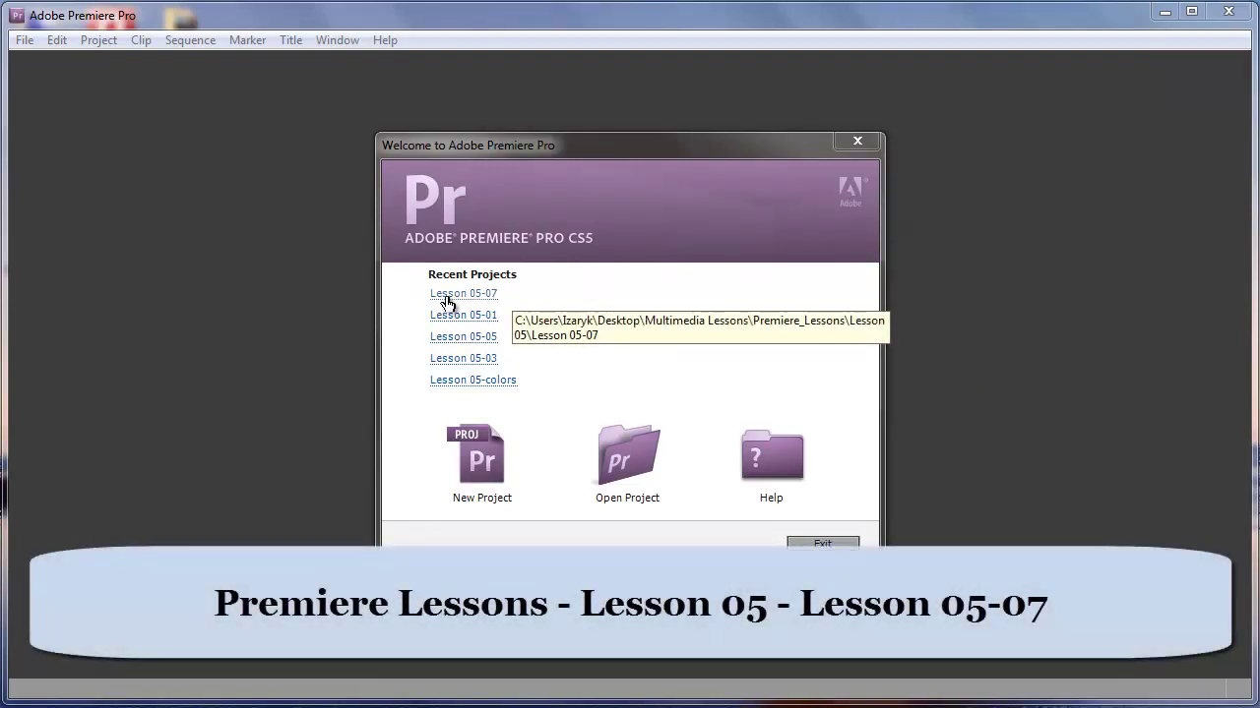
Step: Open the recent project Lesson 05-07 and acknowledge the missing renderer notice
left_click(446, 294)
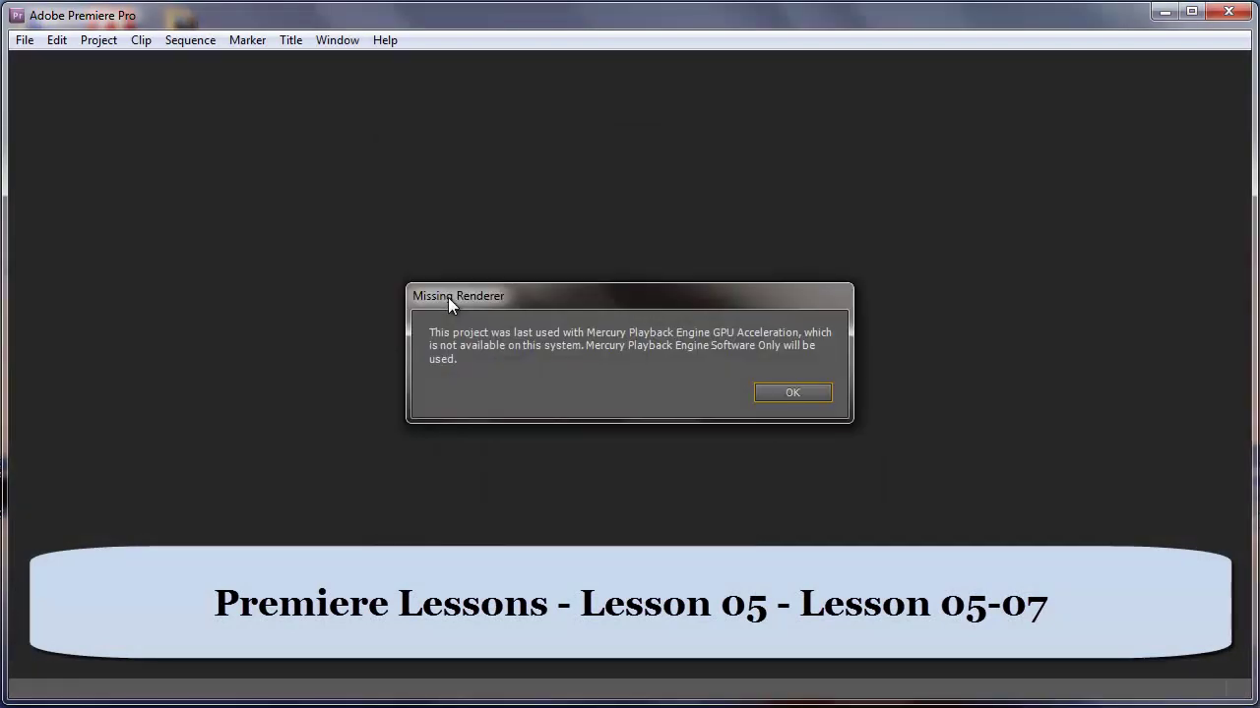
left_click(794, 390)
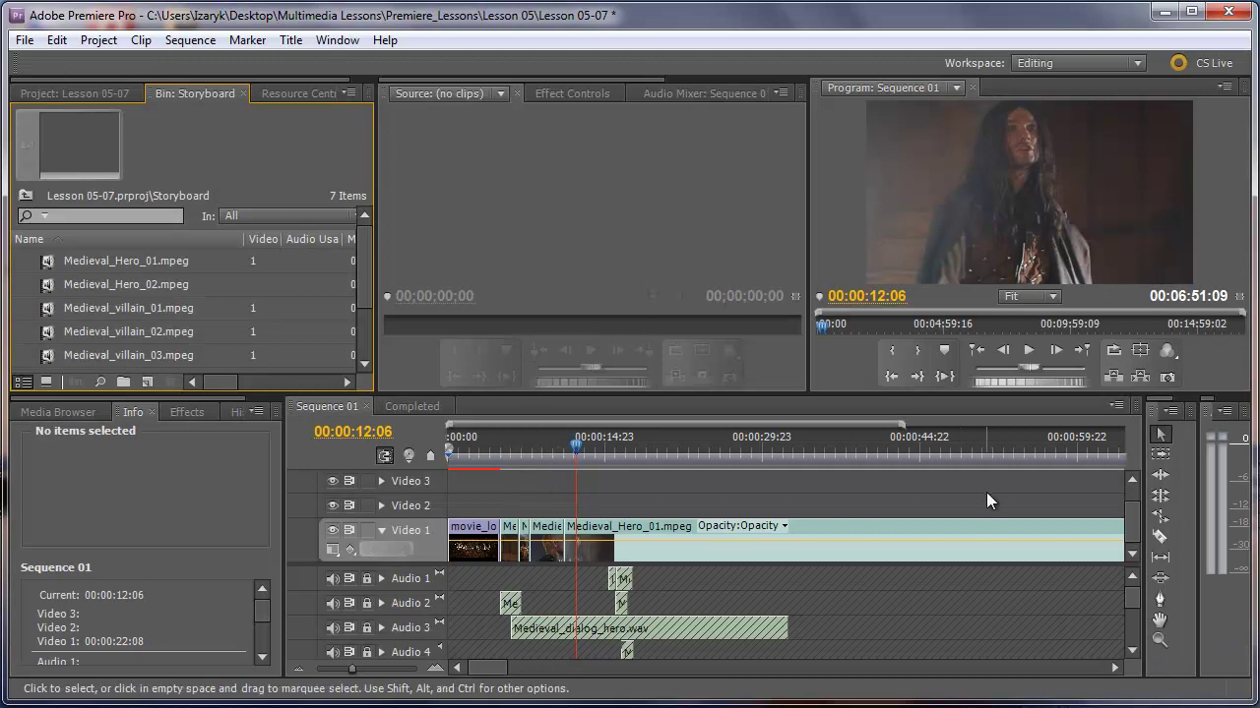
Step: Delete all the video clips from the Video 1 track of Sequence 01
left_click_drag(348, 666, 333, 667)
left_click_drag(888, 497, 410, 649)
key("Delete")
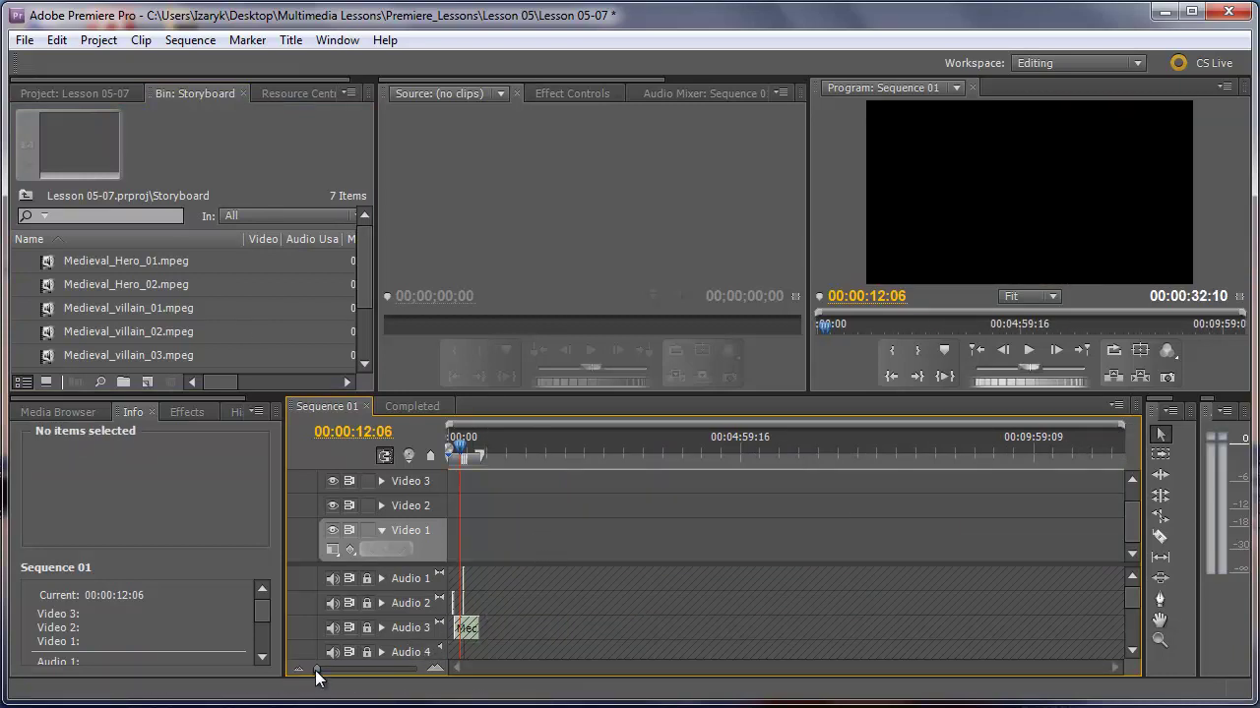
Step: Unlock the Audio 1 through Audio 6 tracks in Sequence 01
left_click_drag(318, 675, 366, 678)
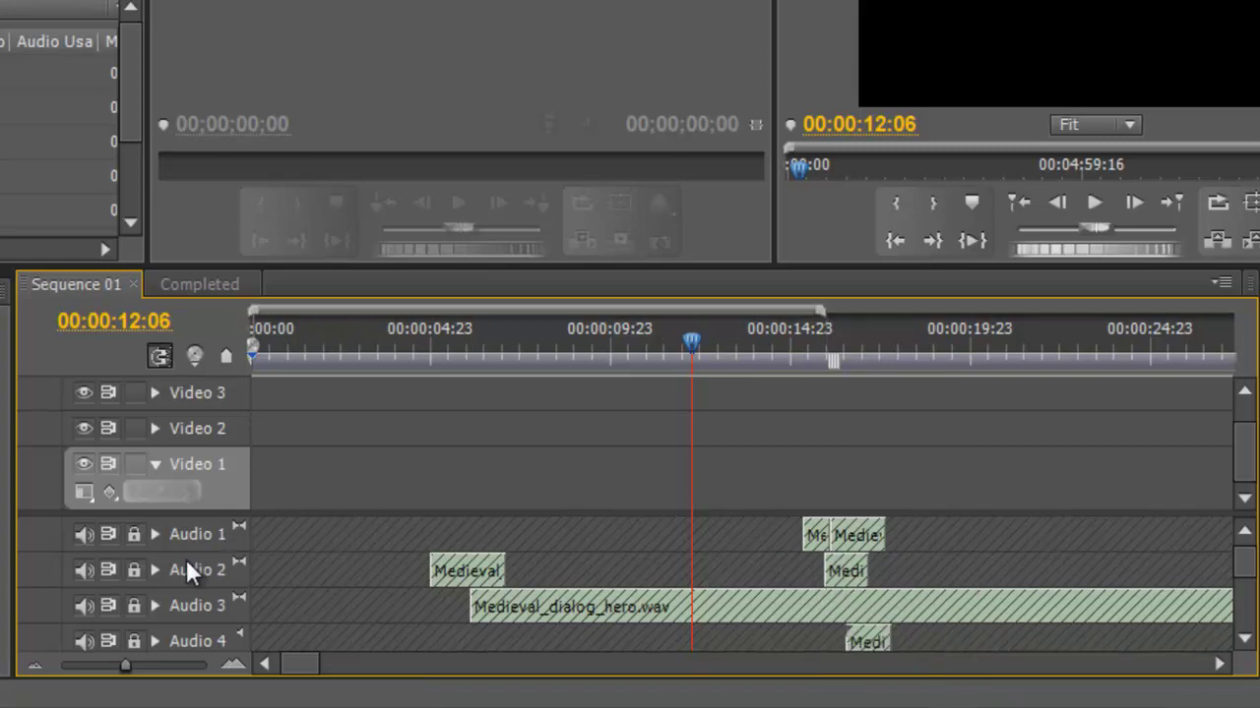
left_click(133, 535)
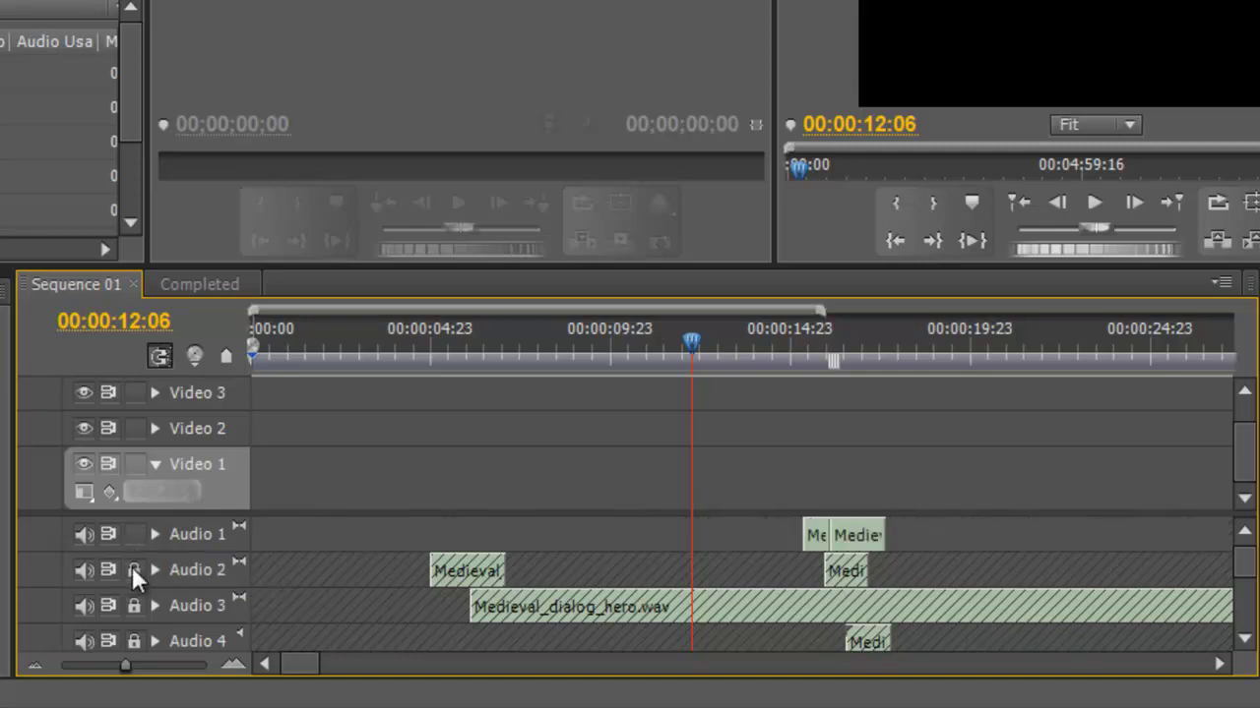
left_click(133, 570)
left_click(133, 605)
left_click(132, 640)
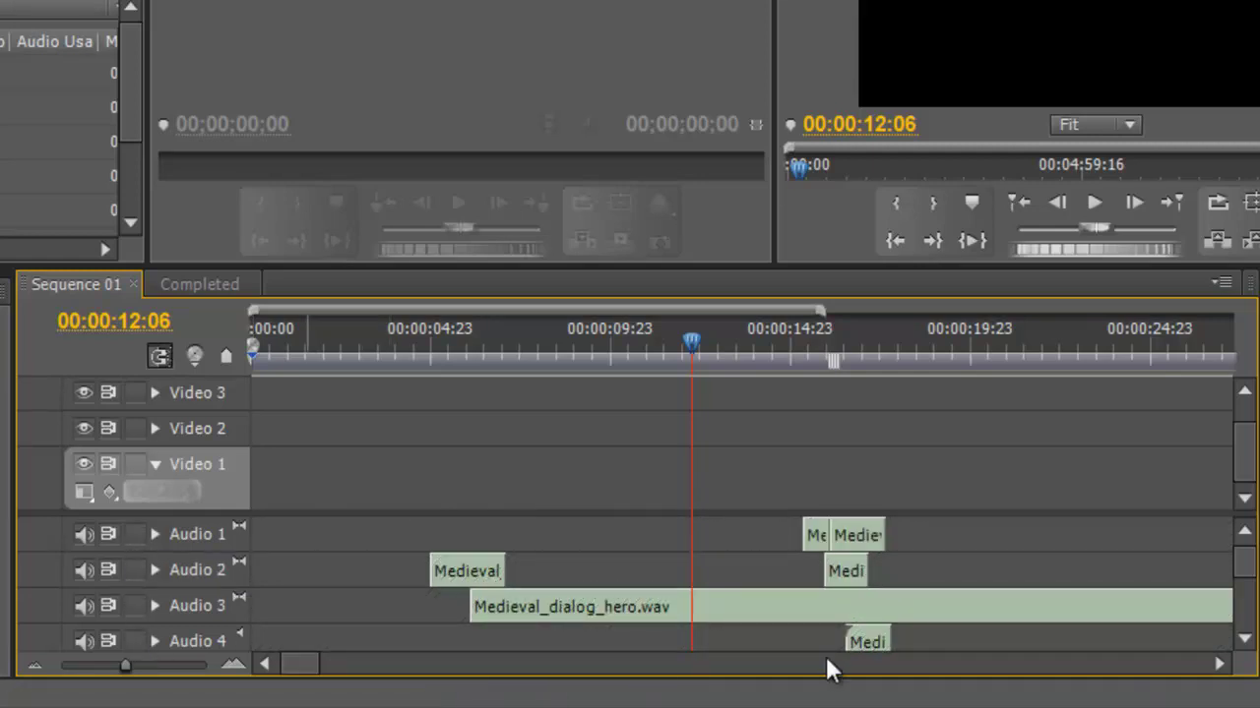
scroll(1246, 590, "down", 2)
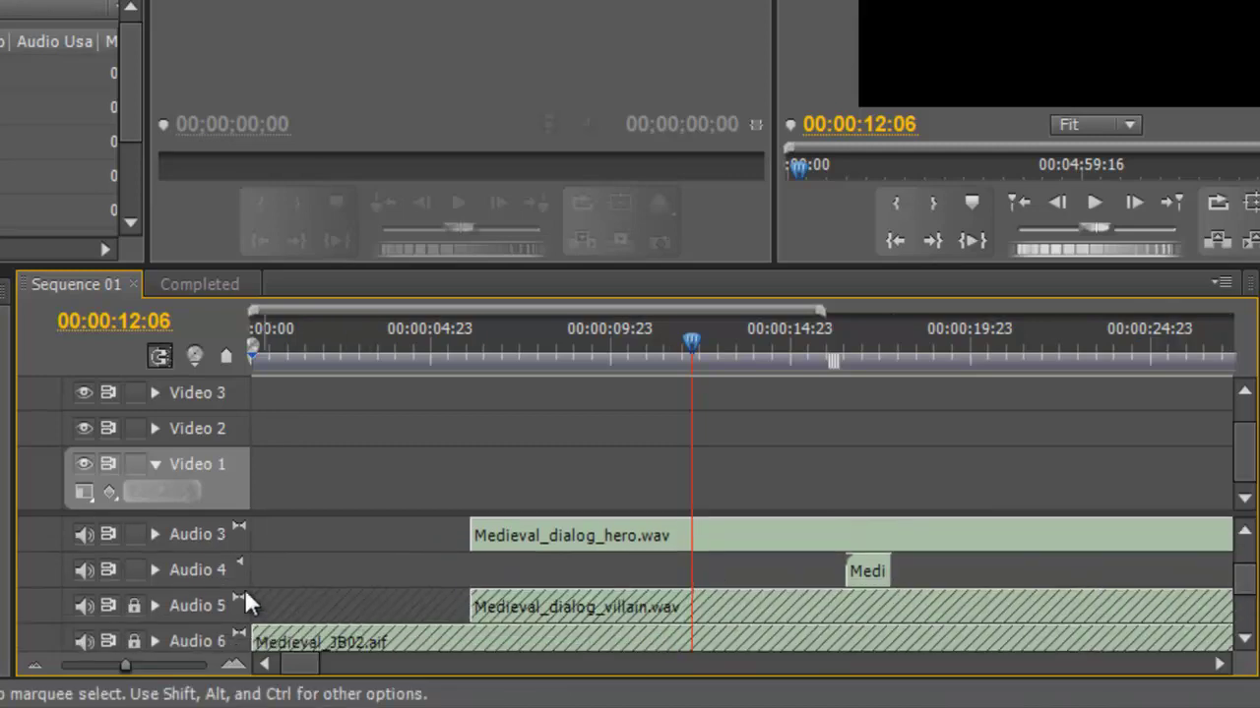
left_click(133, 605)
left_click(133, 640)
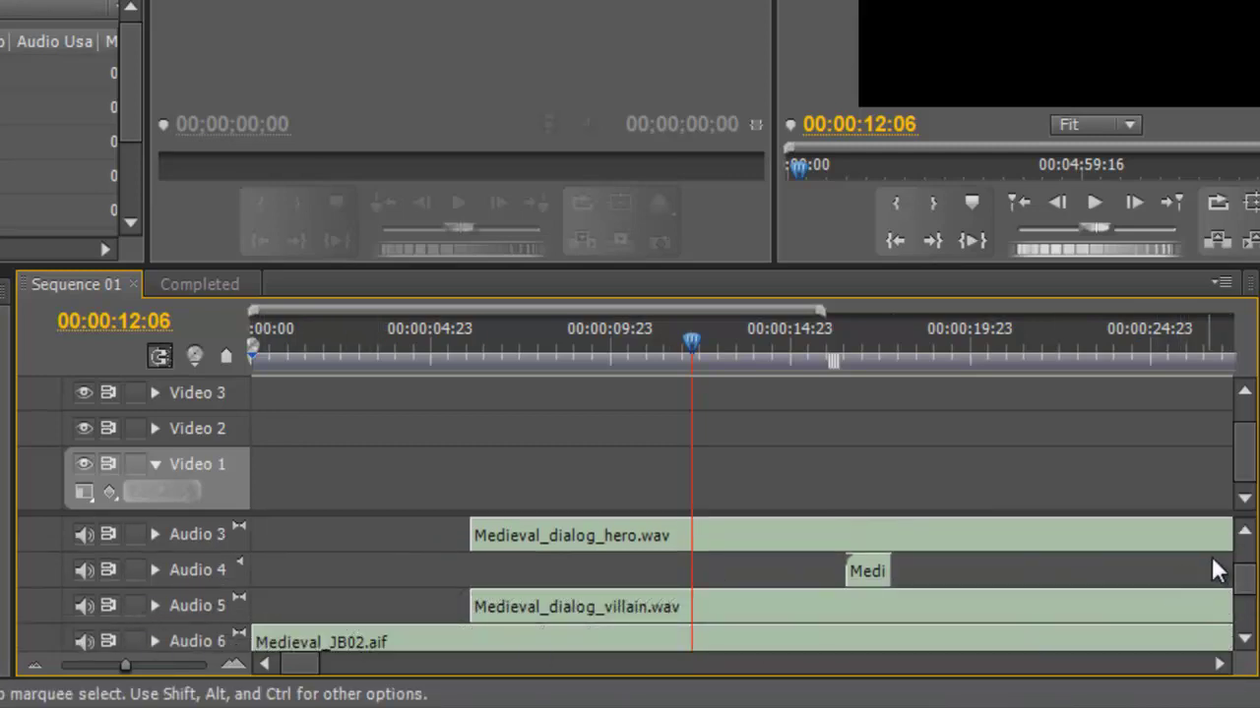
Step: Delete all the audio clips from the unlocked audio tracks of Sequence 01
left_click_drag(1248, 584, 653, 466)
key("Delete")
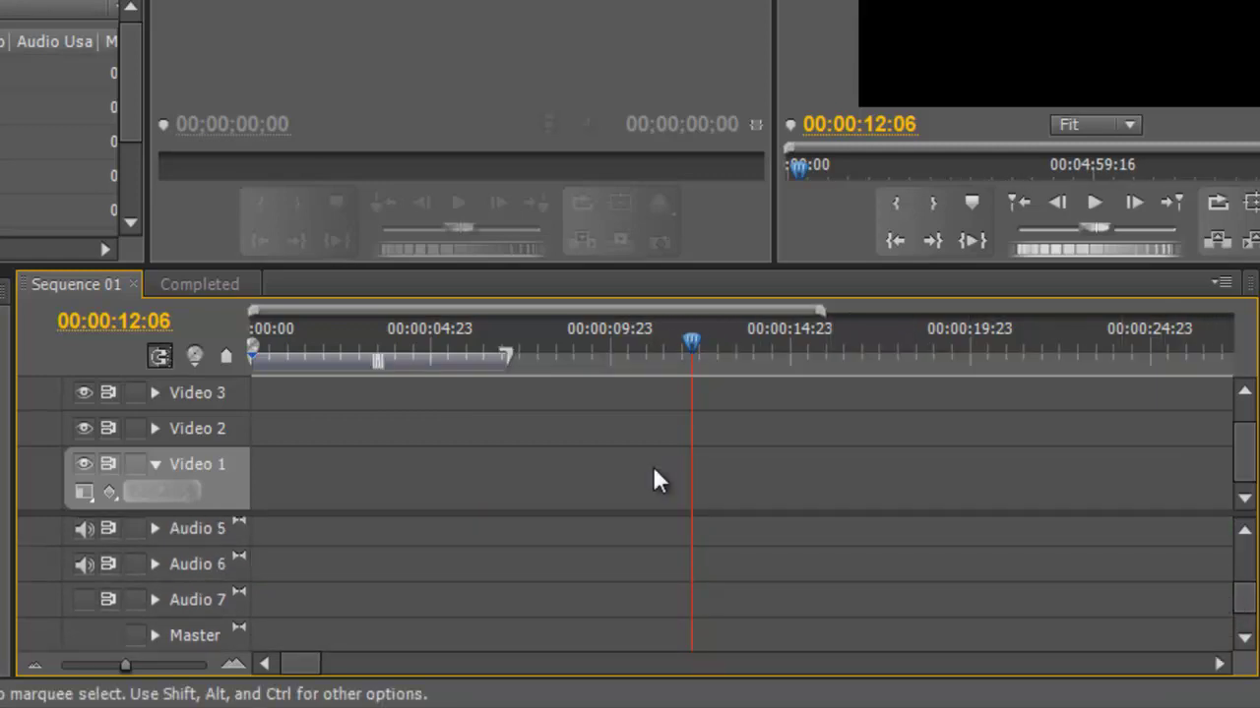
left_click(1245, 531)
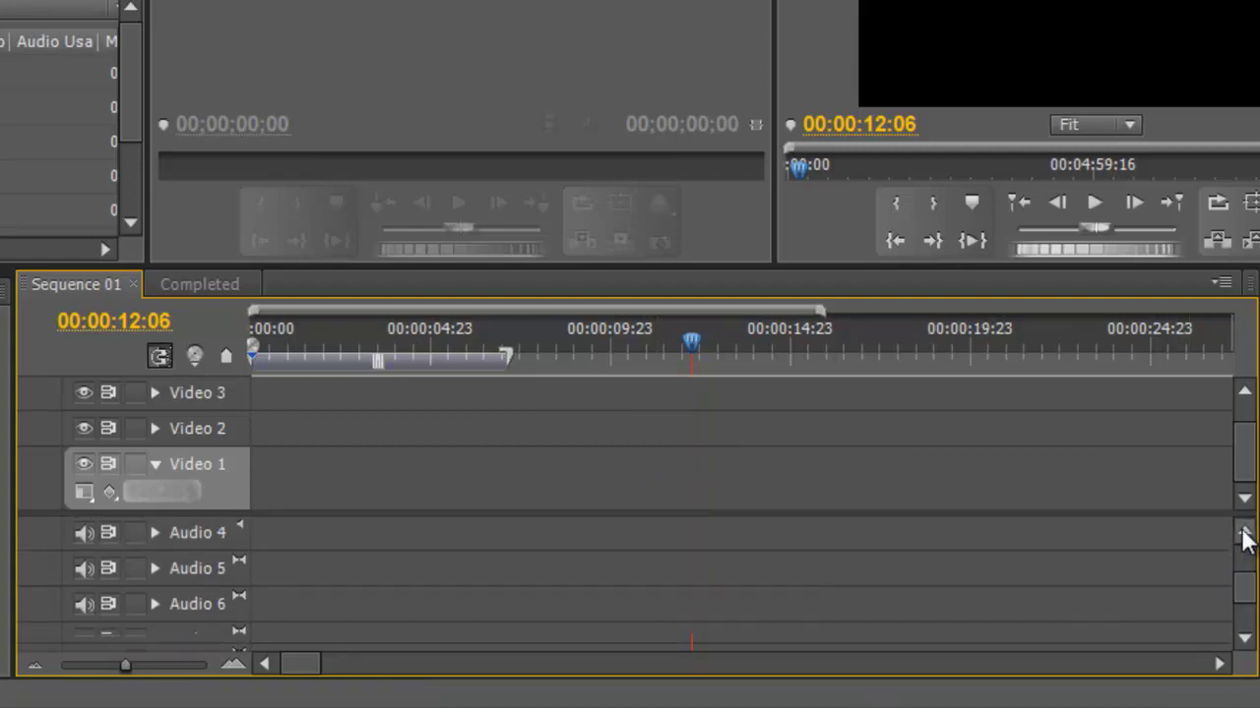
left_click(1245, 532)
left_click(1245, 532)
left_click(1244, 532)
left_click_drag(784, 540, 408, 602)
key("Delete")
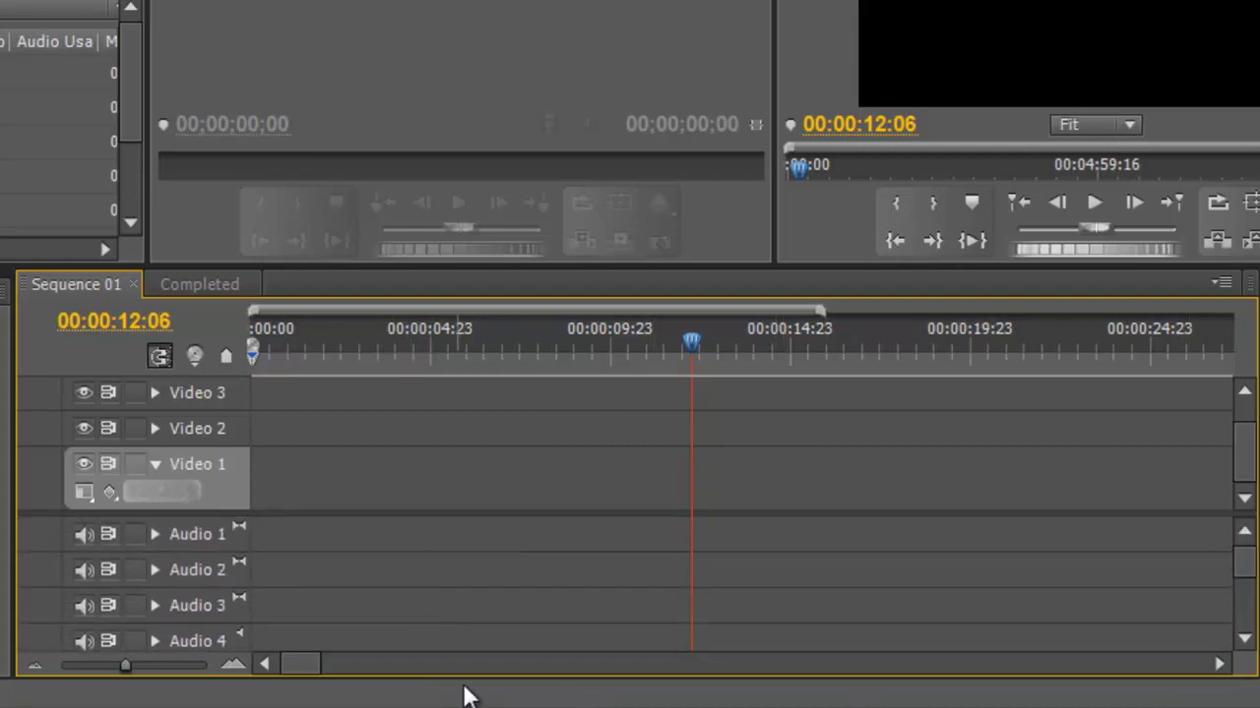
Step: Open Medieval_Hero_01.mpeg from the Storyboard bin in the Source Monitor and play through its footage
mouse_move(124, 670)
left_mouse_down()
mouse_move(87, 670)
mouse_move(117, 674)
left_mouse_up()
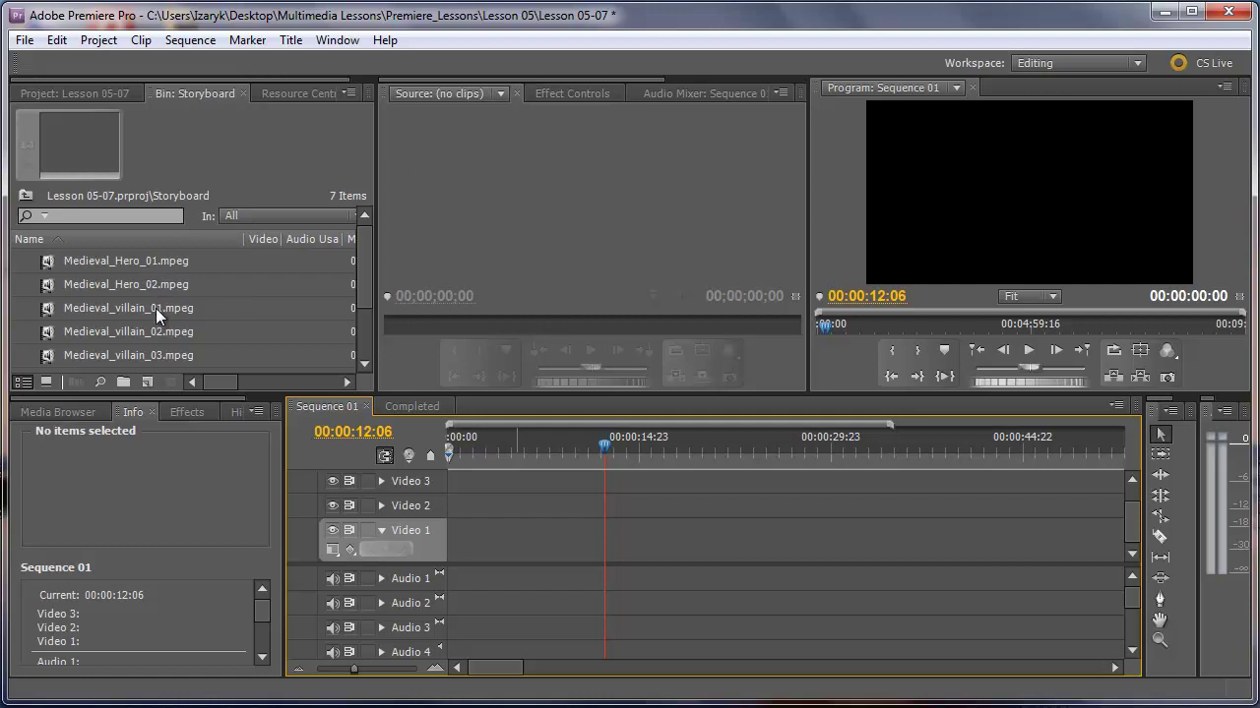
double_click(44, 262)
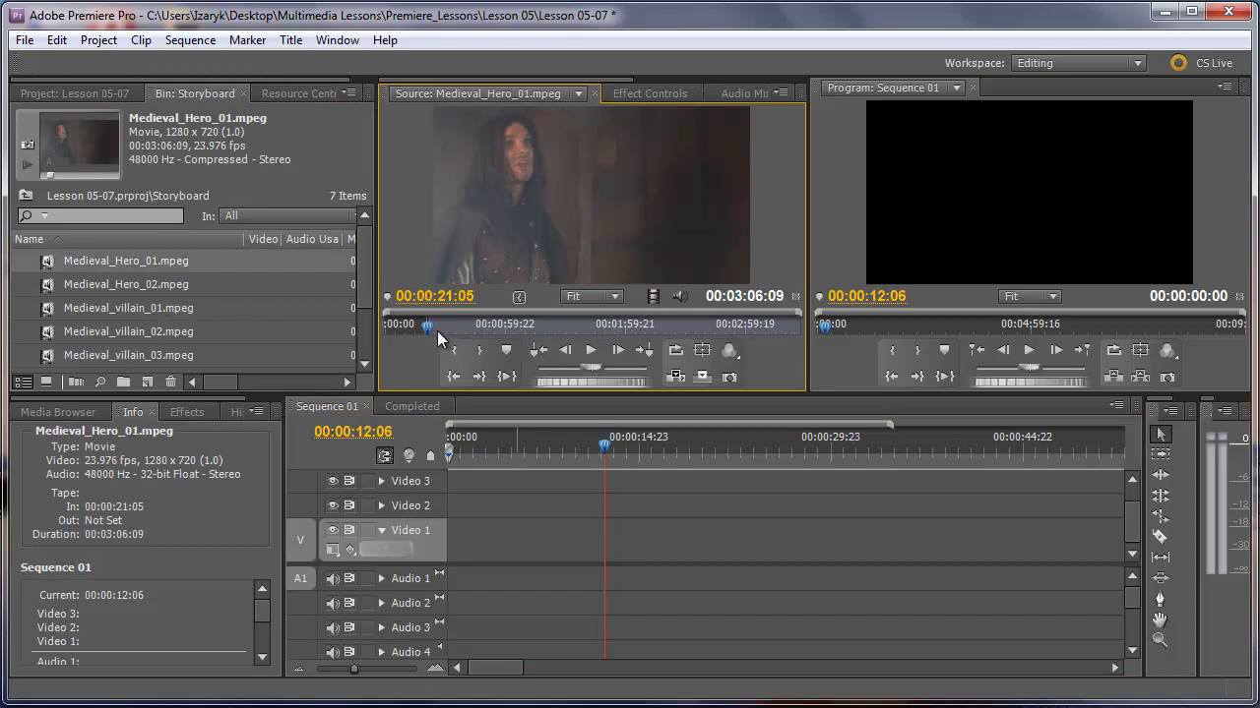
left_click_drag(424, 324, 380, 330)
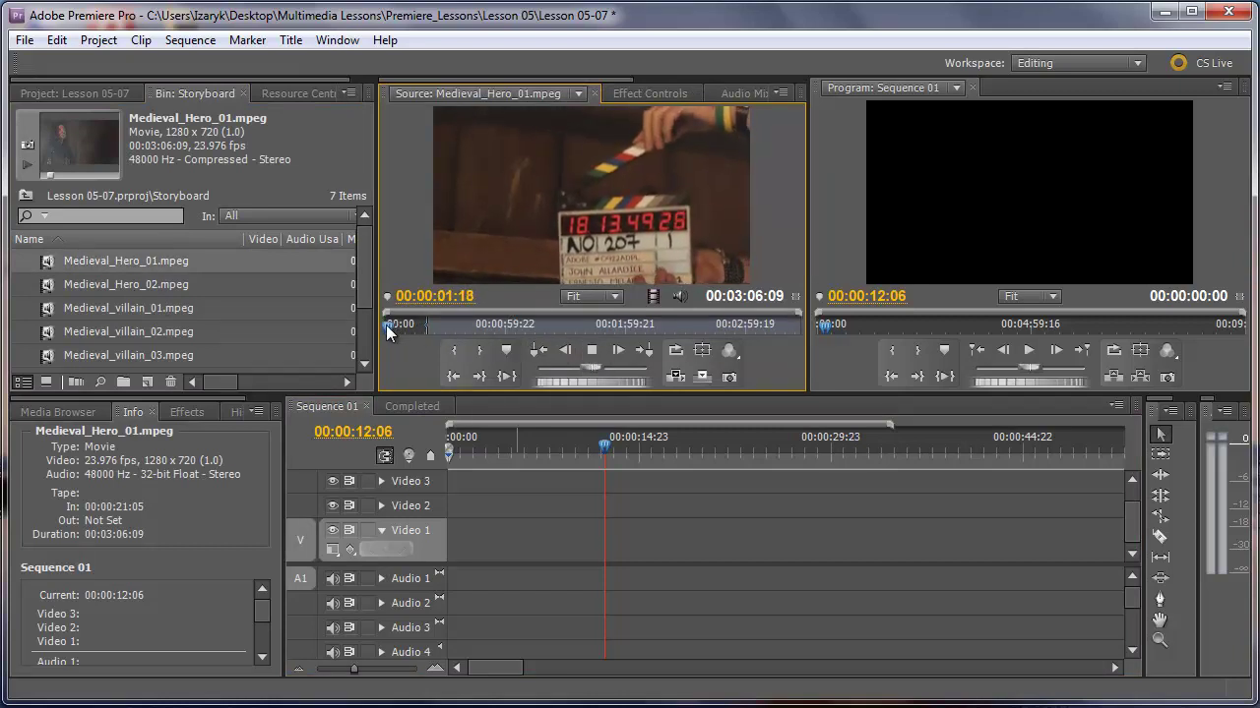
left_click_drag(386, 325, 412, 332)
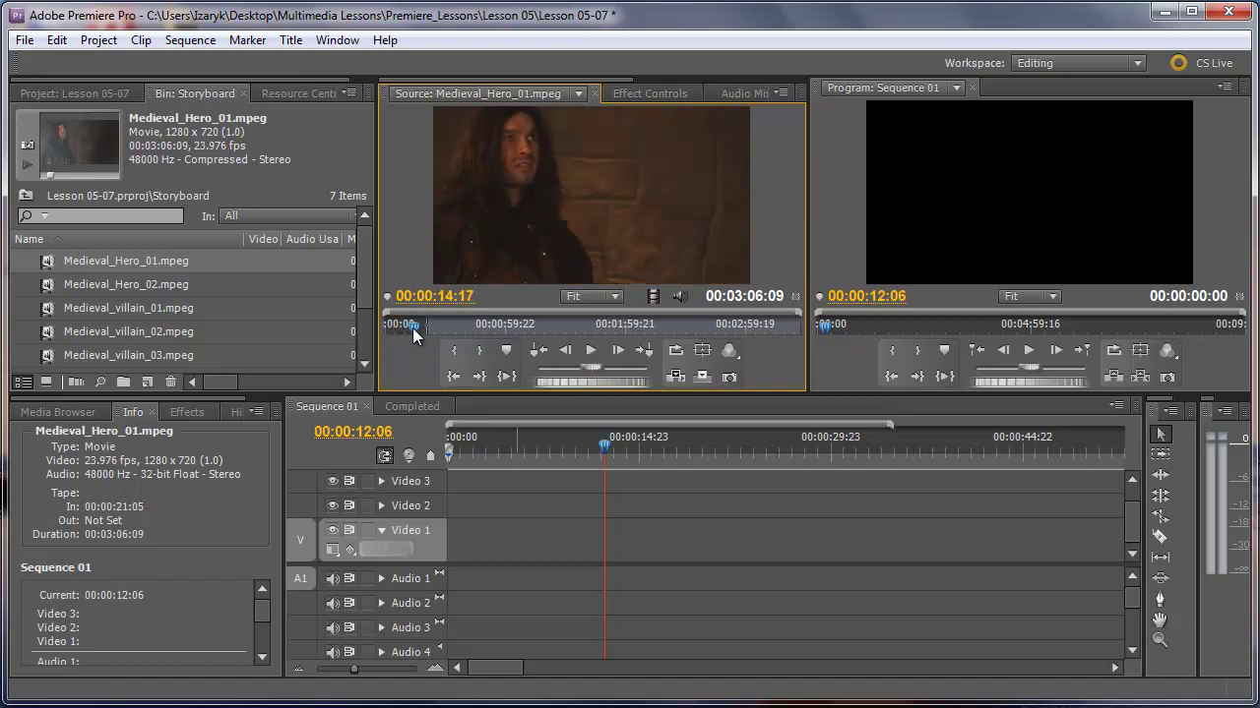
left_click(589, 352)
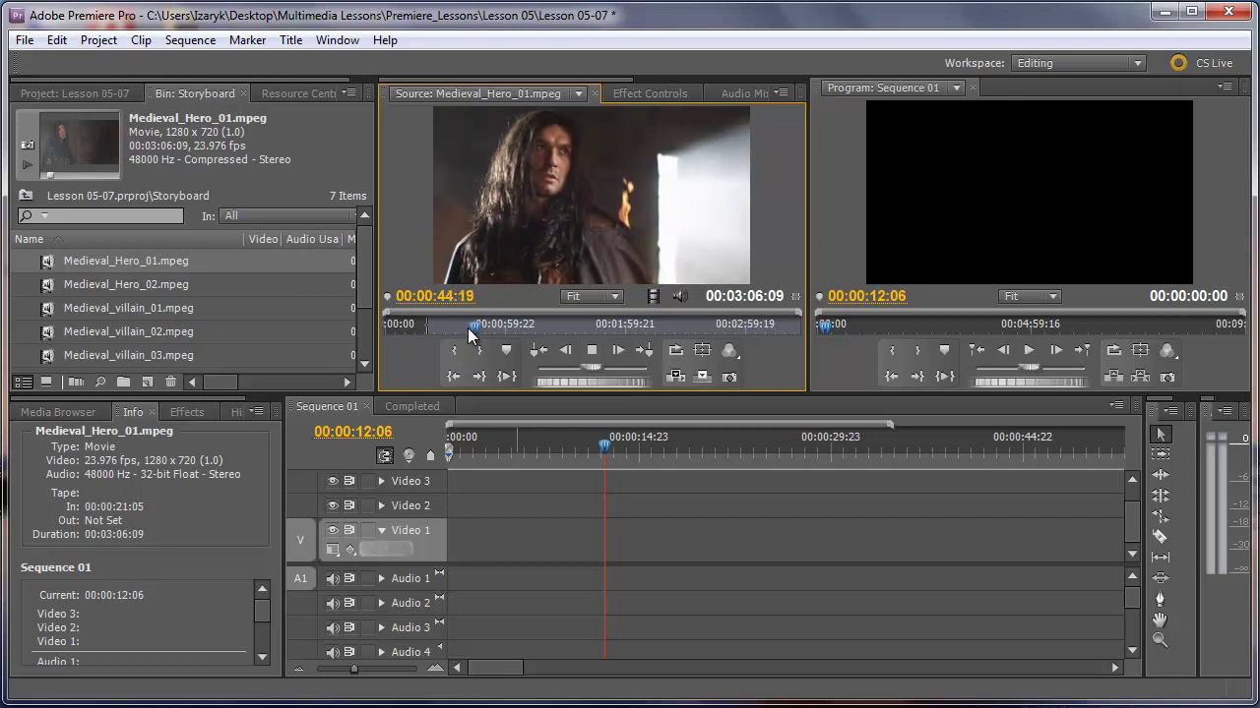
Step: Set the Medieval_Hero_01.mpeg In point at 00:00:12:07 and its Out point at 00:01:13:16
left_click_drag(469, 328, 391, 331)
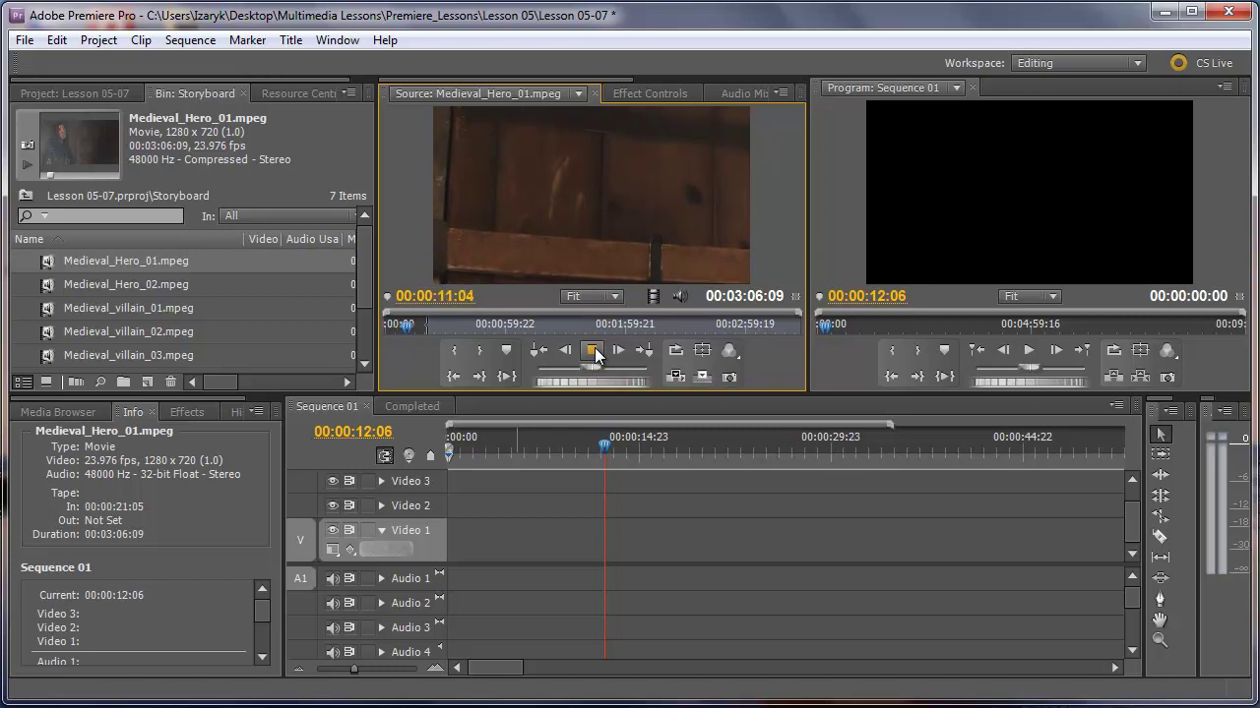
left_click(594, 354)
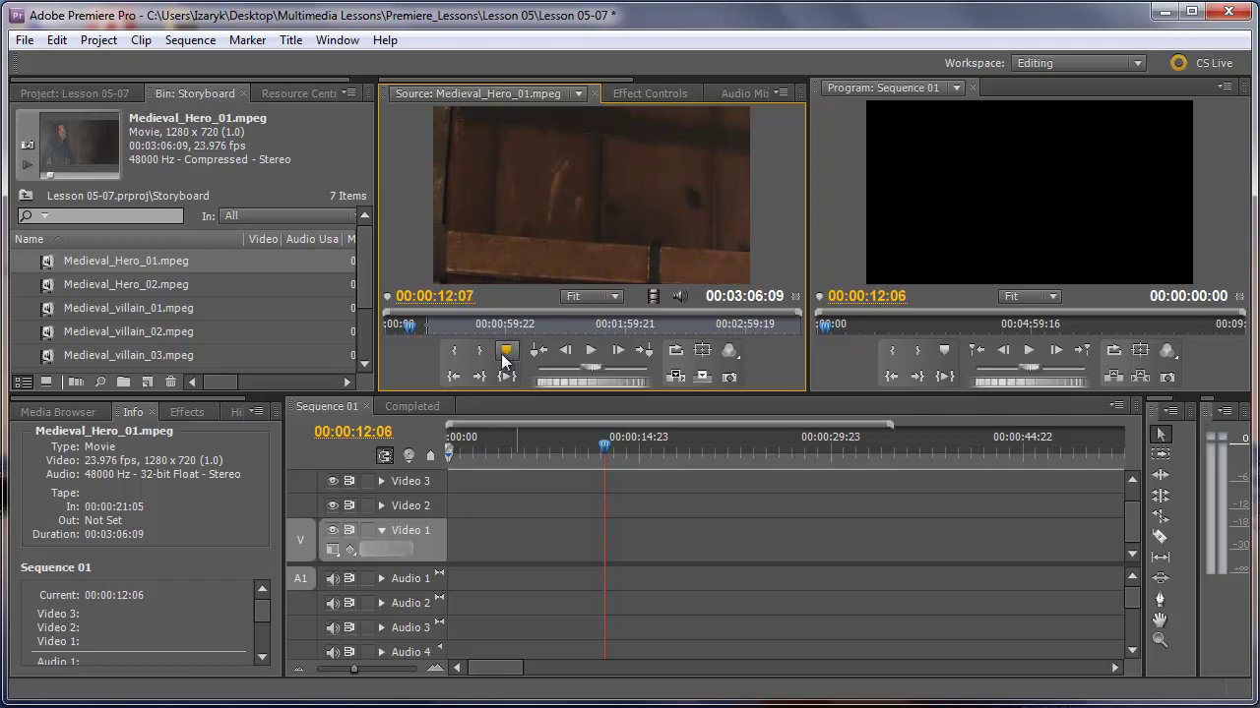
left_click(457, 353)
left_click_drag(411, 328, 520, 332)
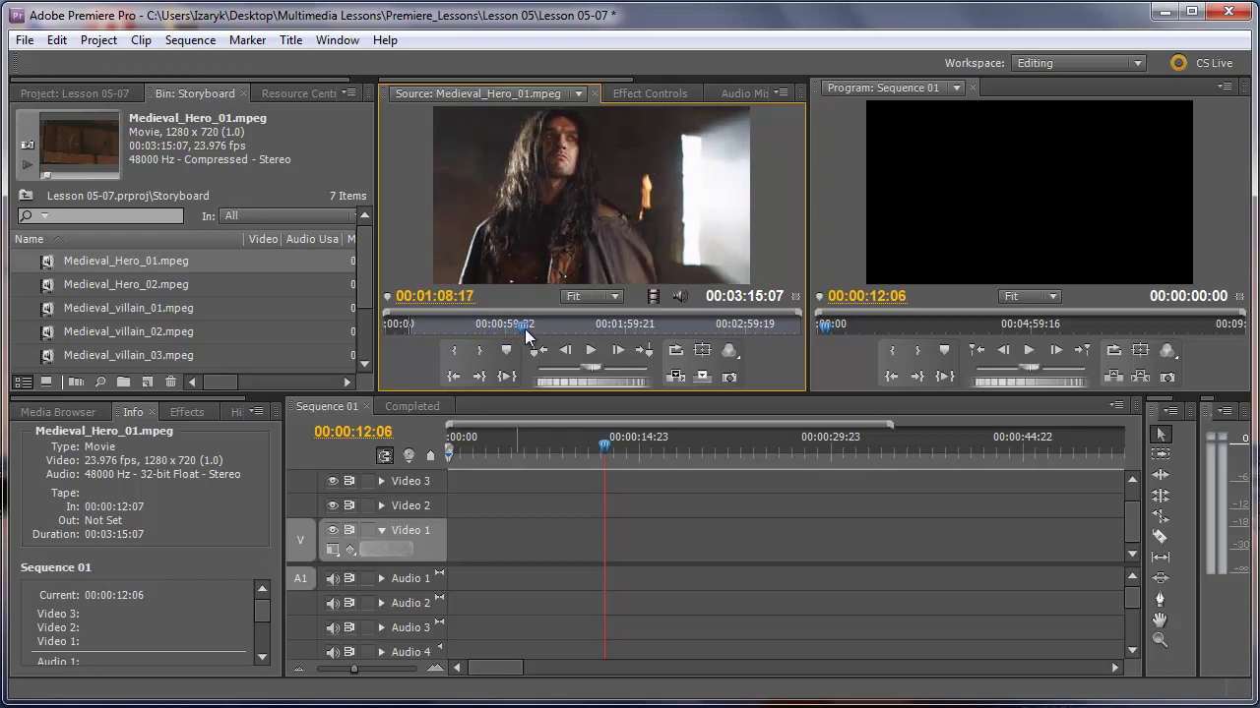
left_click(605, 346)
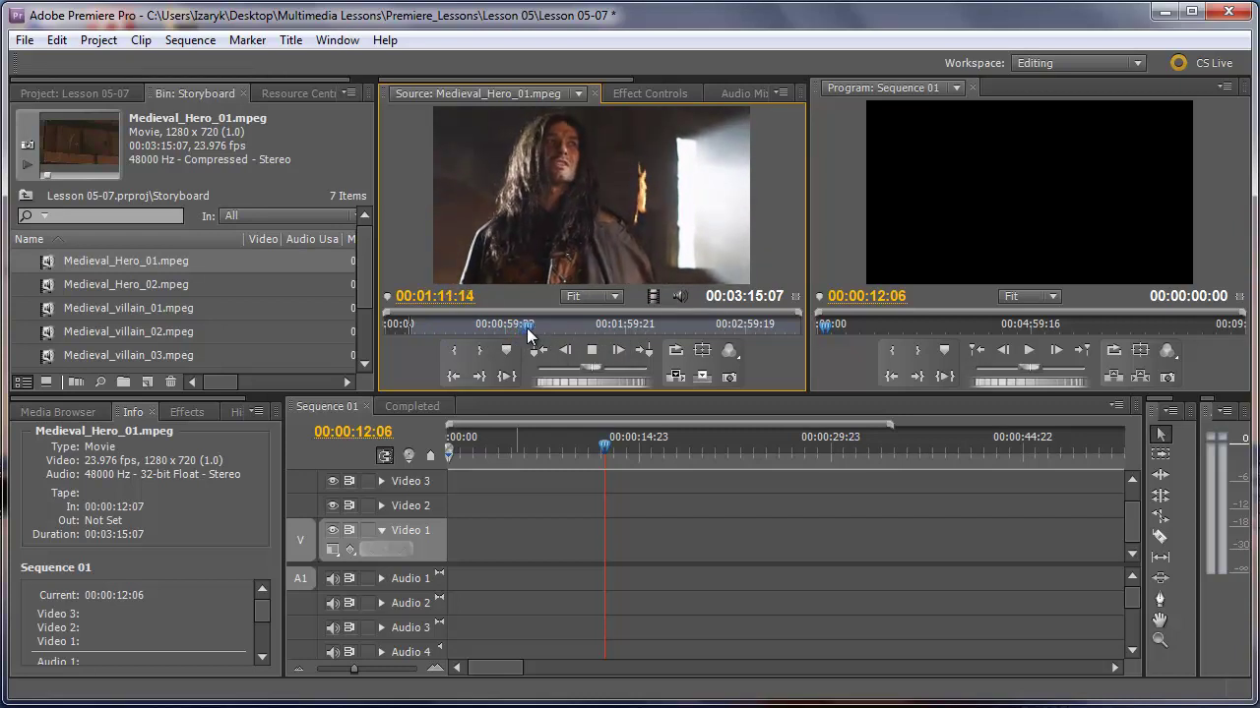
left_click(590, 351)
left_click(505, 350)
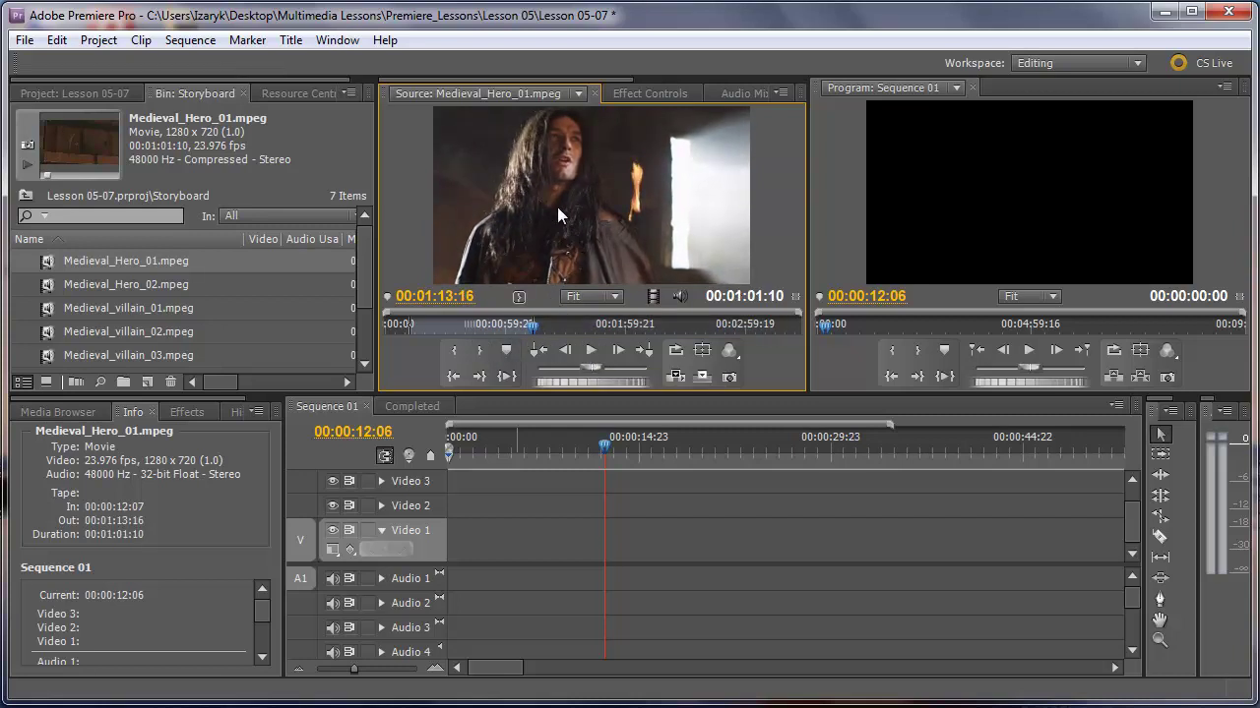
Step: Place the trimmed Medieval_Hero_01.mpeg at the start of Sequence 01, on the Video 1 and Audio 1 tracks
left_click_drag(516, 363, 477, 559)
mouse_move(355, 673)
left_mouse_down()
mouse_move(374, 678)
mouse_move(346, 675)
left_mouse_up()
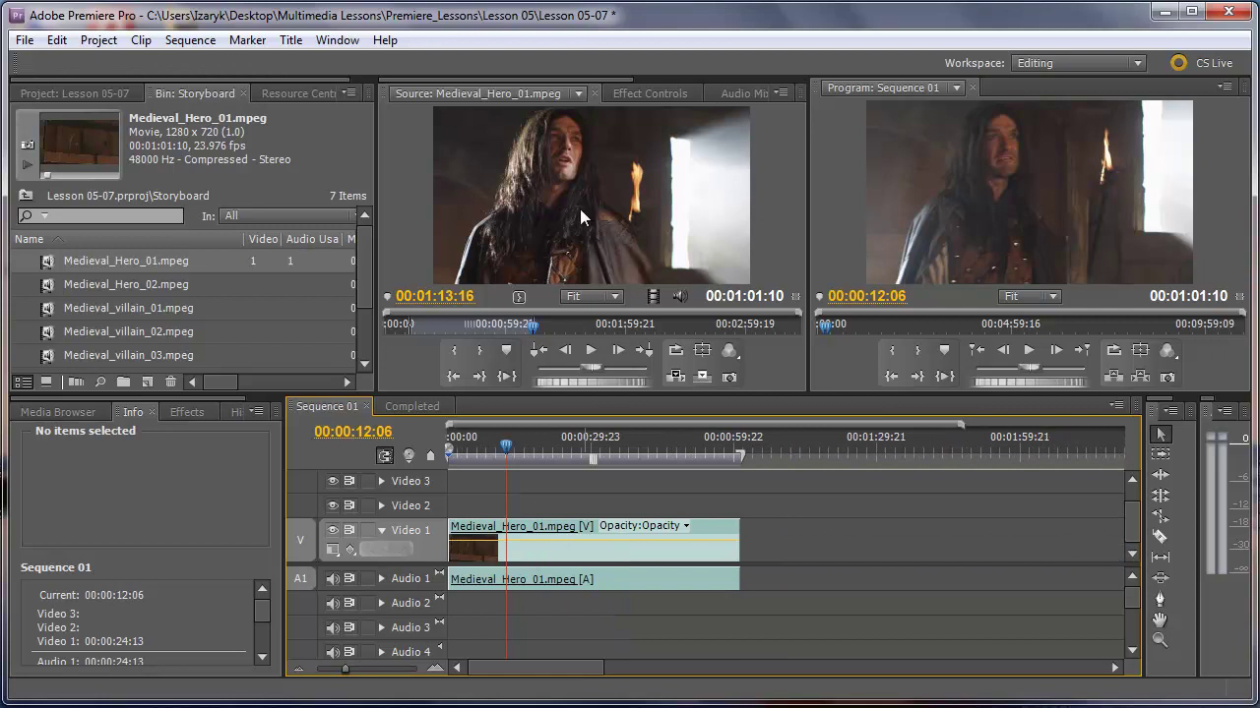
Step: Open Medieval_villain_02.mpeg in the Source Monitor, preview its beginning and set the In point at 00:00:08:00
double_click(48, 331)
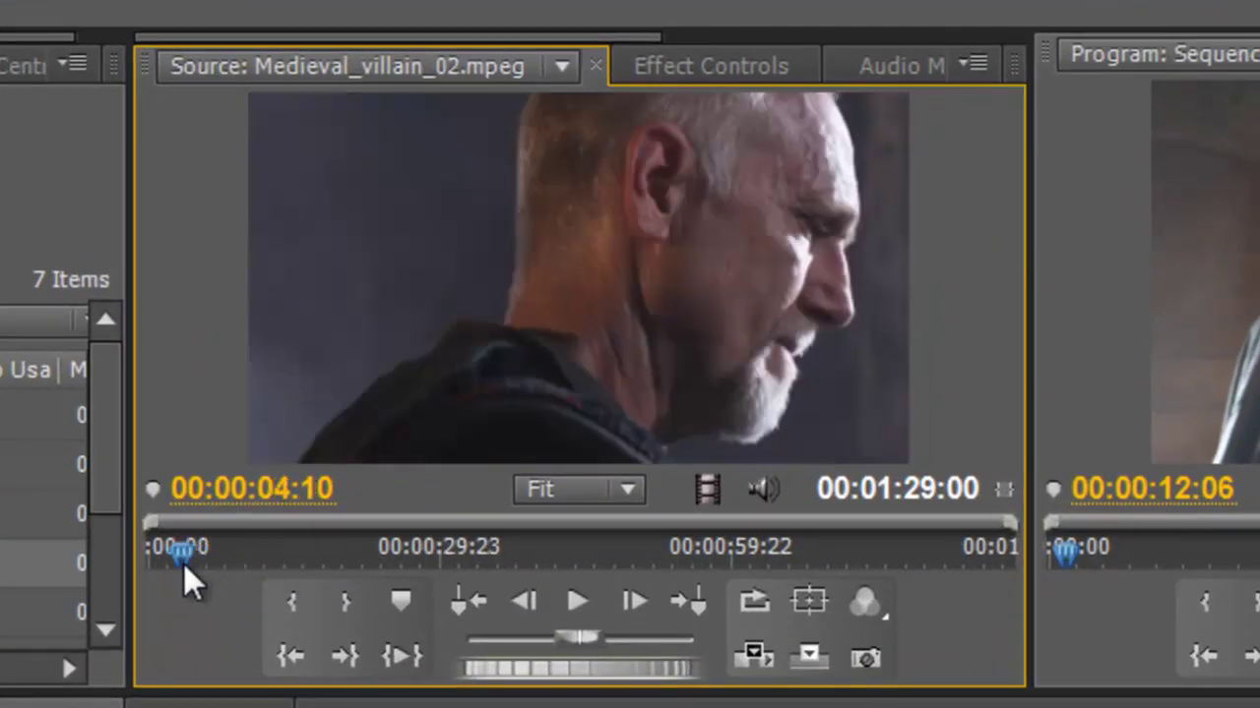
left_click_drag(183, 556, 153, 556)
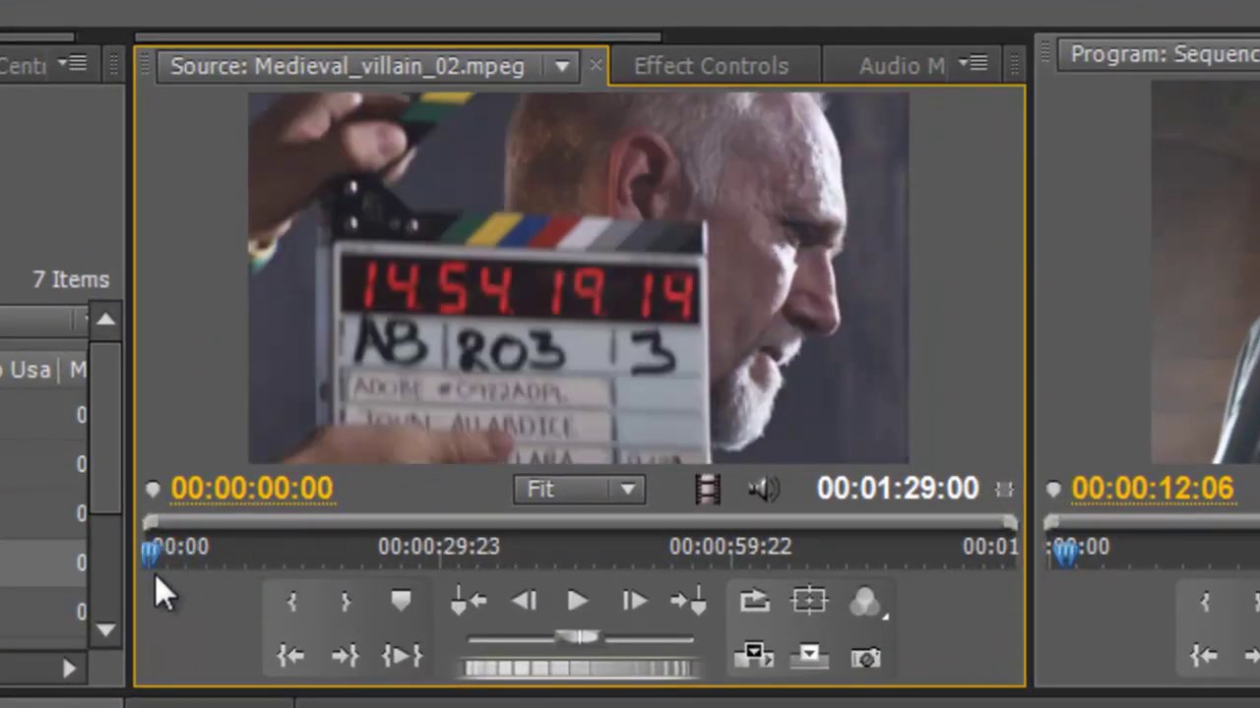
left_click(631, 601)
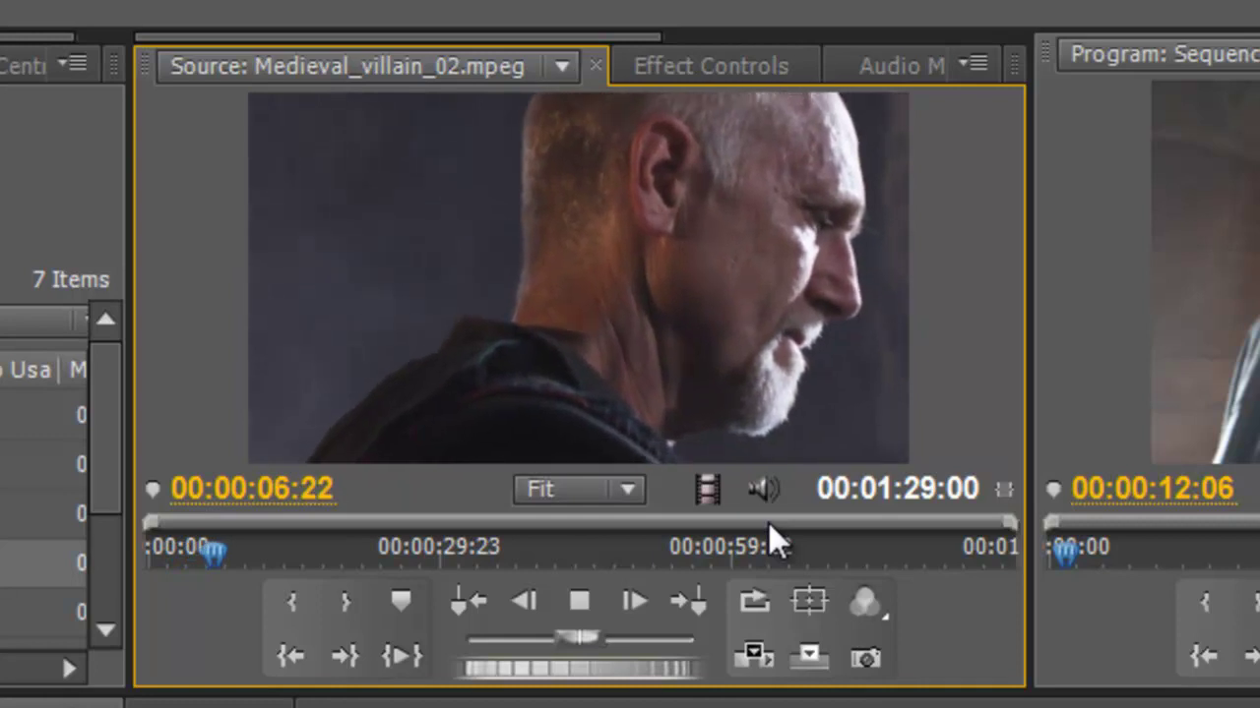
left_click(567, 599)
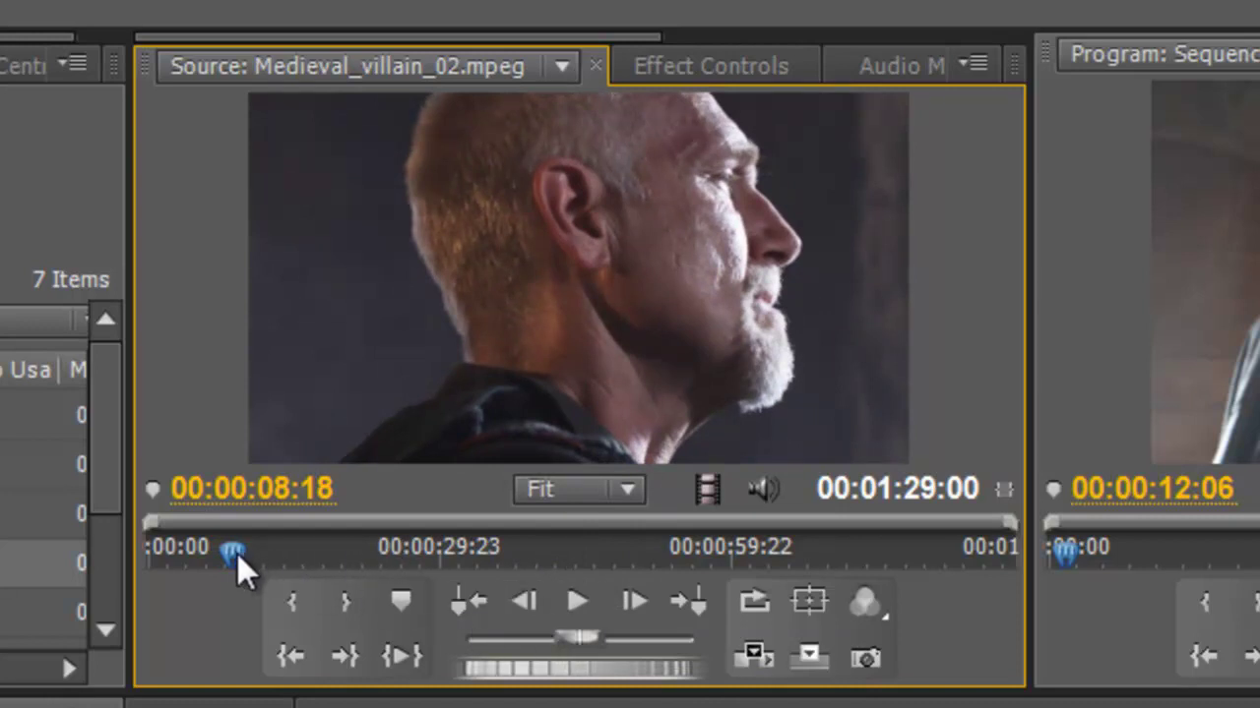
left_click_drag(238, 554, 224, 554)
left_click(578, 606)
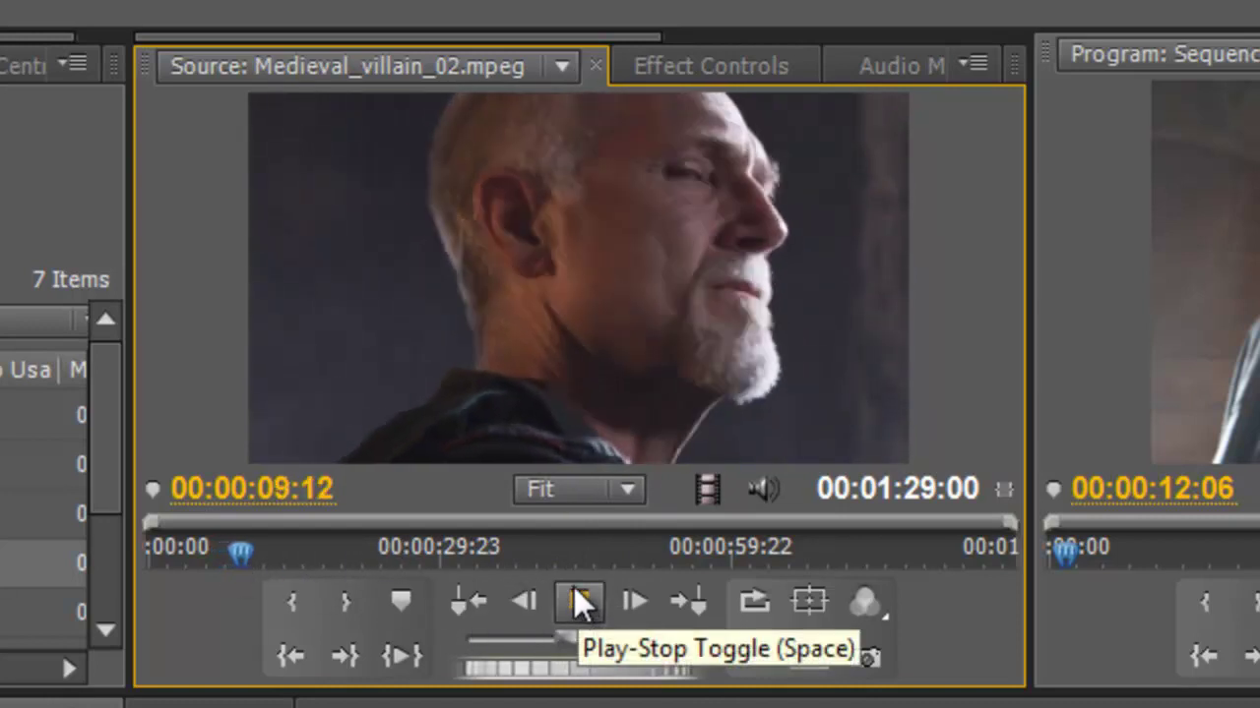
left_click(577, 597)
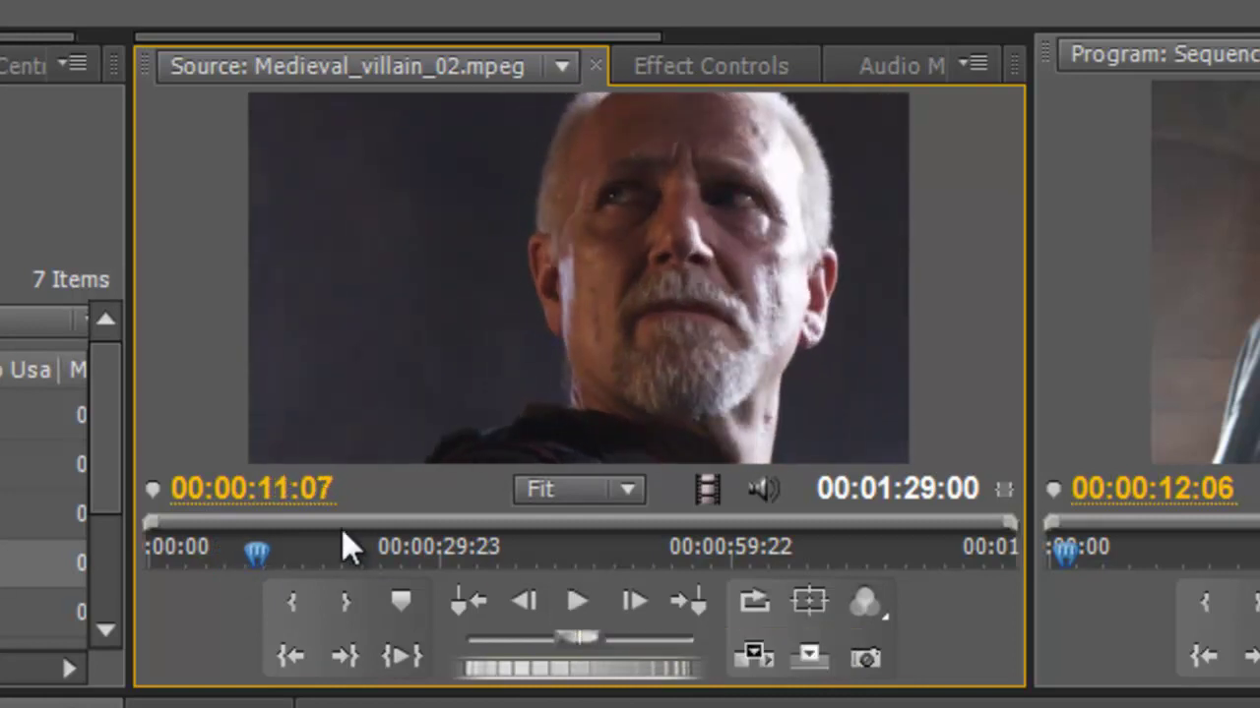
left_click_drag(253, 553, 220, 560)
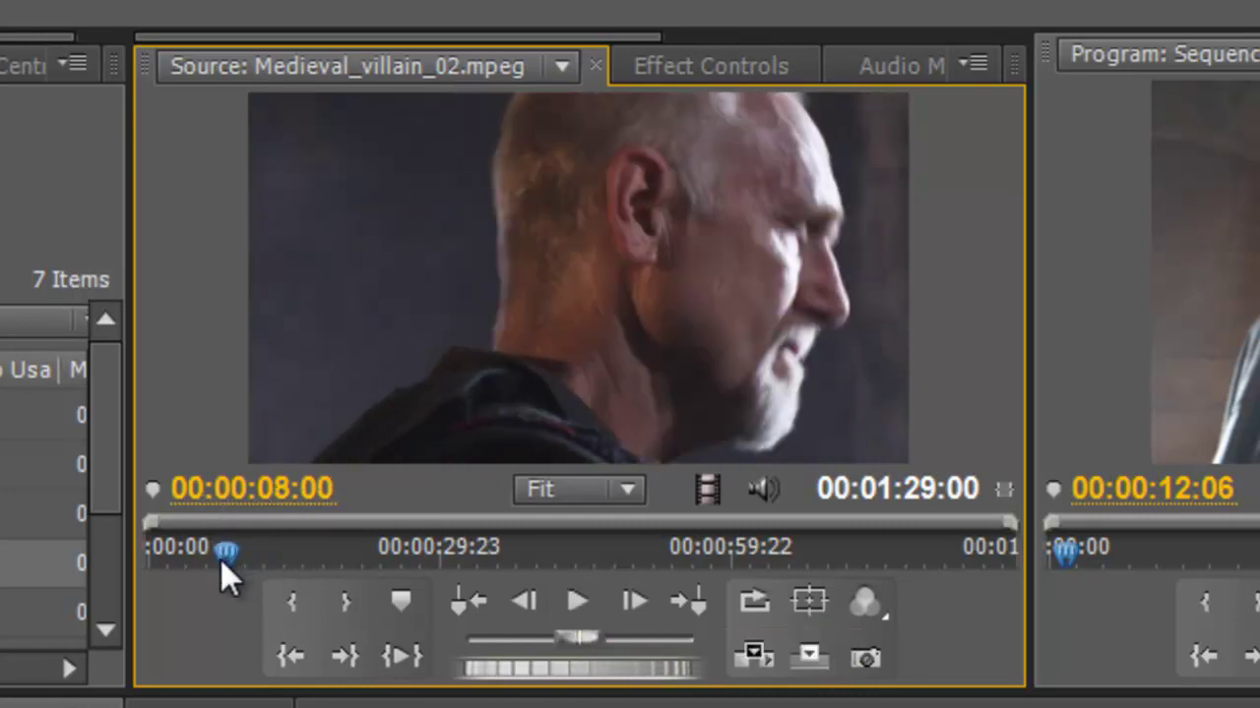
left_click(304, 612)
Step: Play Medieval_villain_02.mpeg from its In point in the Source Monitor and set the Out point at 00:00:14:13
left_click(572, 599)
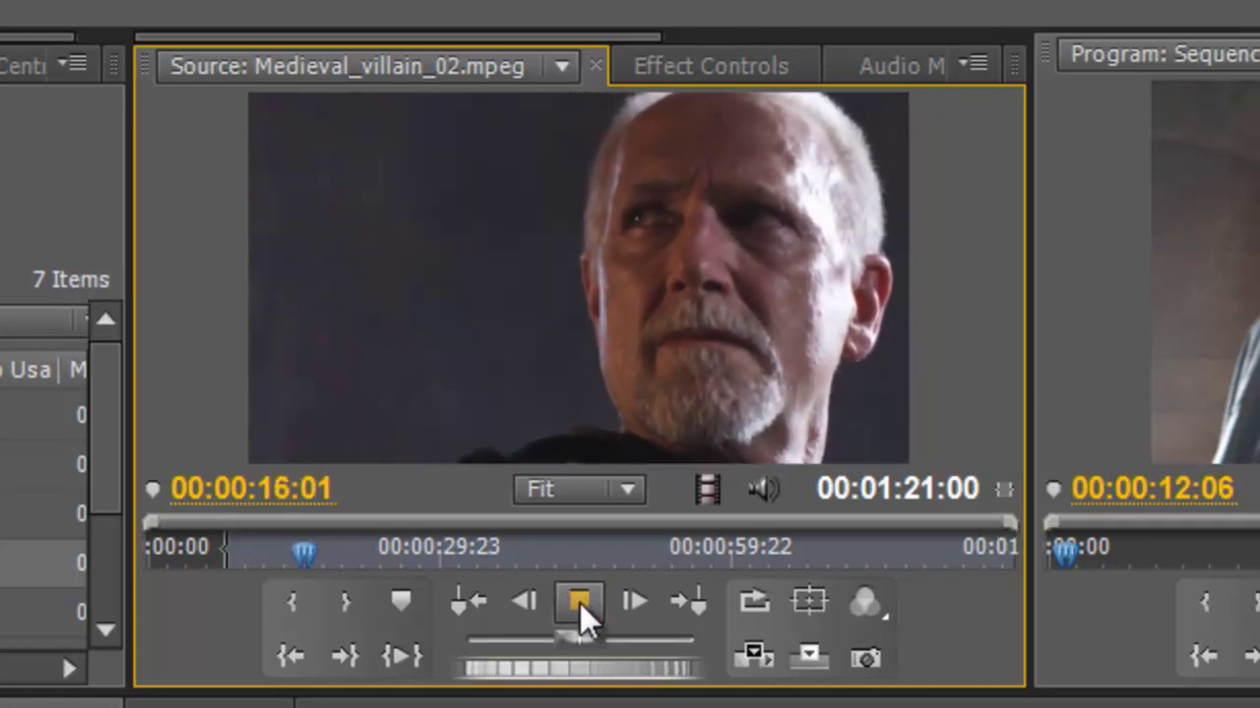
left_click(579, 603)
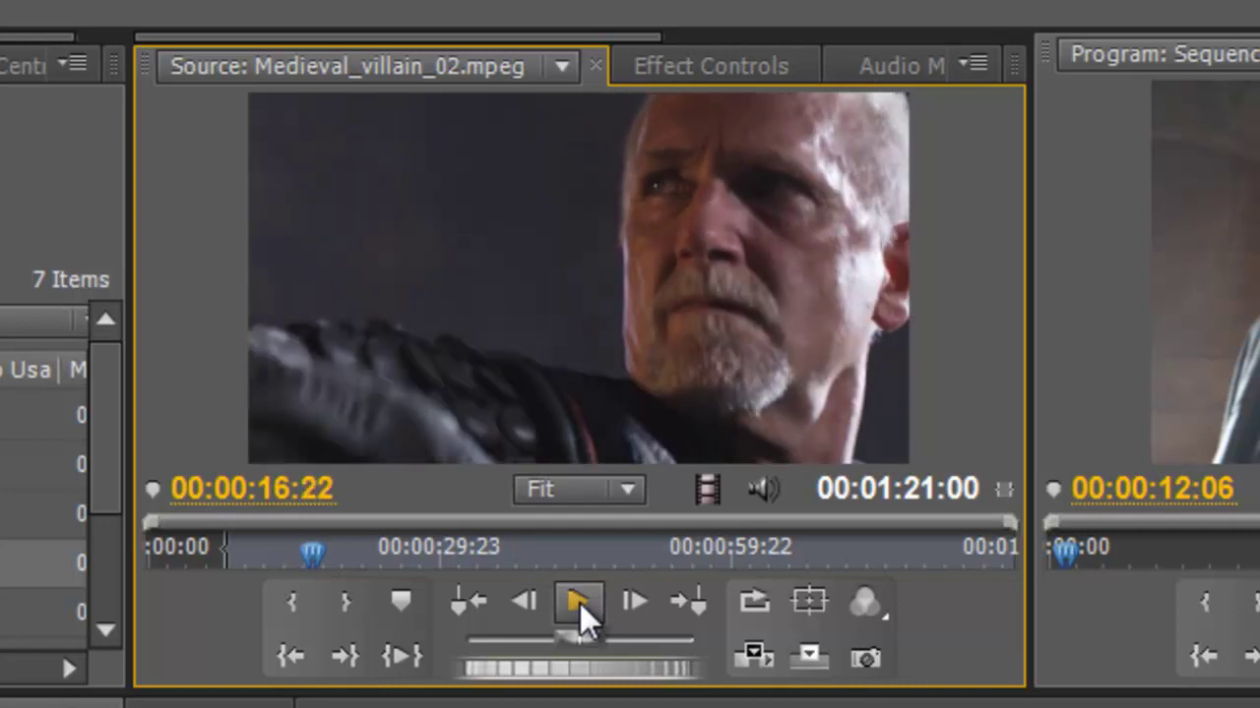
left_click(579, 603)
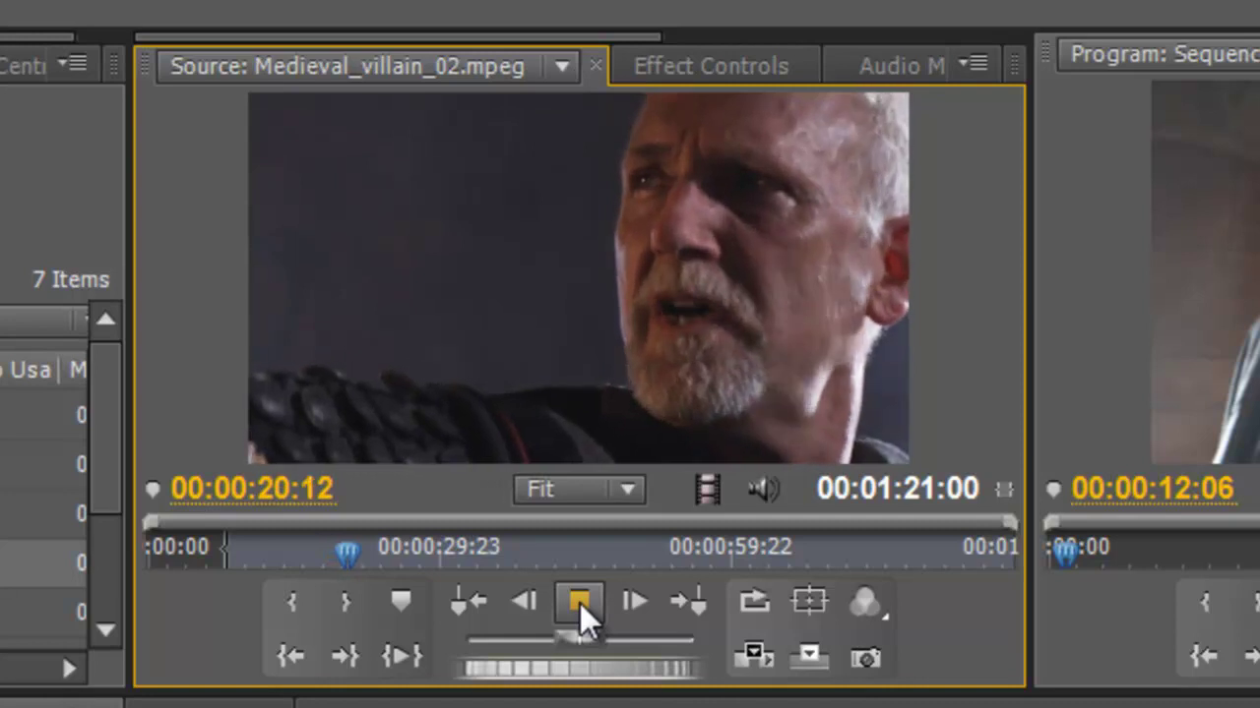
left_click(579, 603)
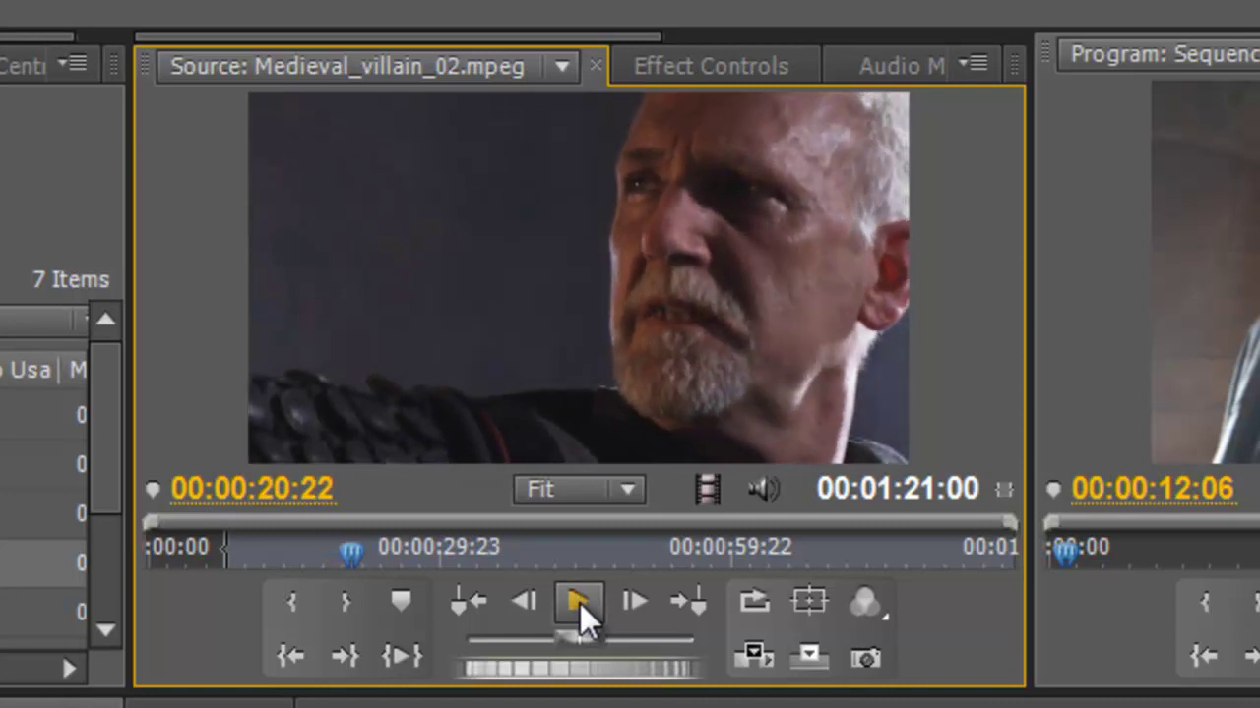
left_click_drag(355, 550, 264, 574)
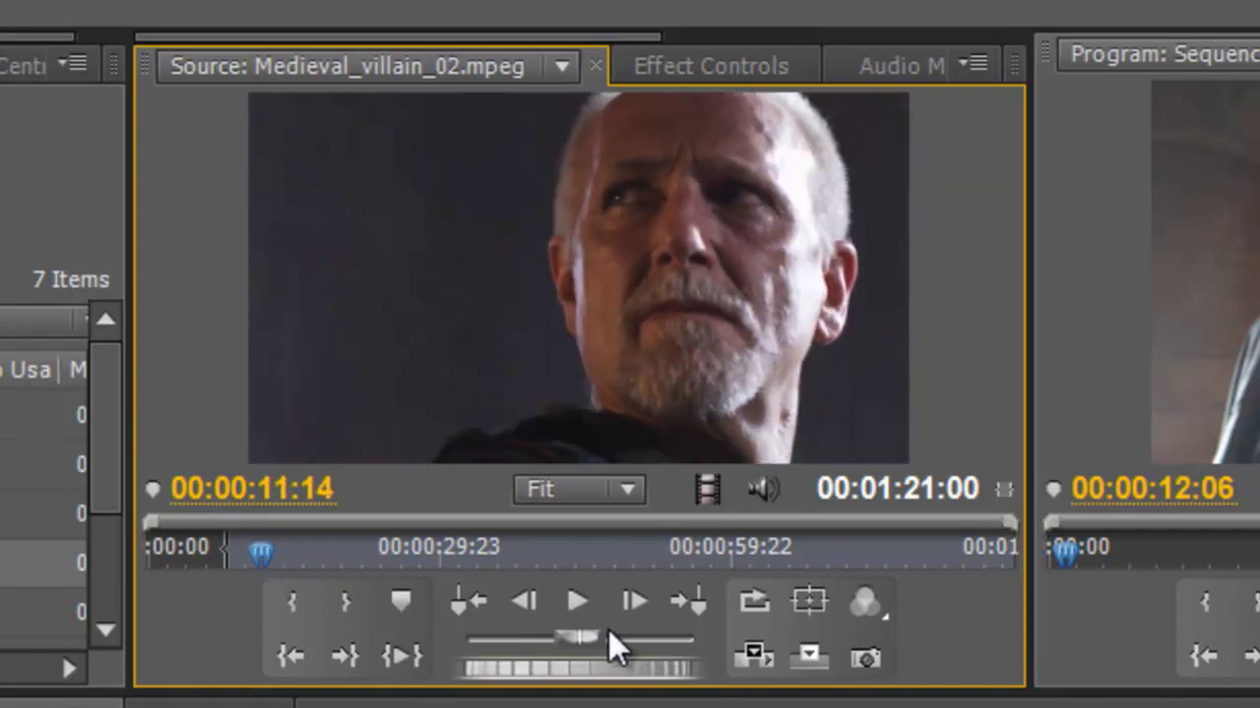
left_click(571, 605)
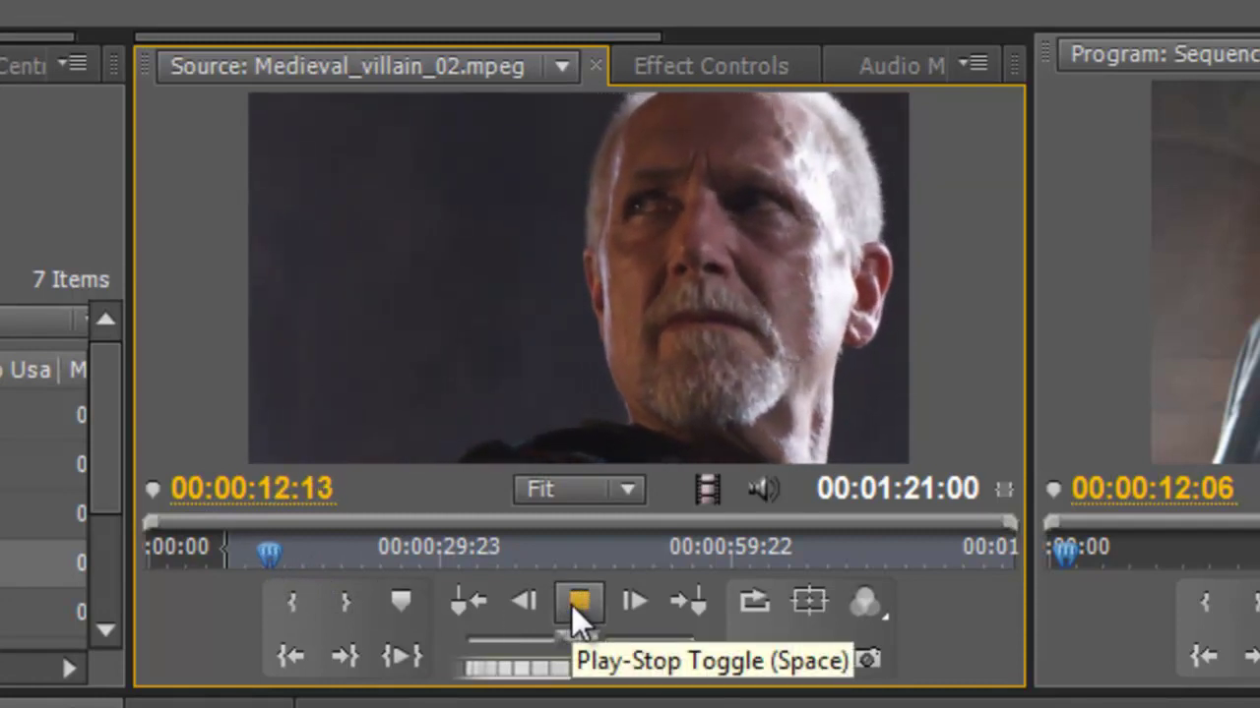
left_click(571, 604)
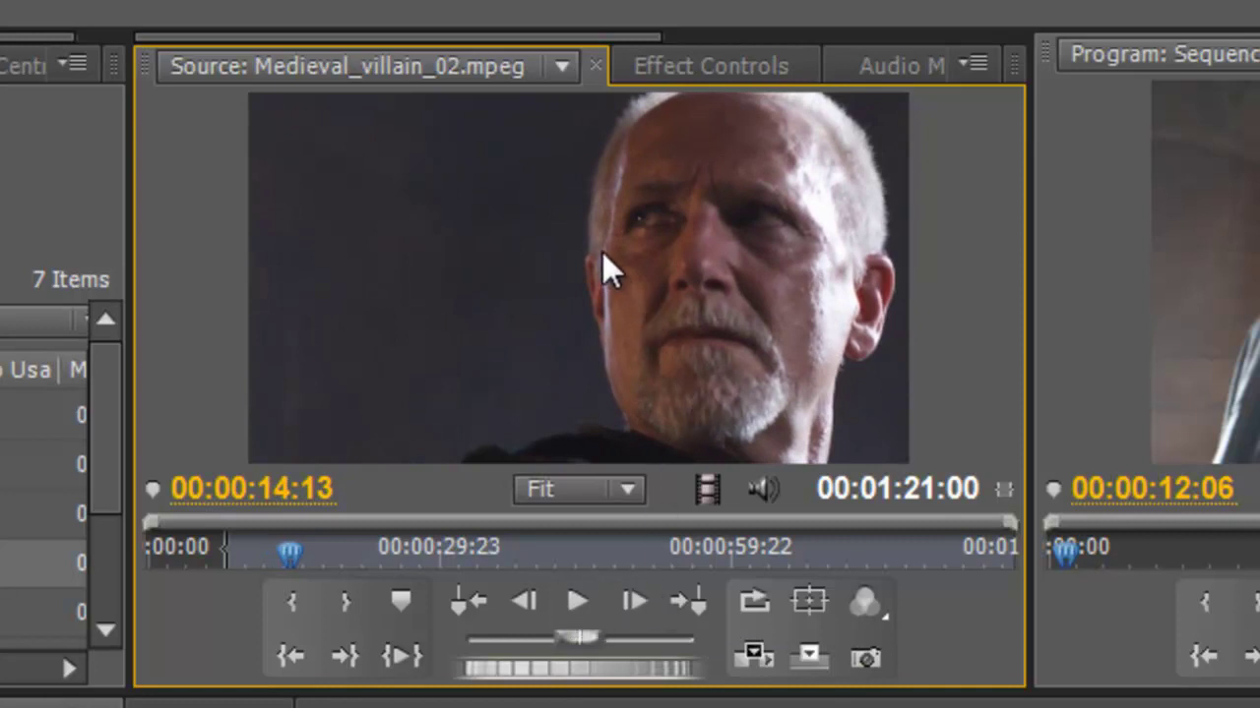
left_click(352, 602)
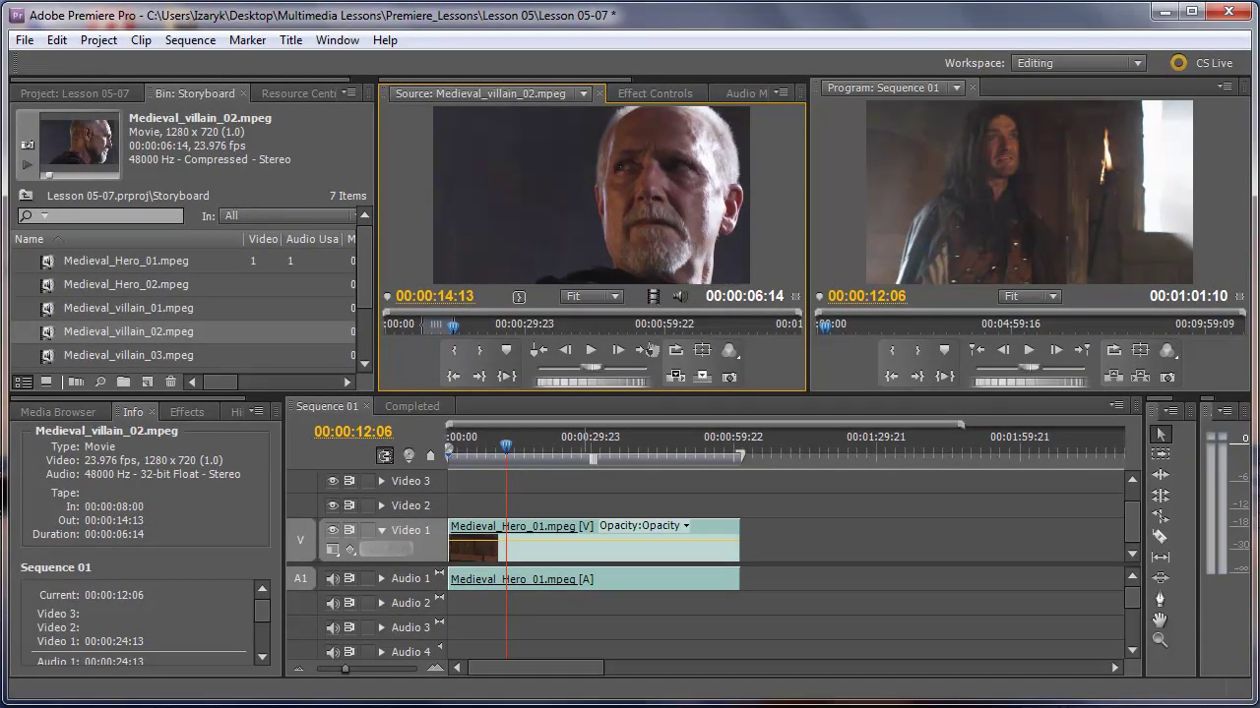
Step: Place only the video of the trimmed villain clip on Video 2 above the hero clip, starting at 00:00:08:04
left_click_drag(653, 296, 533, 513)
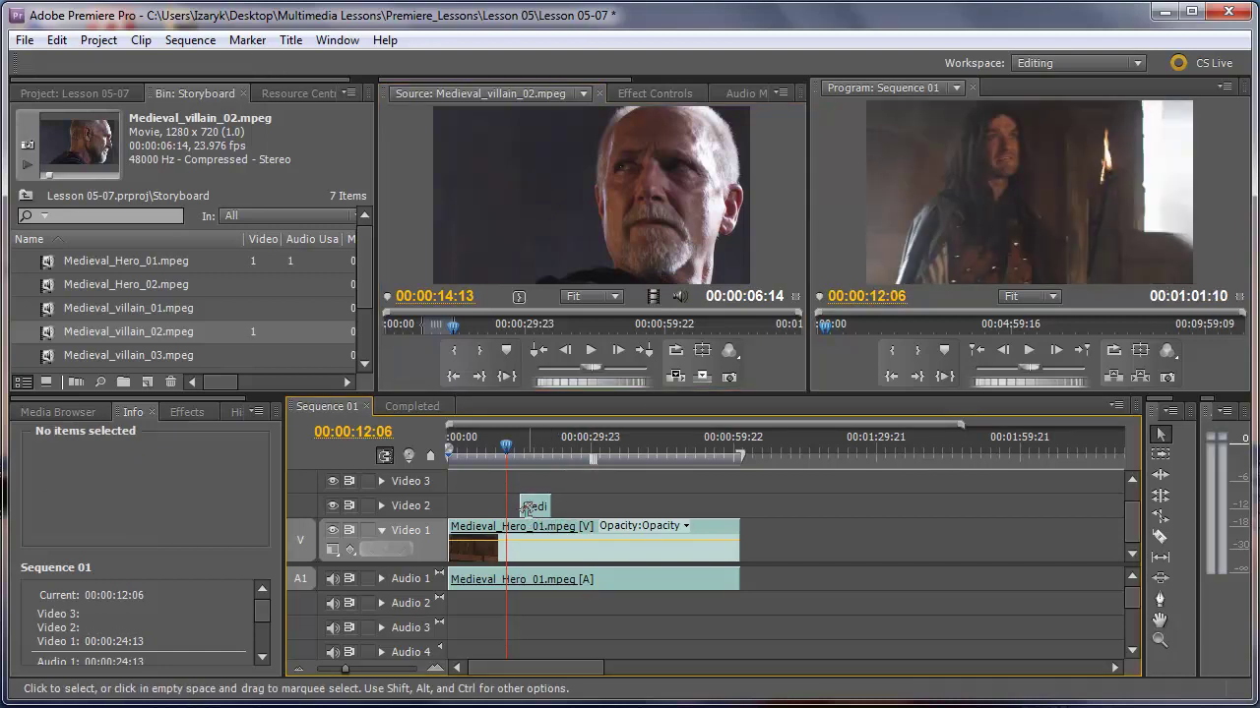
left_click_drag(507, 451, 478, 458)
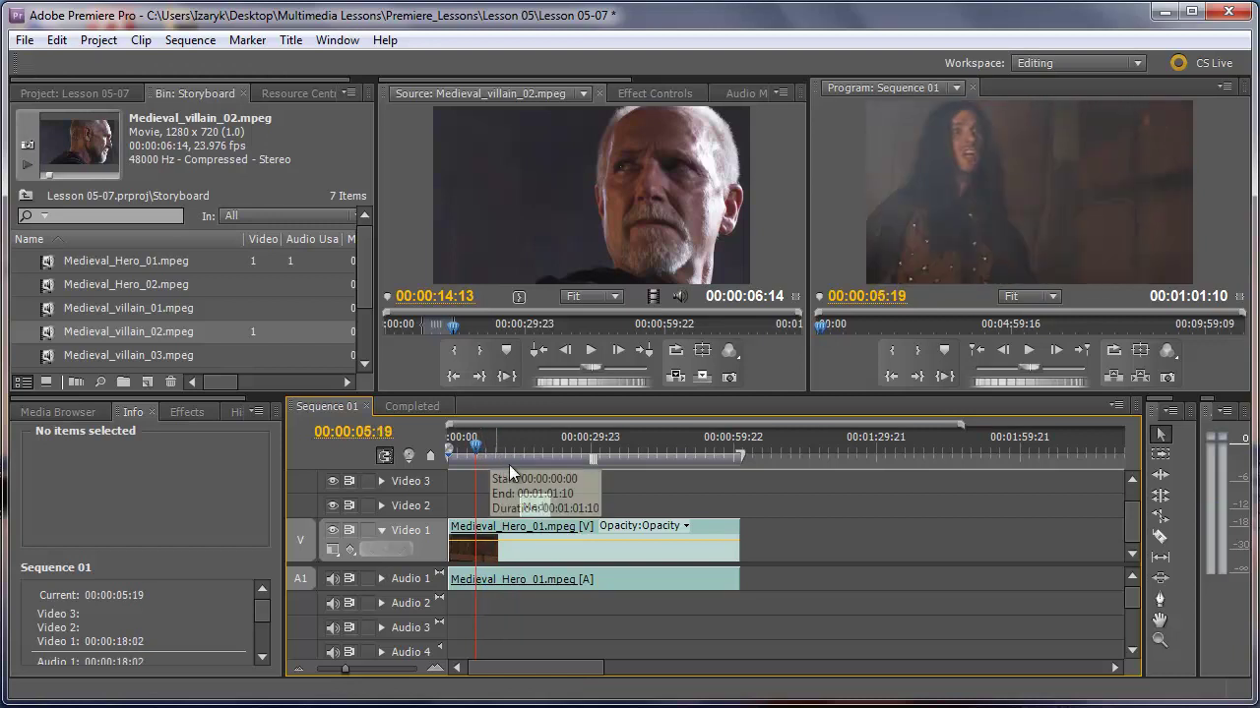
key("space")
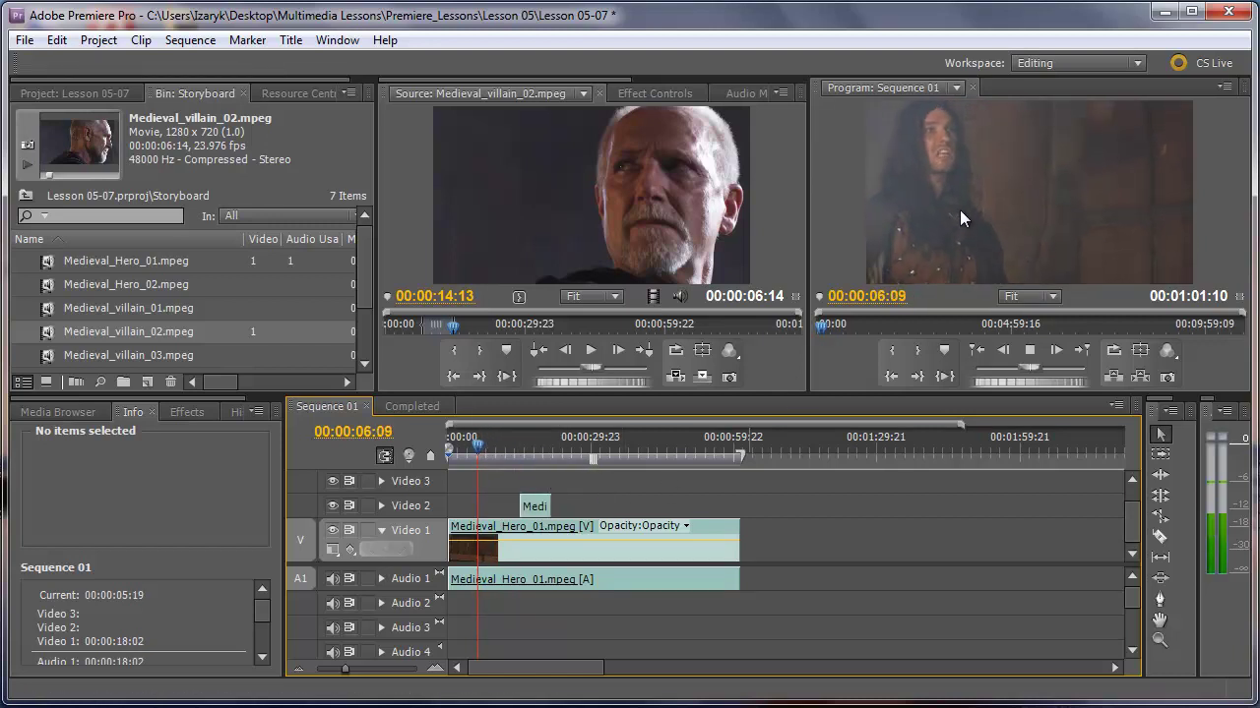
key("space")
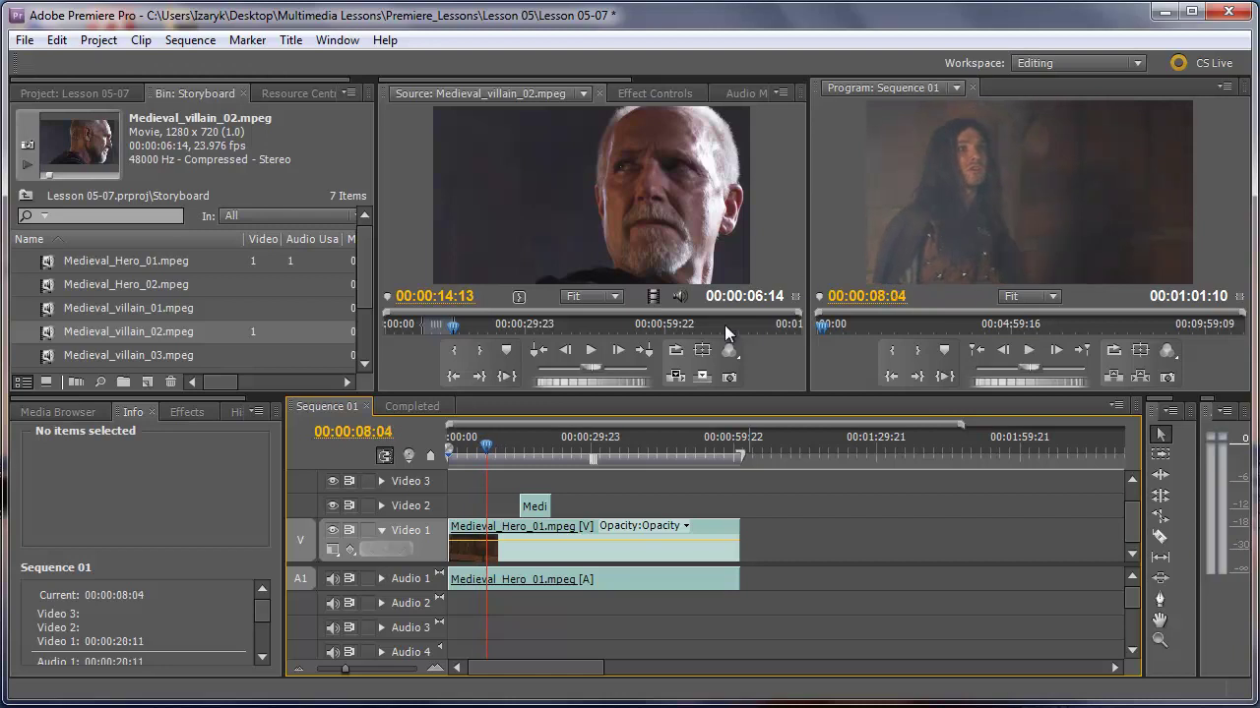
left_click_drag(547, 506, 502, 518)
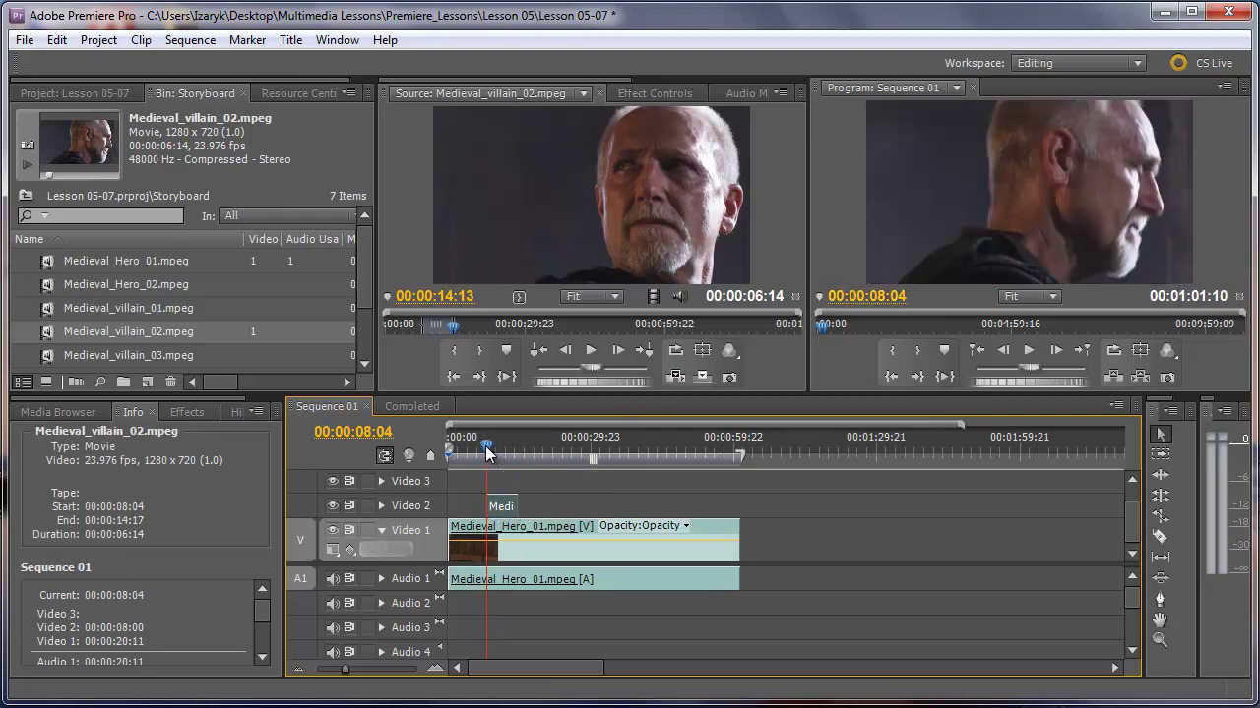
Step: Play Sequence 01 around the villain clip and move the clip on Video 2 to start at 00:00:03:17
left_click(471, 459)
left_click_drag(470, 459, 464, 459)
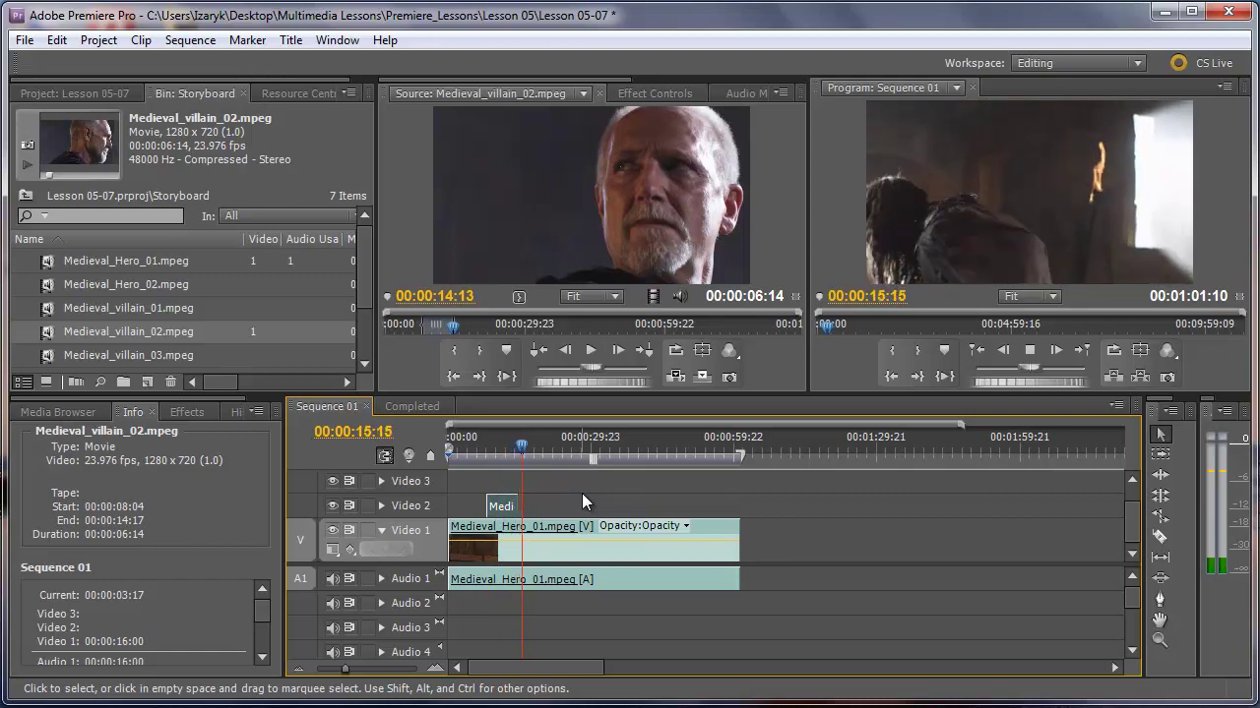
key("space")
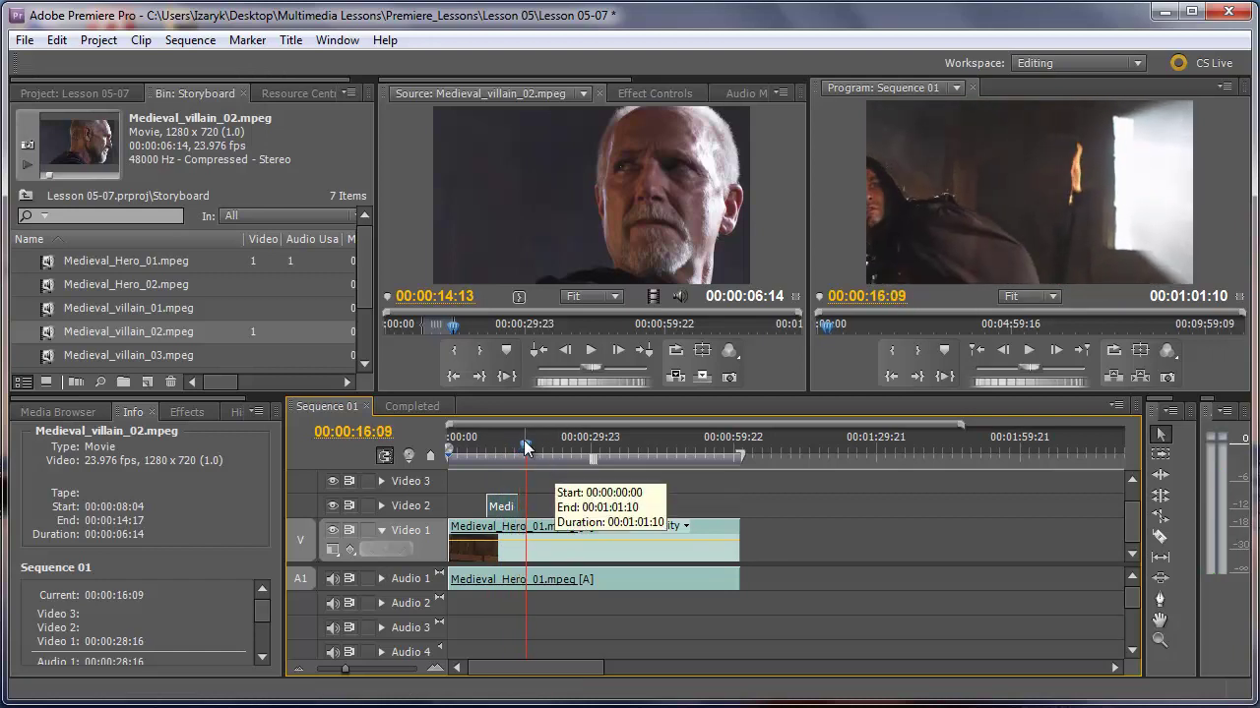
left_click_drag(526, 449, 466, 457)
key("space")
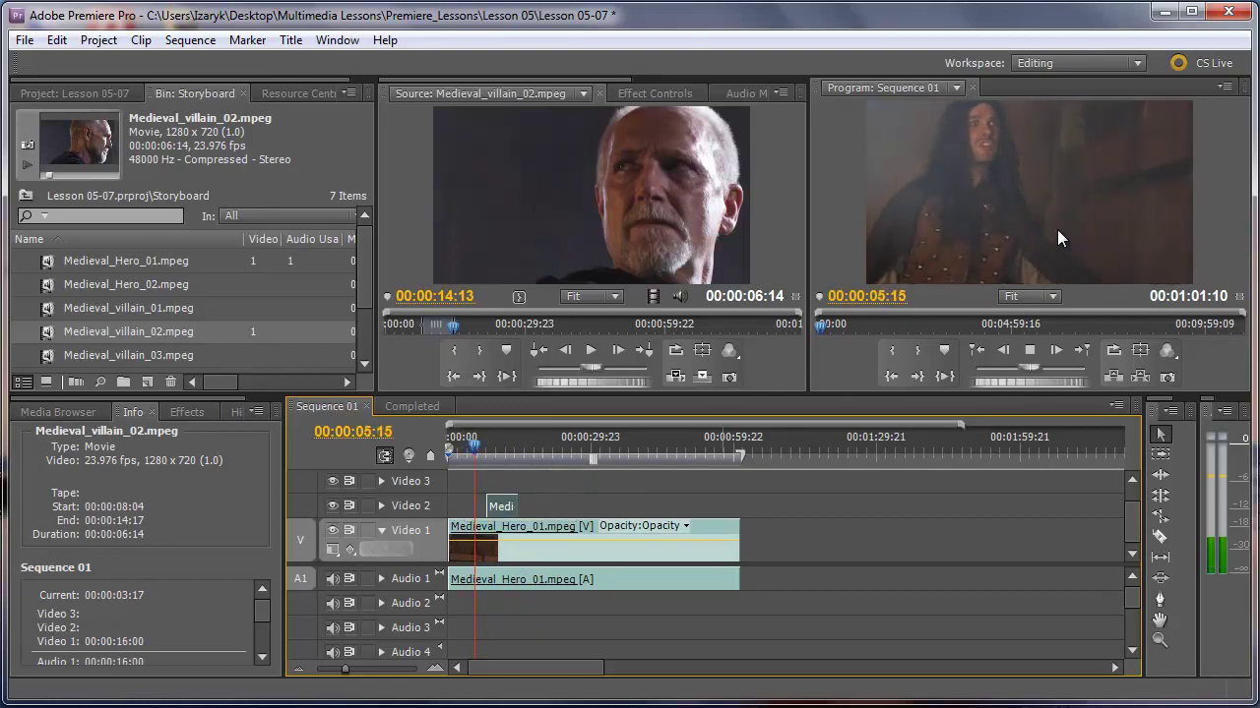
key("space")
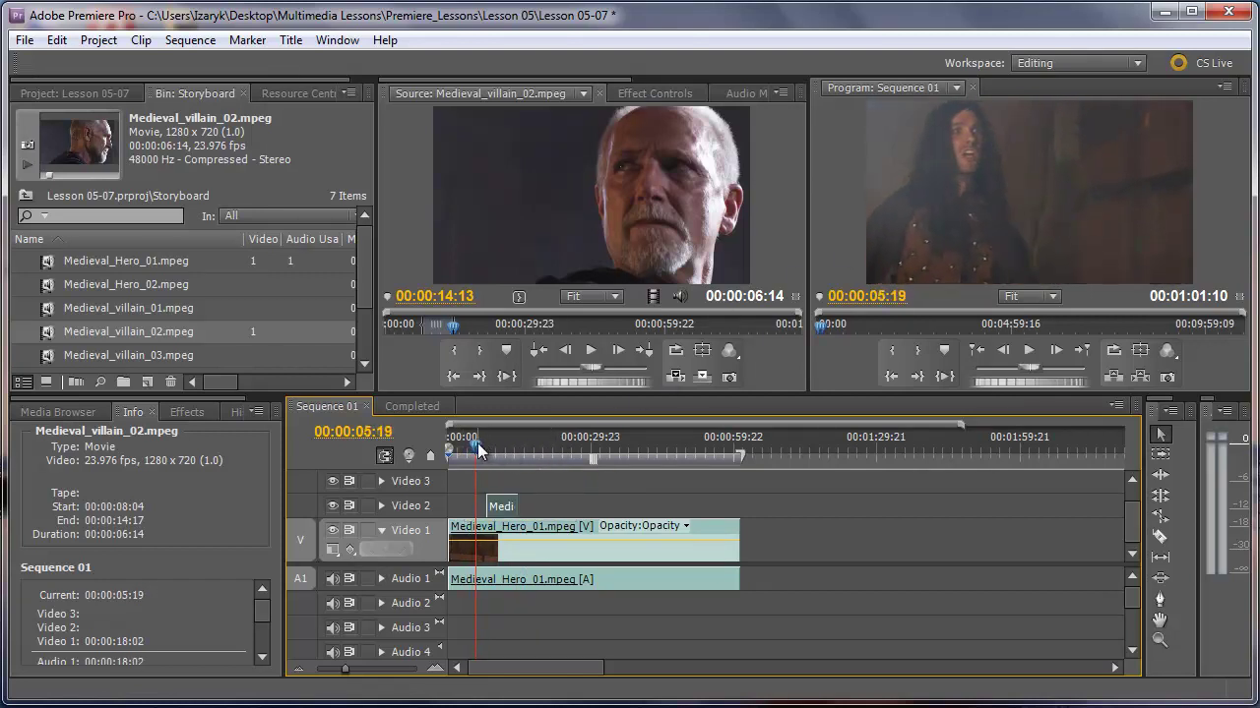
left_click_drag(479, 450, 507, 507)
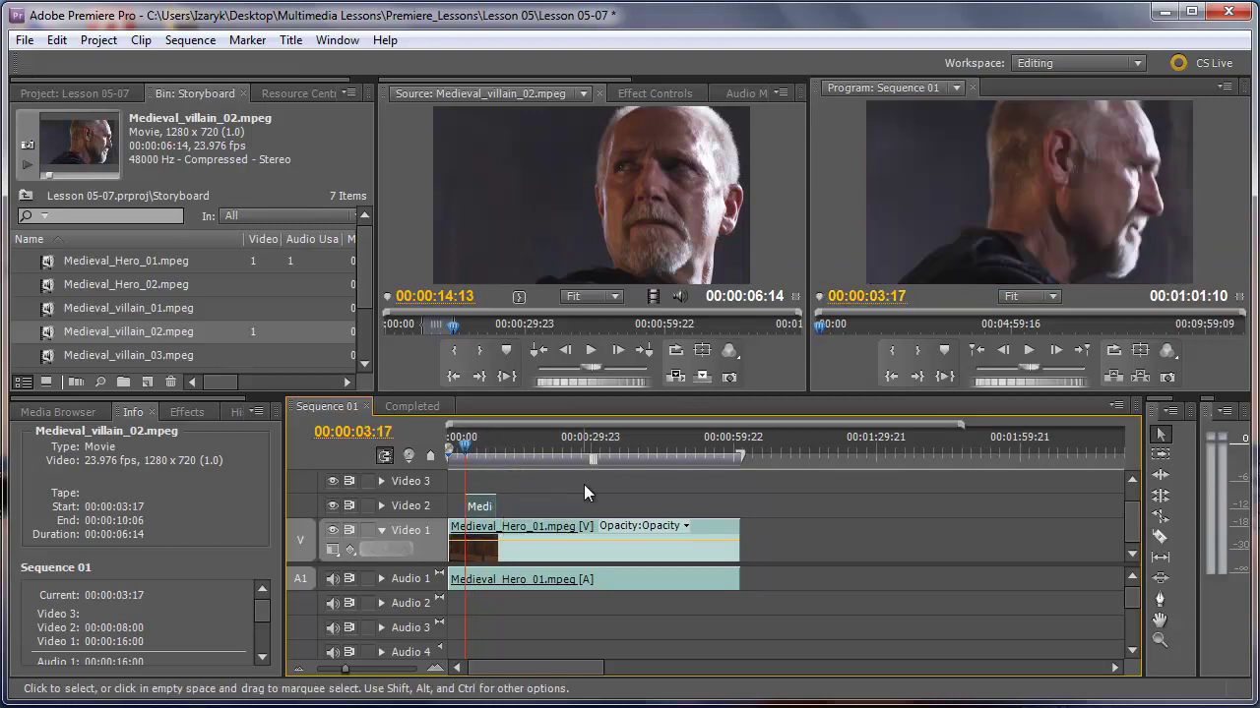
Step: Review the cut from the hero to the villain clip on Video 2, frame by frame and in playback
key("Left")
key("Left")
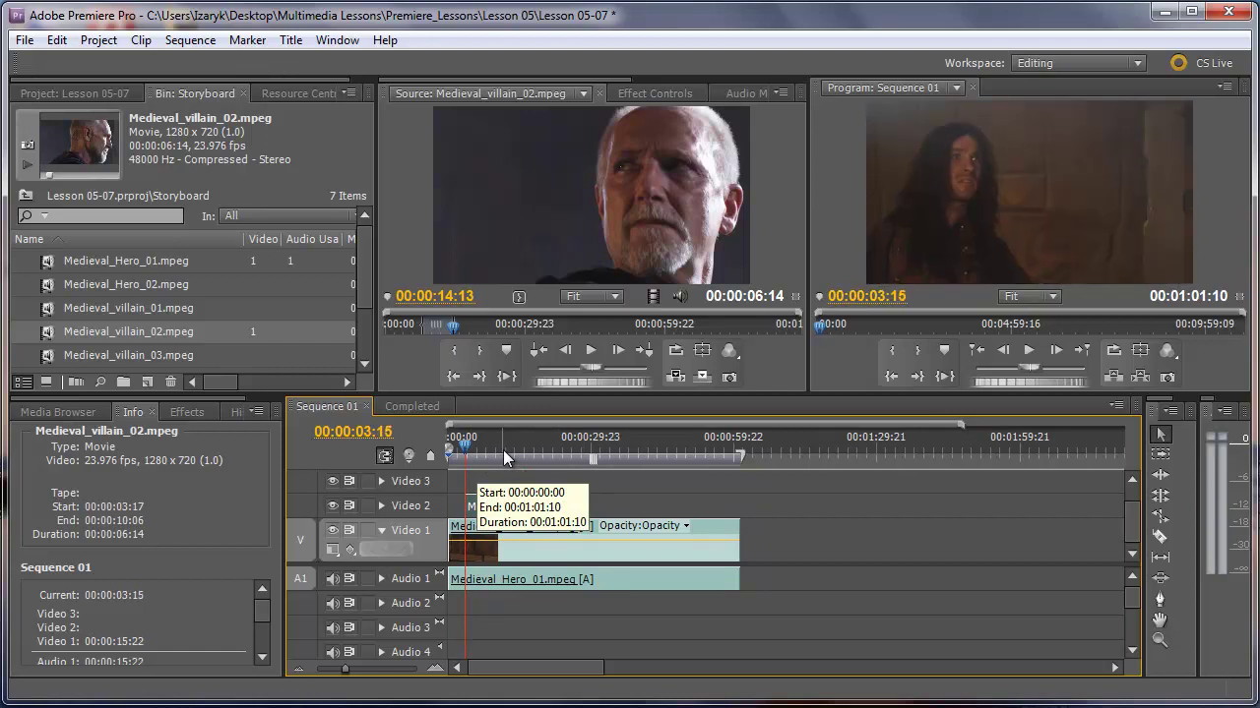
key("Left")
key("Left")
key("Left")
key("Left")
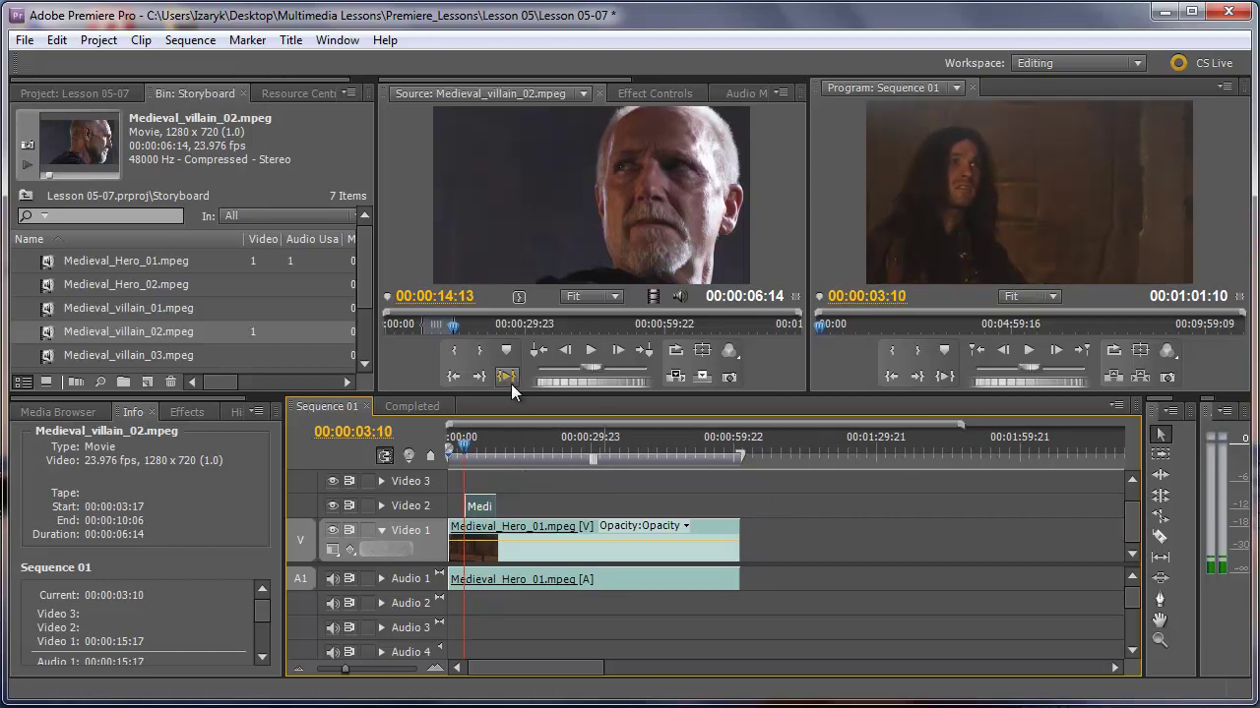
left_click(454, 451)
key("space")
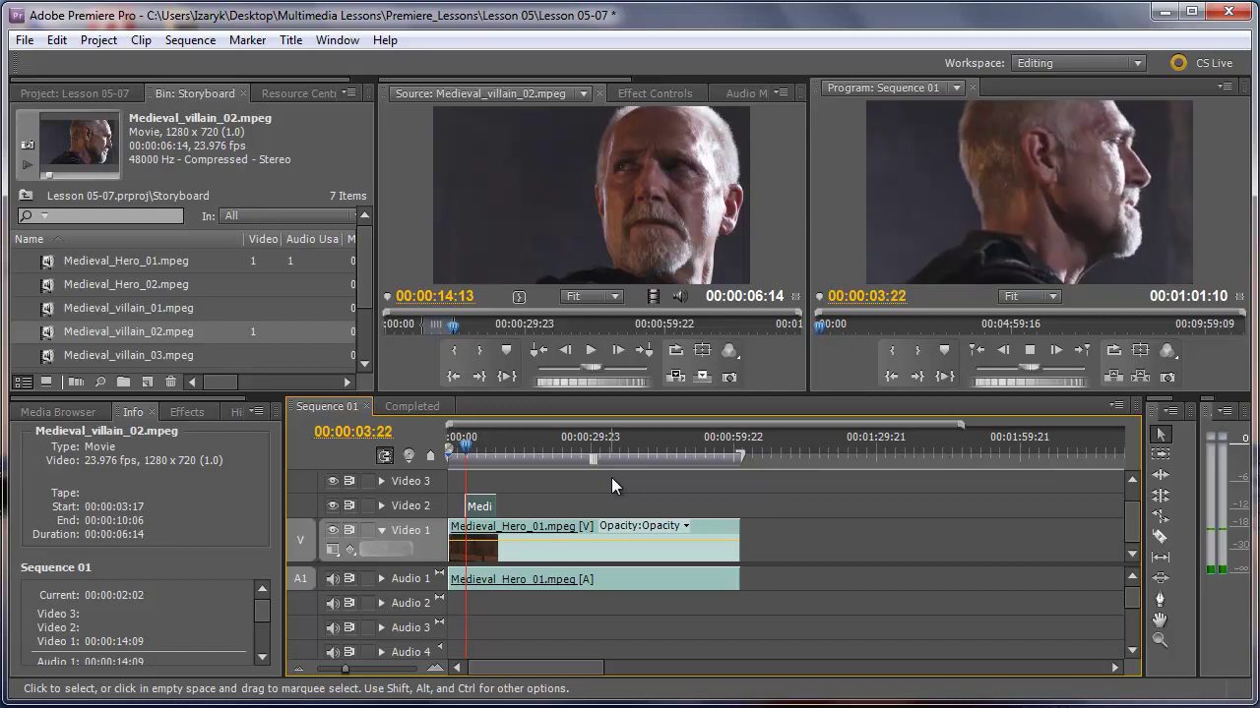
key("space")
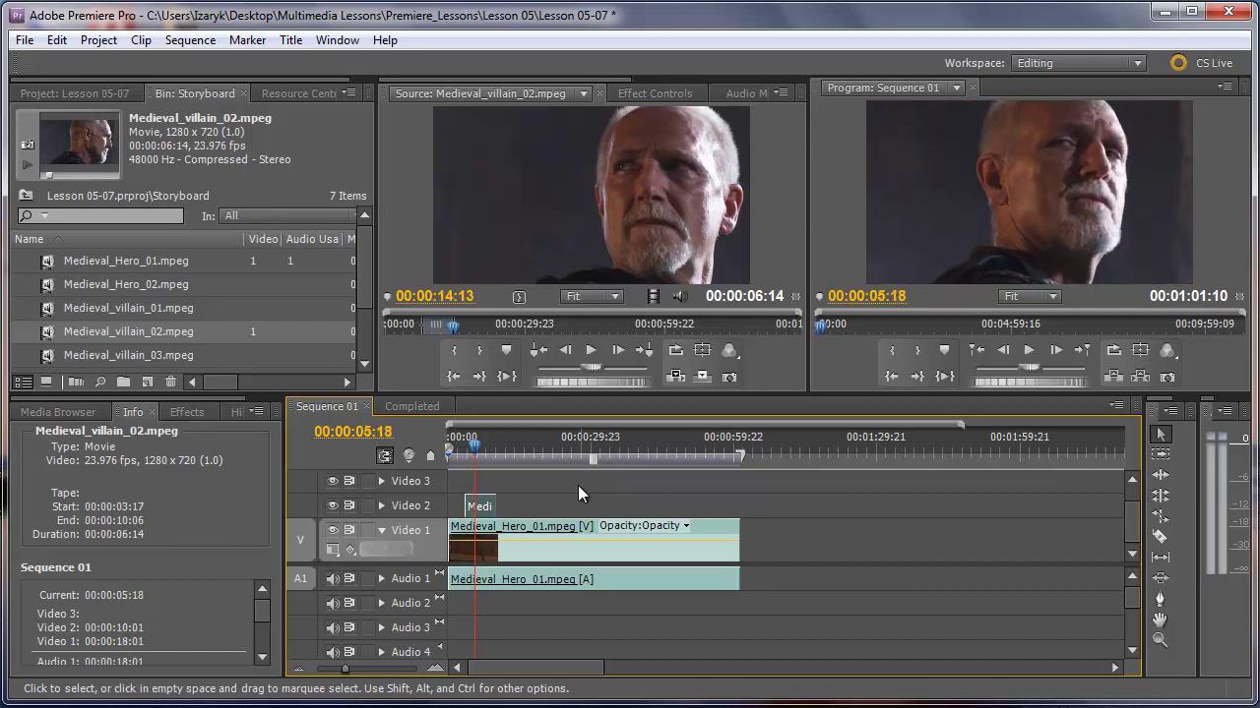
Step: Play Sequence 01 from near its start and move the villain clip on Video 2 to start at 00:00:03:05
left_click_drag(479, 453, 456, 460)
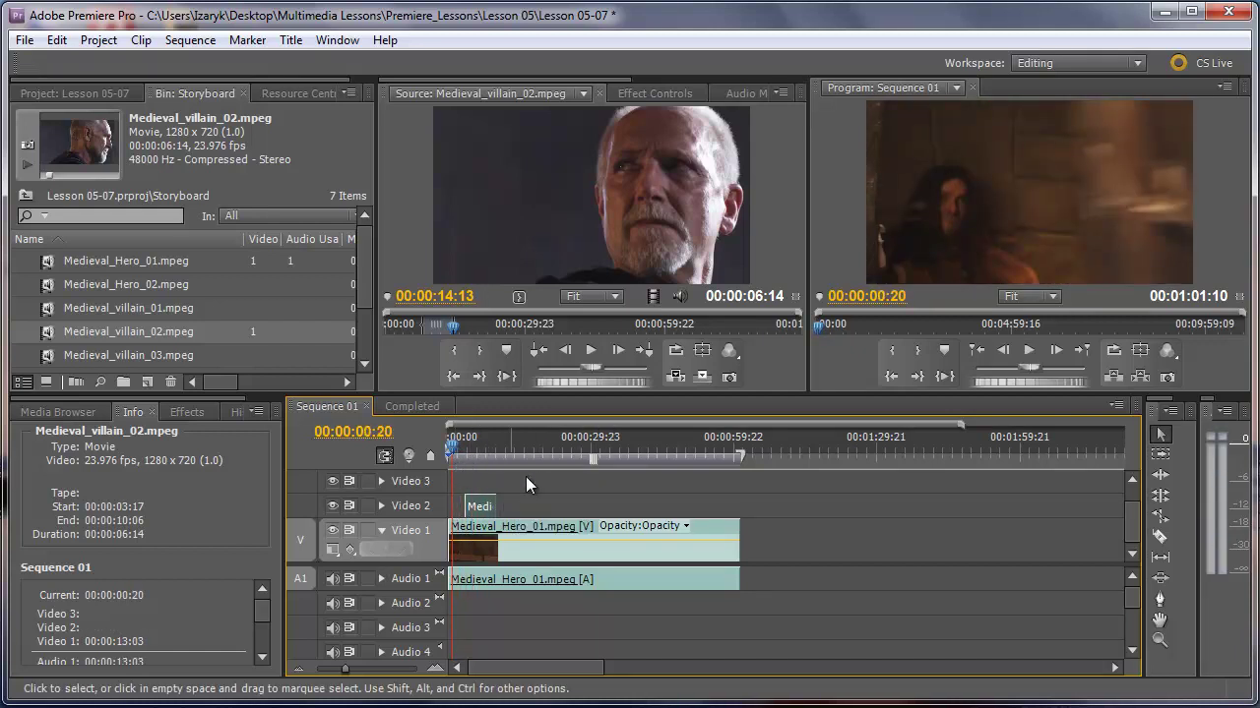
key("space")
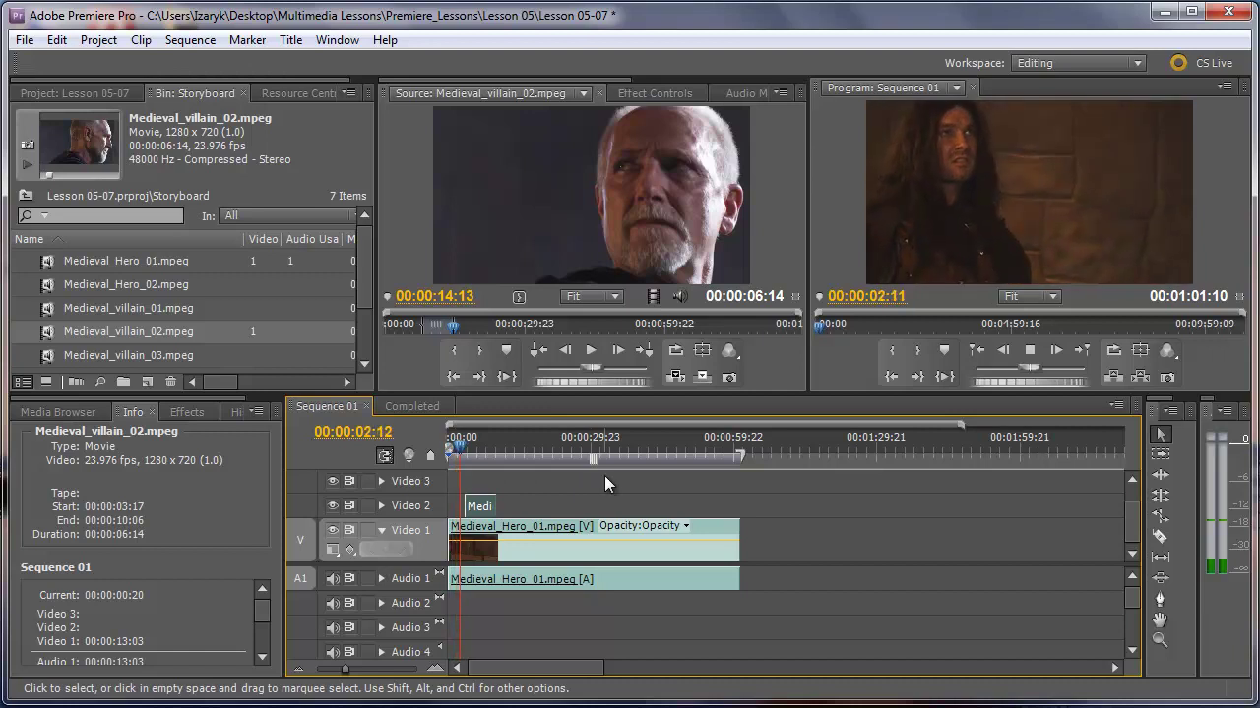
key("space")
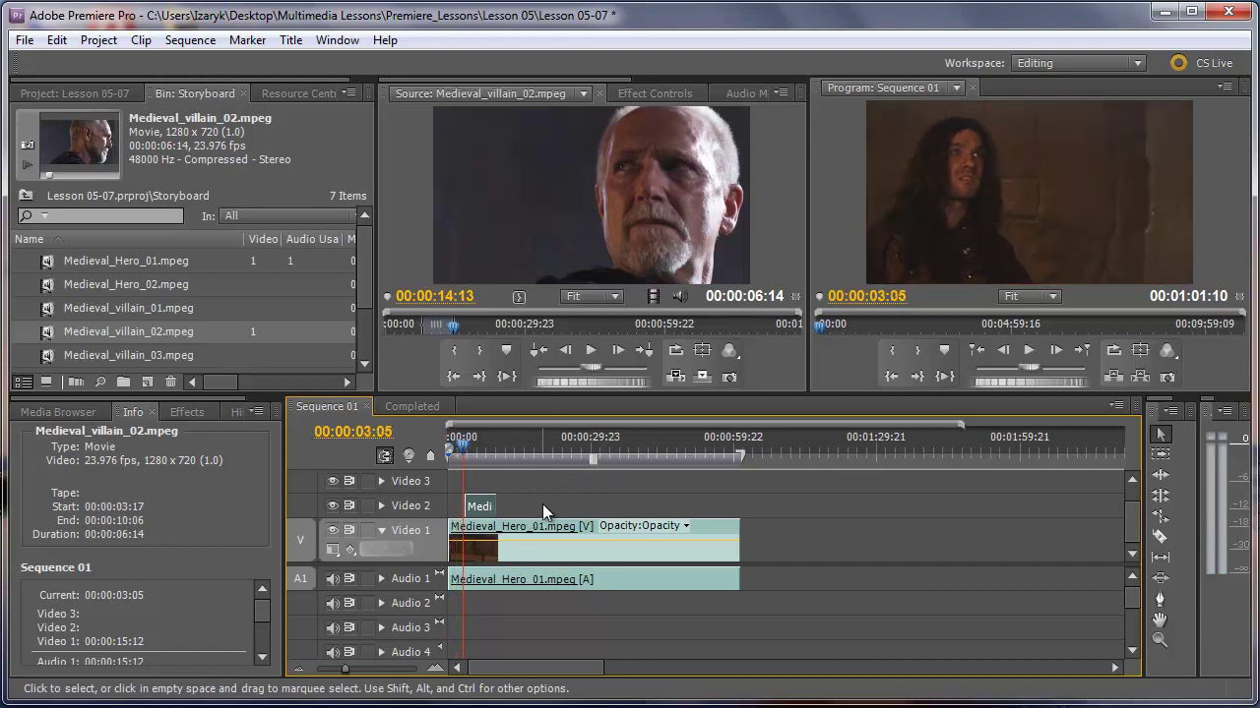
left_click_drag(542, 510, 477, 513)
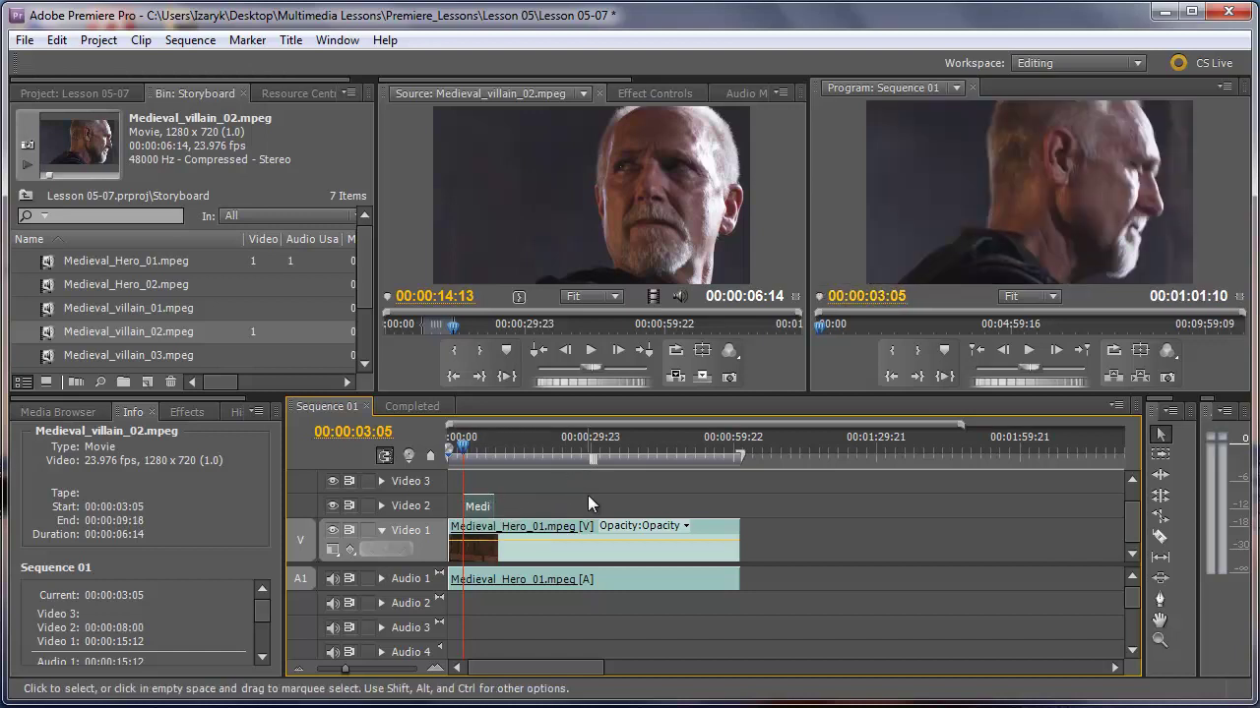
Step: Play Sequence 01 from its opening through the villain clip on Video 2 and into the hero footage that follows
left_click(457, 452)
key("space")
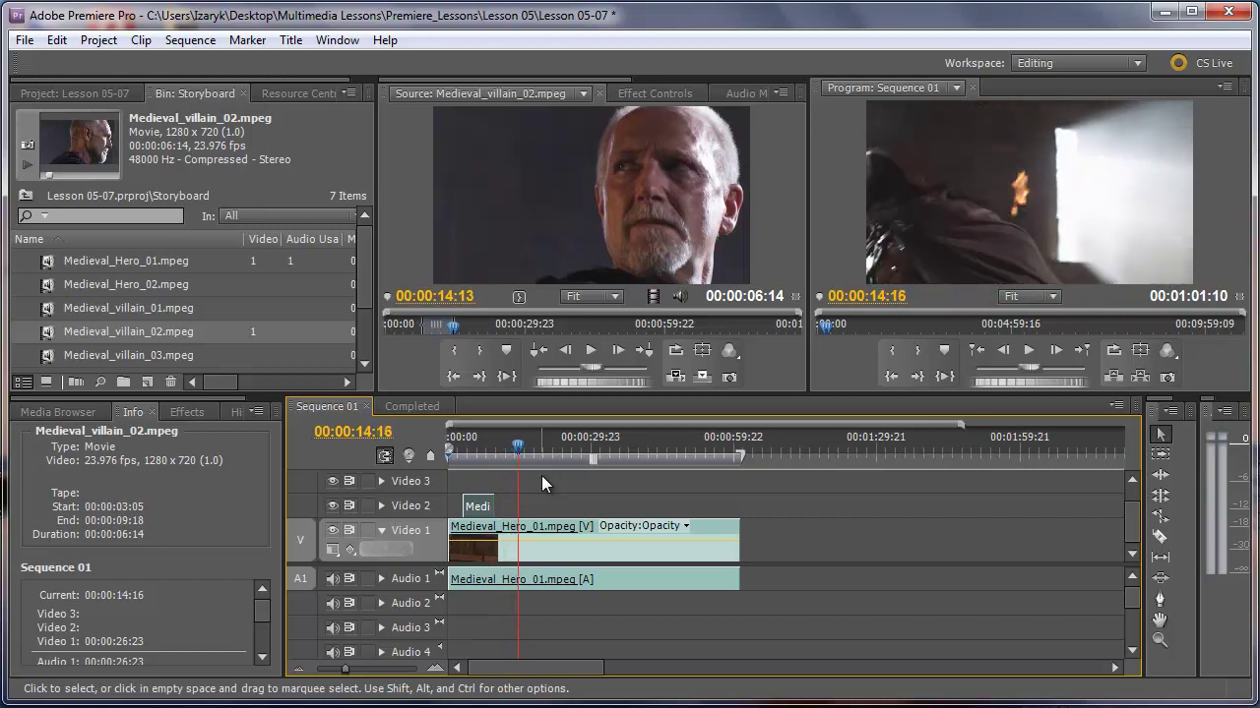
key("space")
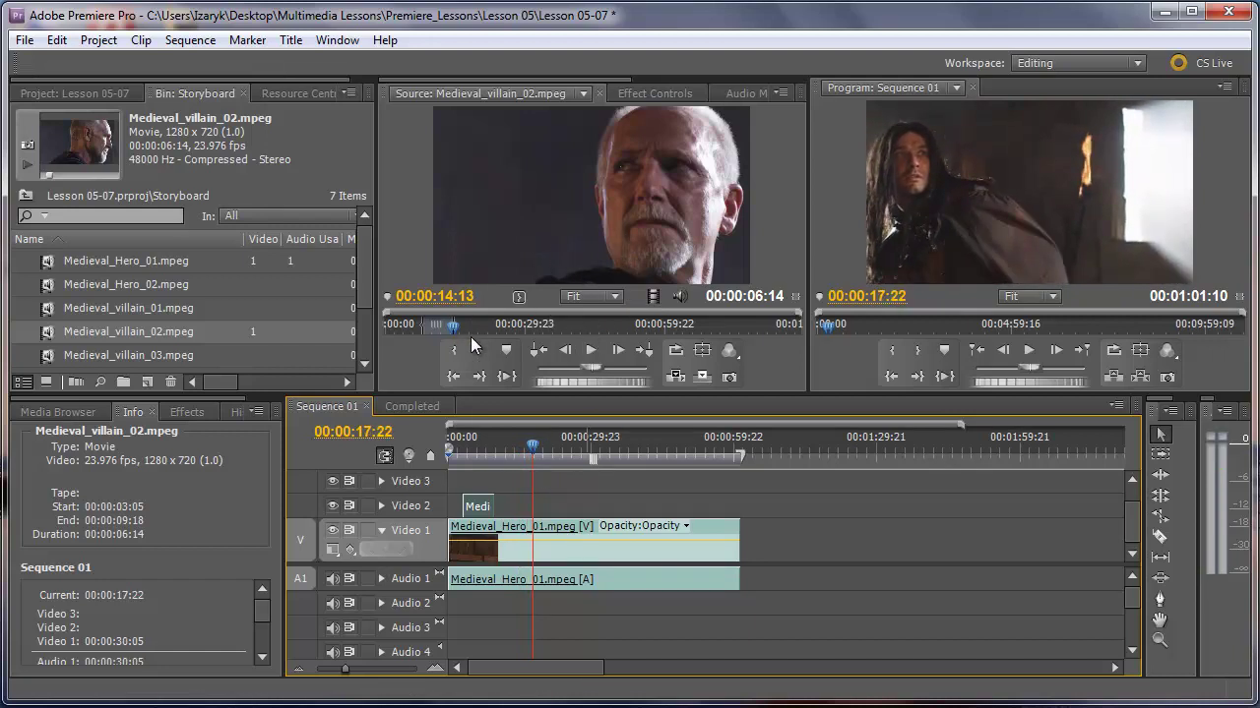
Step: Set a new In point at 00:00:18:19 and Out point at 00:00:40:11 for Medieval_villain_02.mpeg in the Source Monitor
left_click(593, 352)
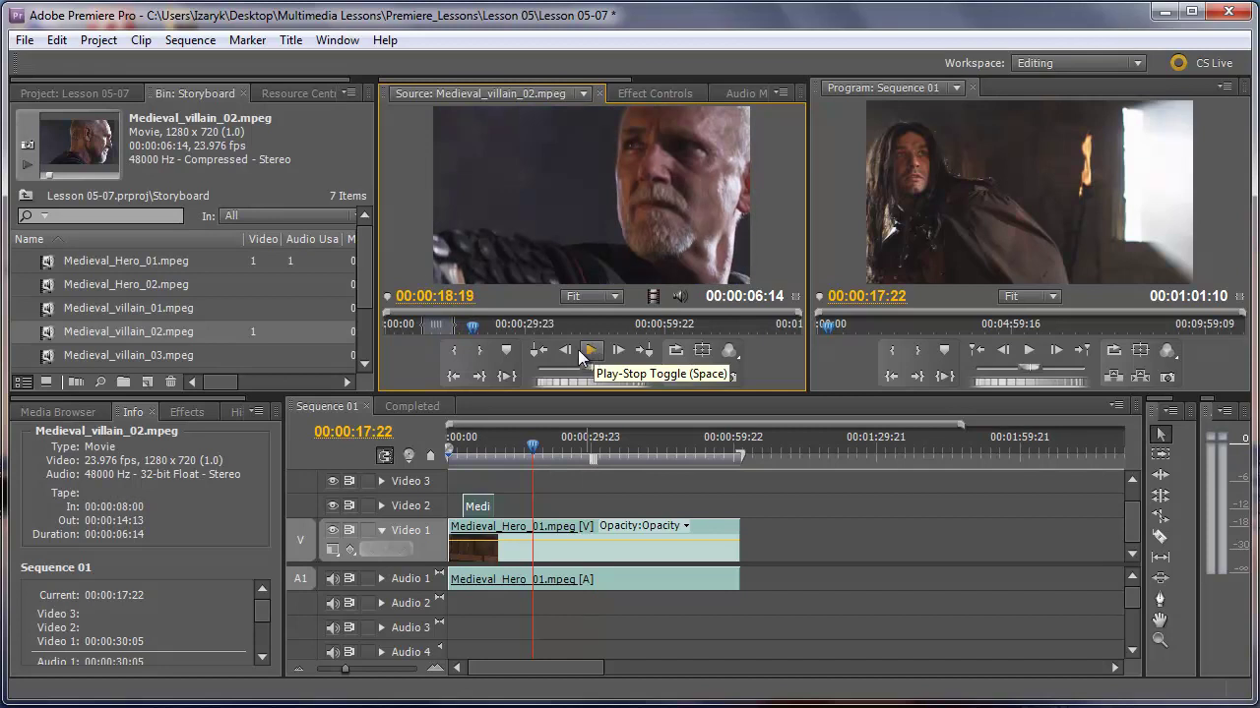
left_click(453, 358)
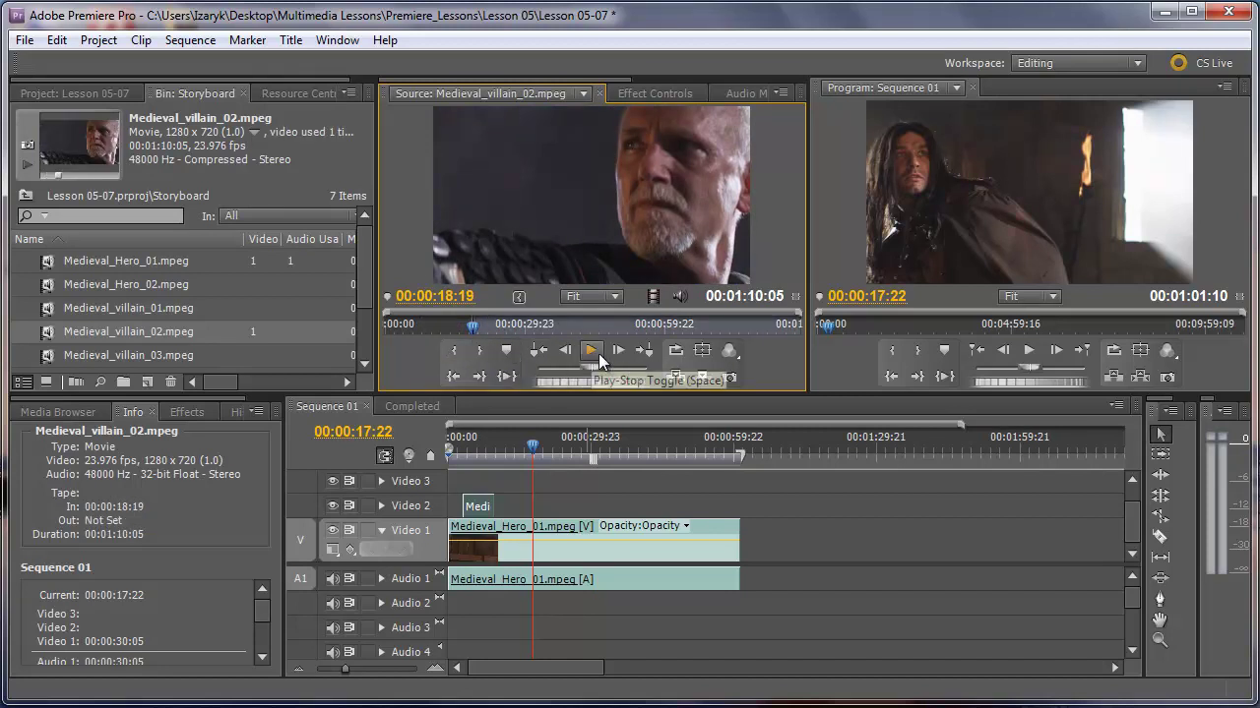
left_click(587, 352)
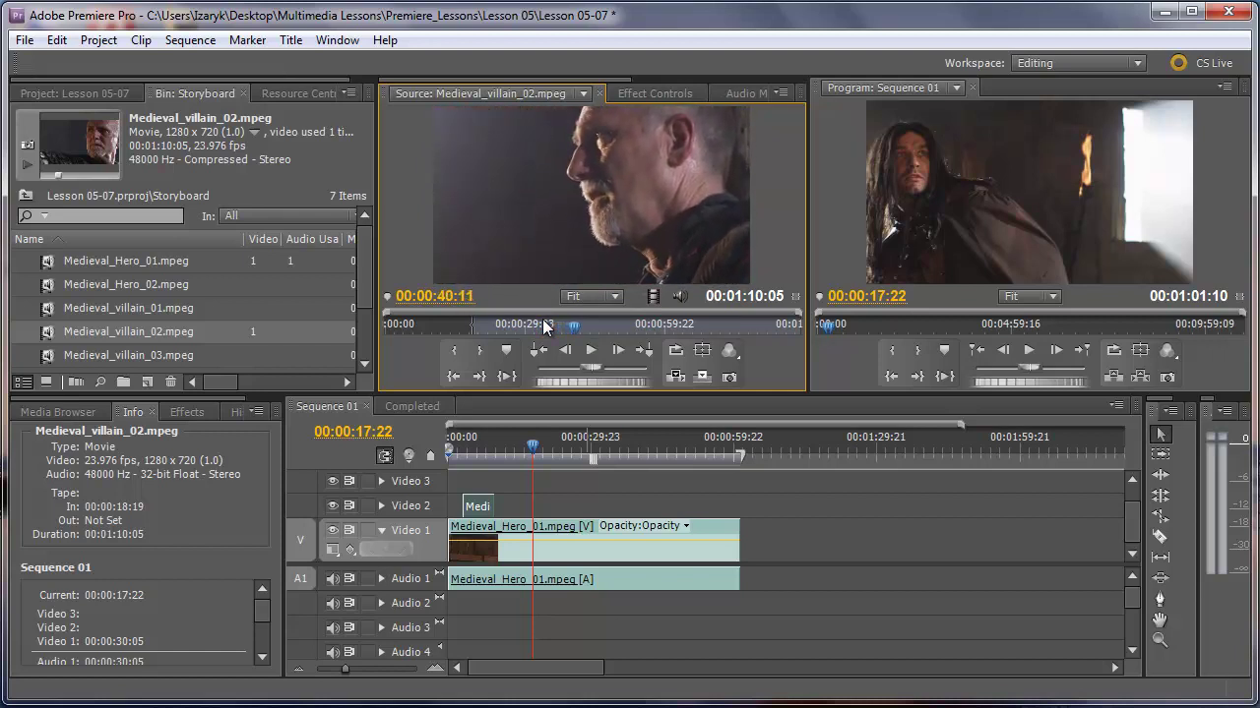
left_click(482, 351)
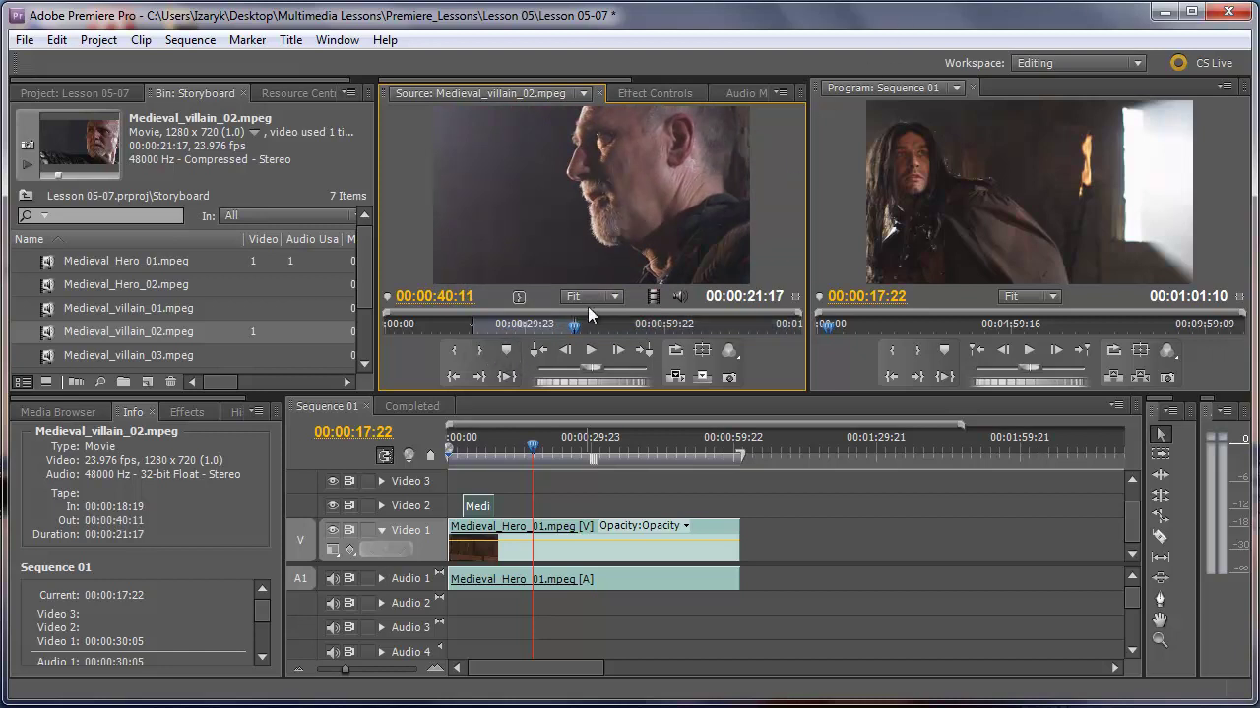
Step: Place the newly trimmed villain clip after the hero clip on Video 1 and Audio 1, starting at 00:01:06:15
left_click_drag(809, 471, 765, 545)
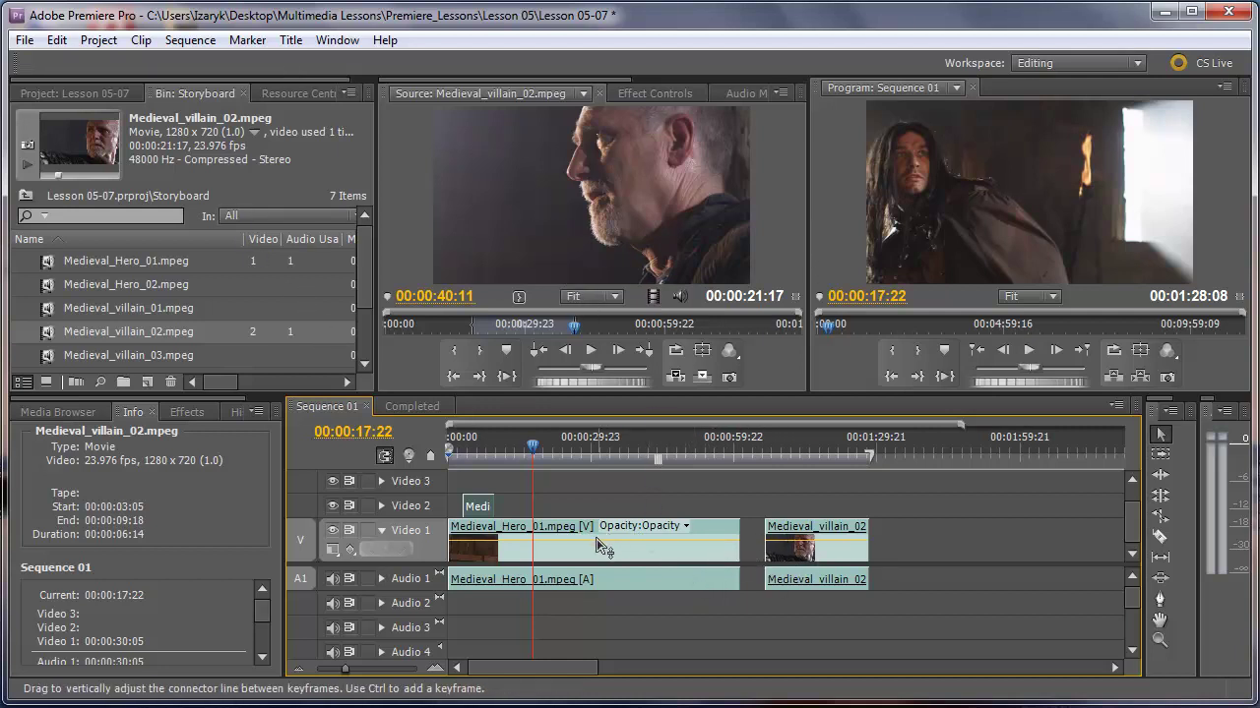
left_click_drag(797, 543, 889, 532)
Step: Unlink the video and audio of the villain clip that follows the hero clip on Video 1 and Audio 1
left_click_drag(820, 544, 826, 549)
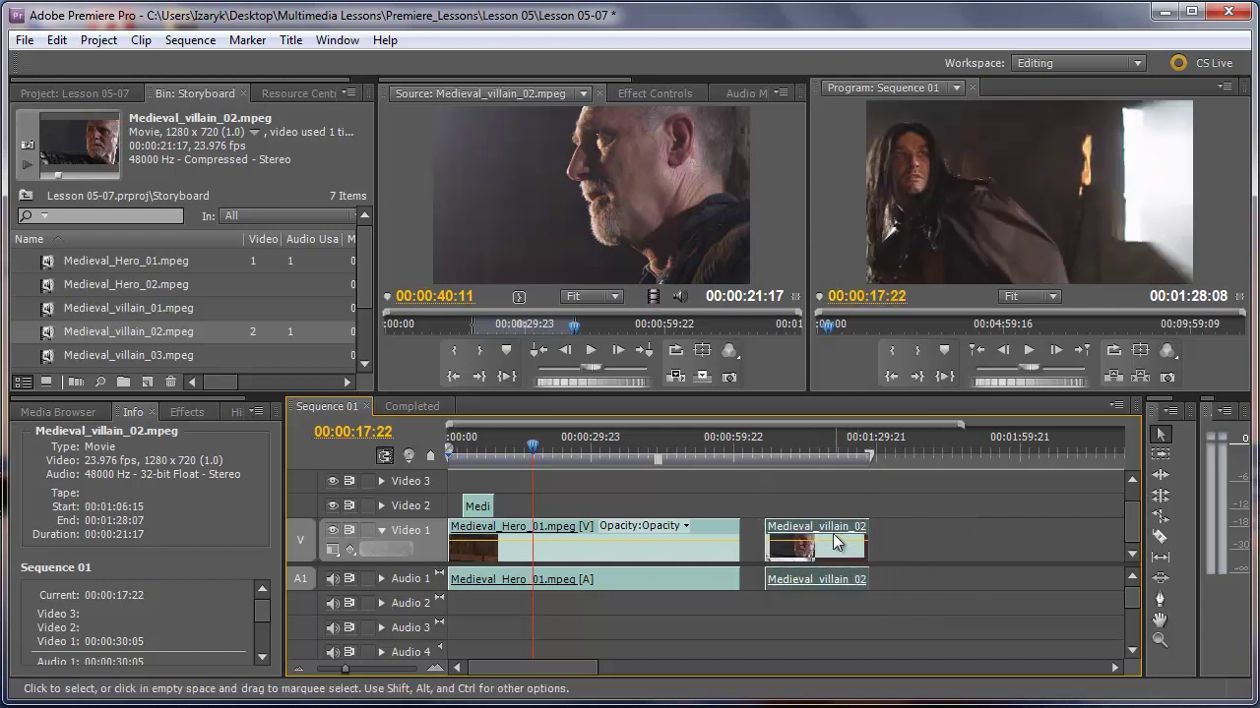
right_click(816, 520)
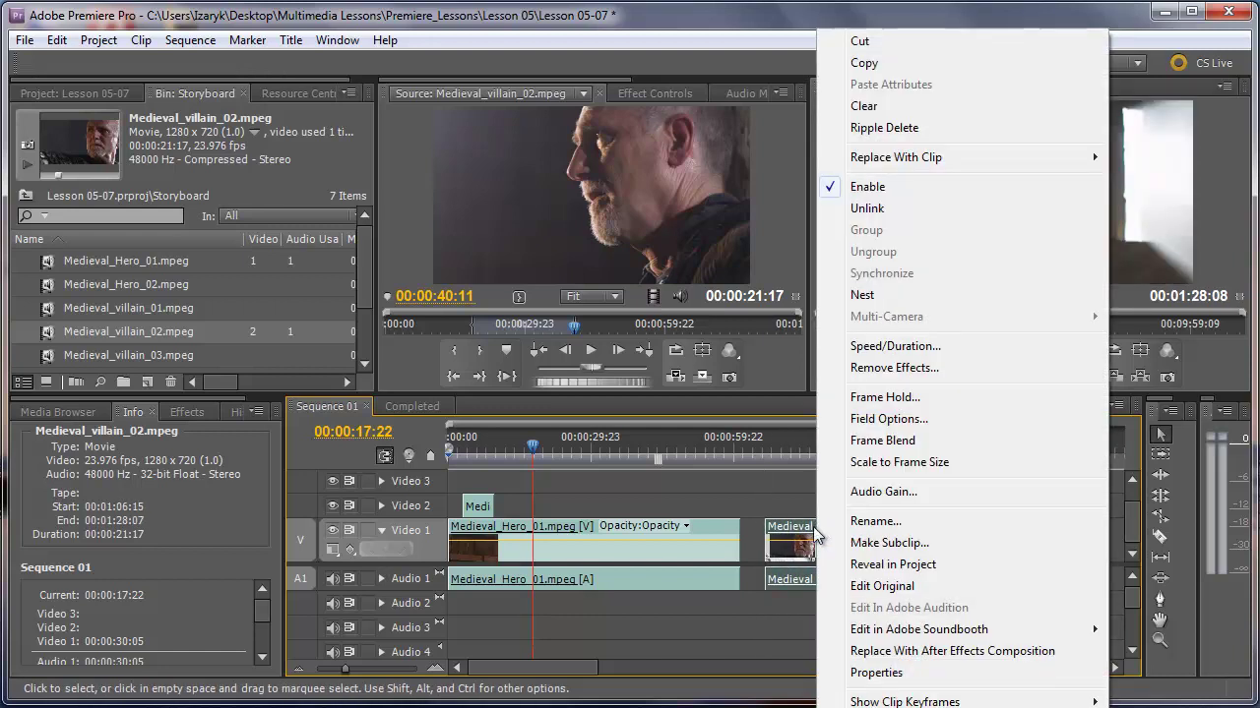
left_click(800, 532)
right_click(800, 530)
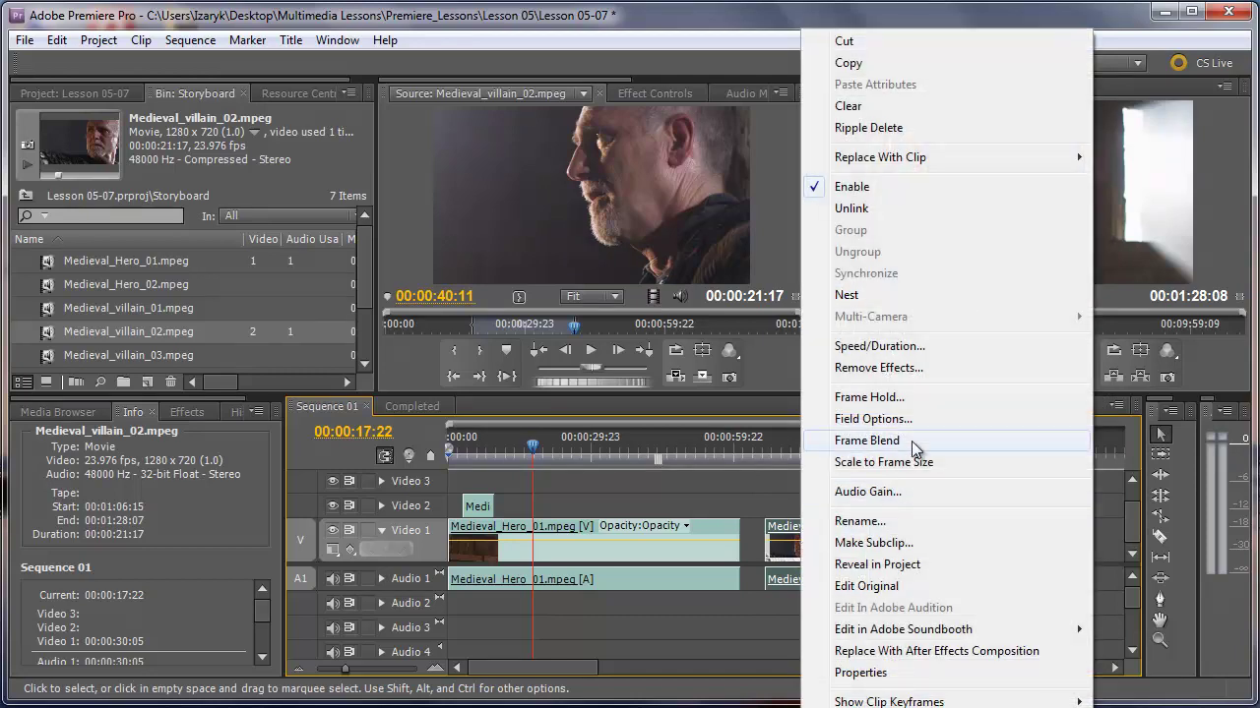
left_click(852, 209)
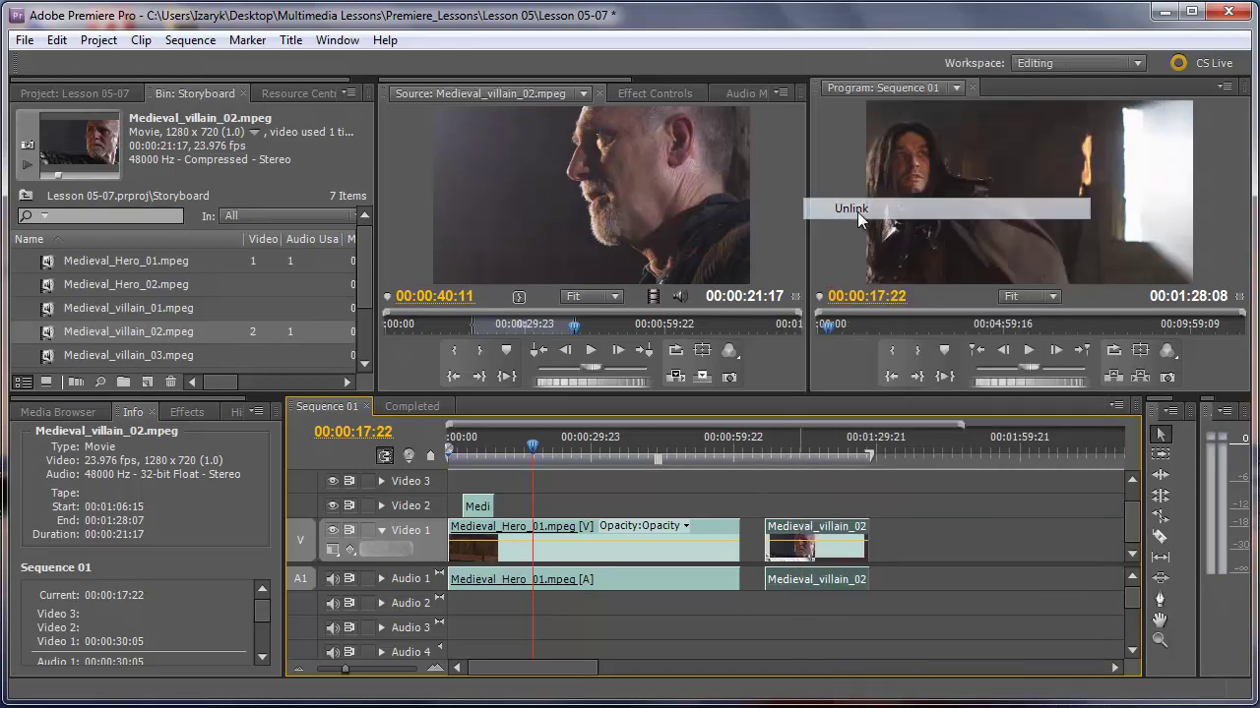
left_click(830, 625)
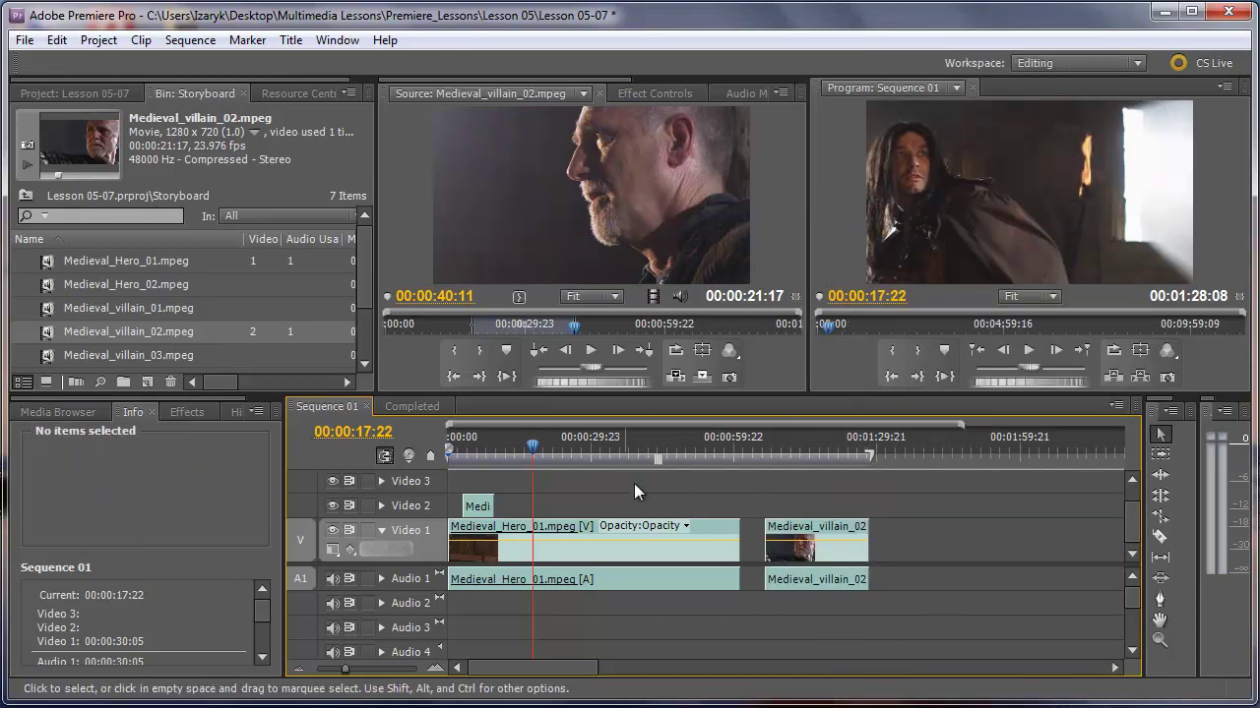
Step: Move the unlinked villain audio on Audio 1 to start at 00:01:44:04, then return it to 00:01:06:15
left_click_drag(533, 451, 740, 459)
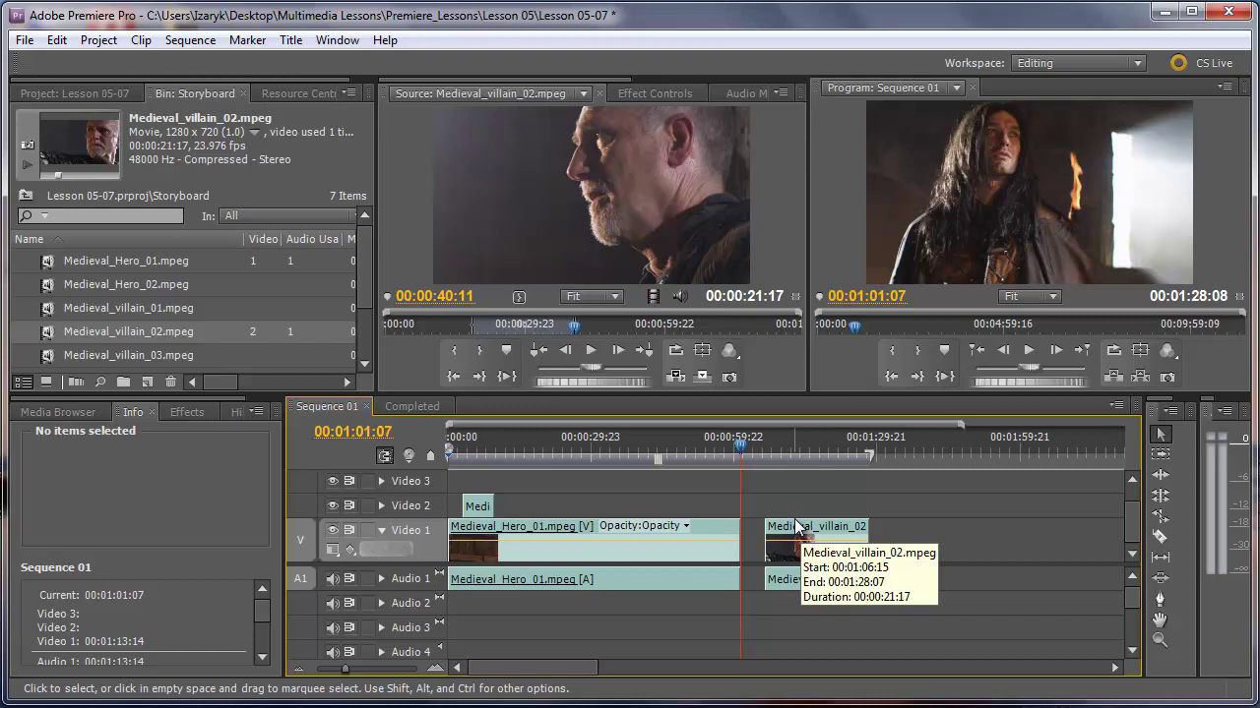
key("Home")
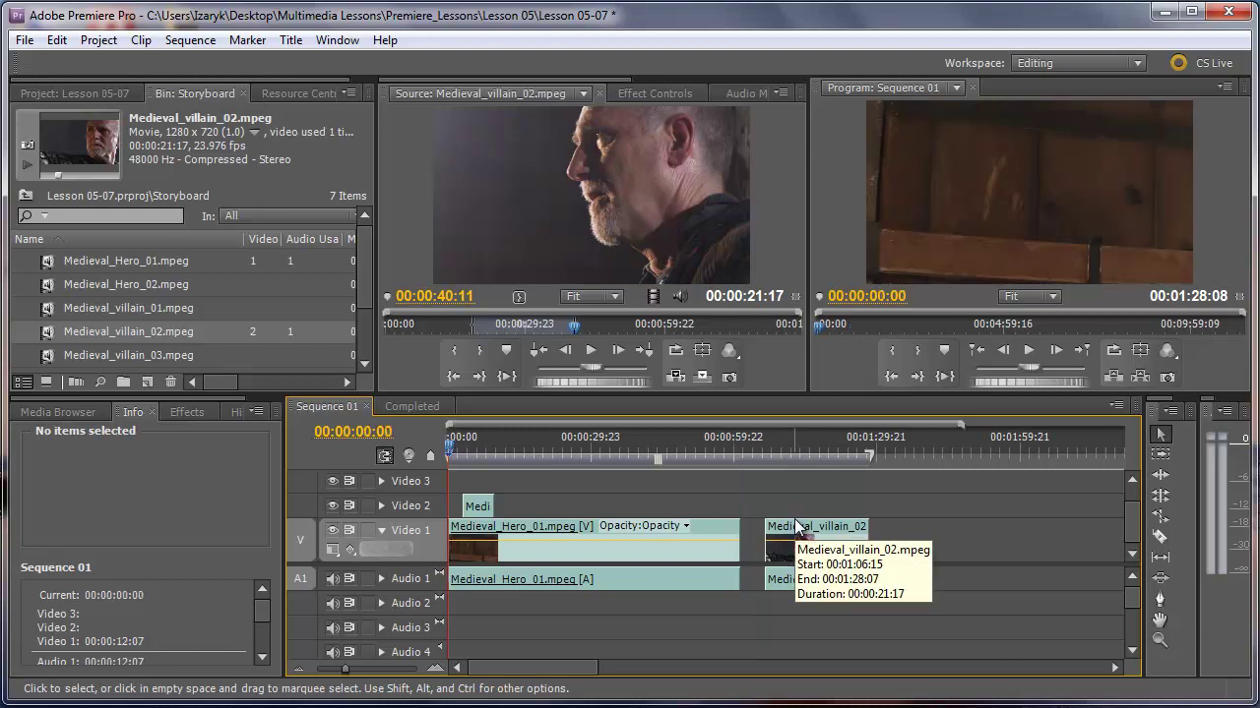
key("Down")
key("Down")
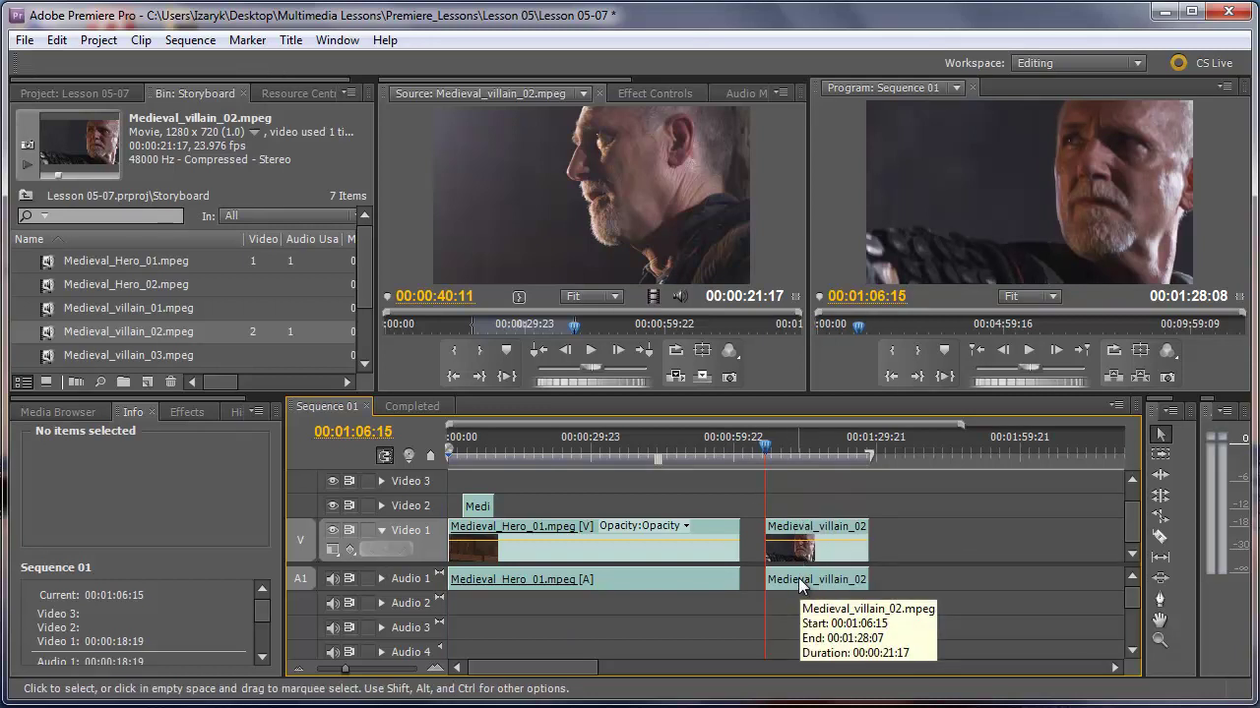
left_click_drag(799, 583, 990, 589)
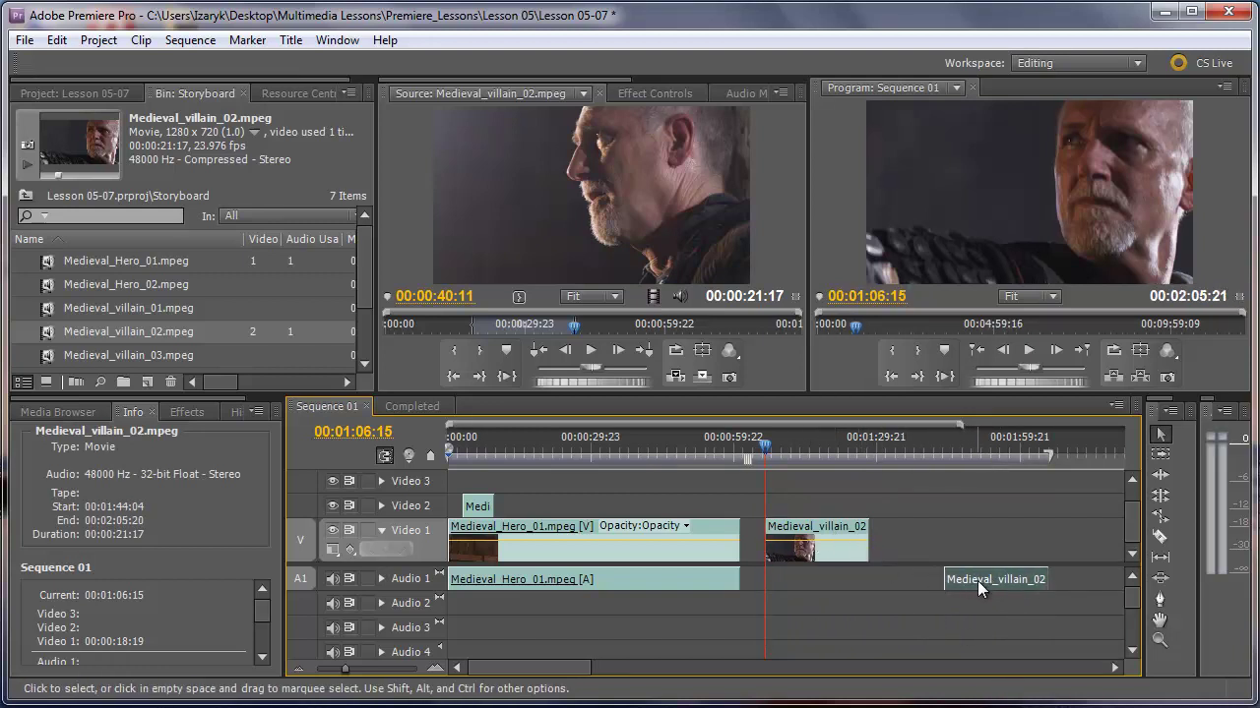
left_click_drag(977, 581, 799, 583)
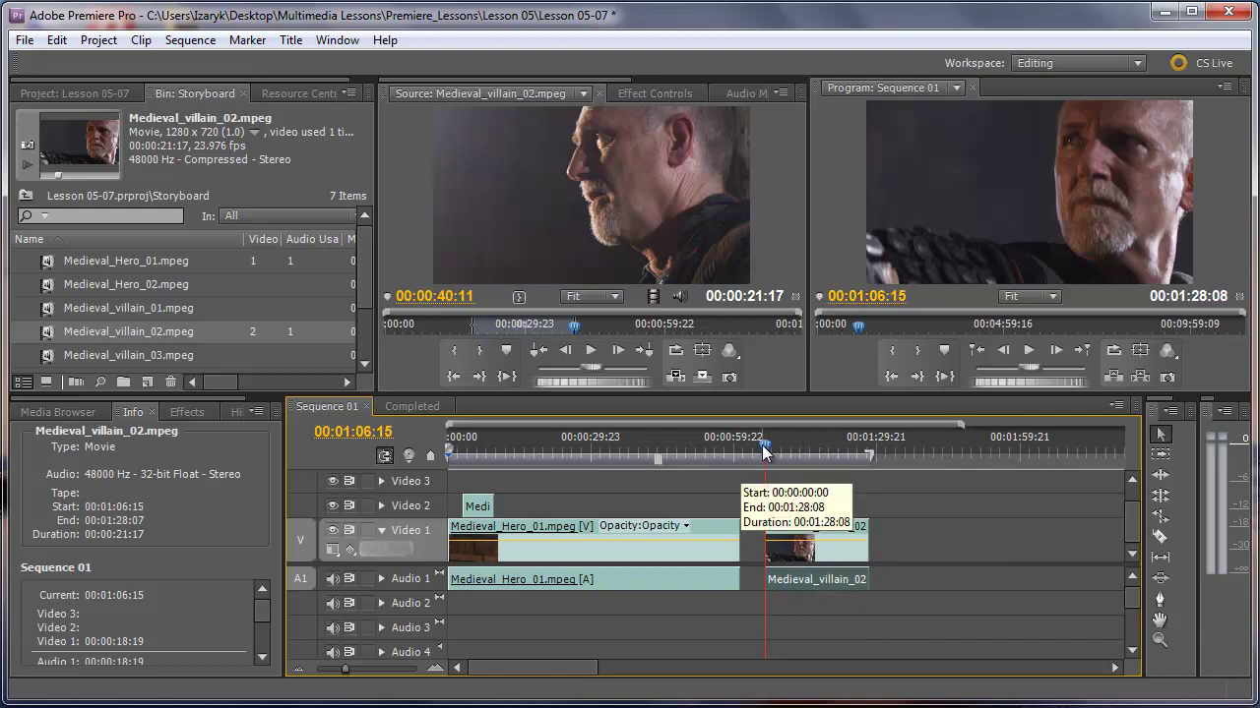
Step: Play the hero footage in Sequence 01 from 00:00:23:17 to about 00:00:29:21
left_click_drag(765, 451, 561, 456)
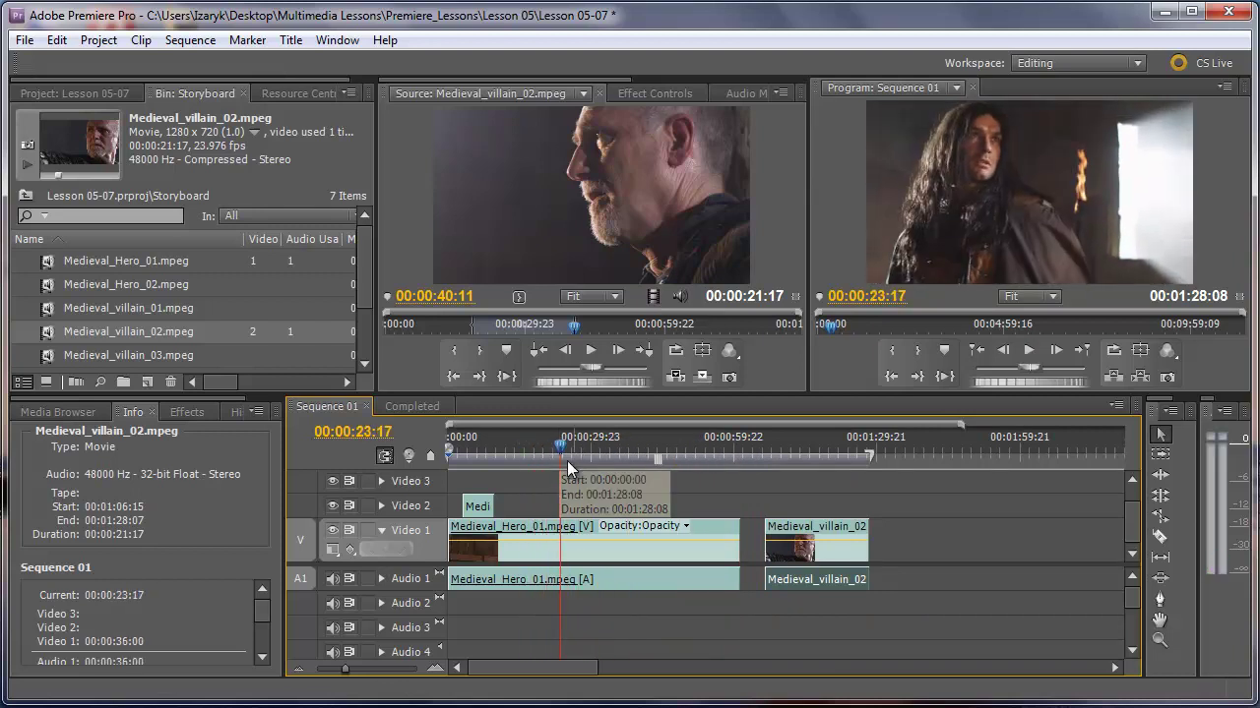
key("space")
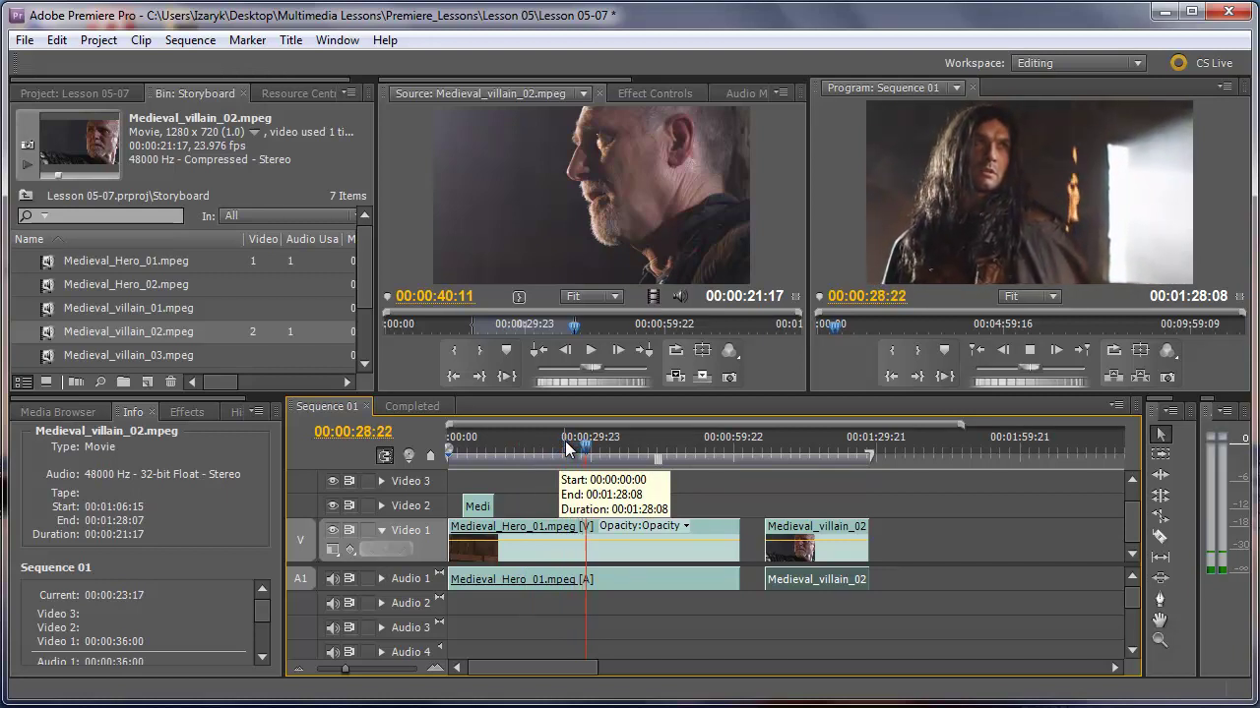
key("space")
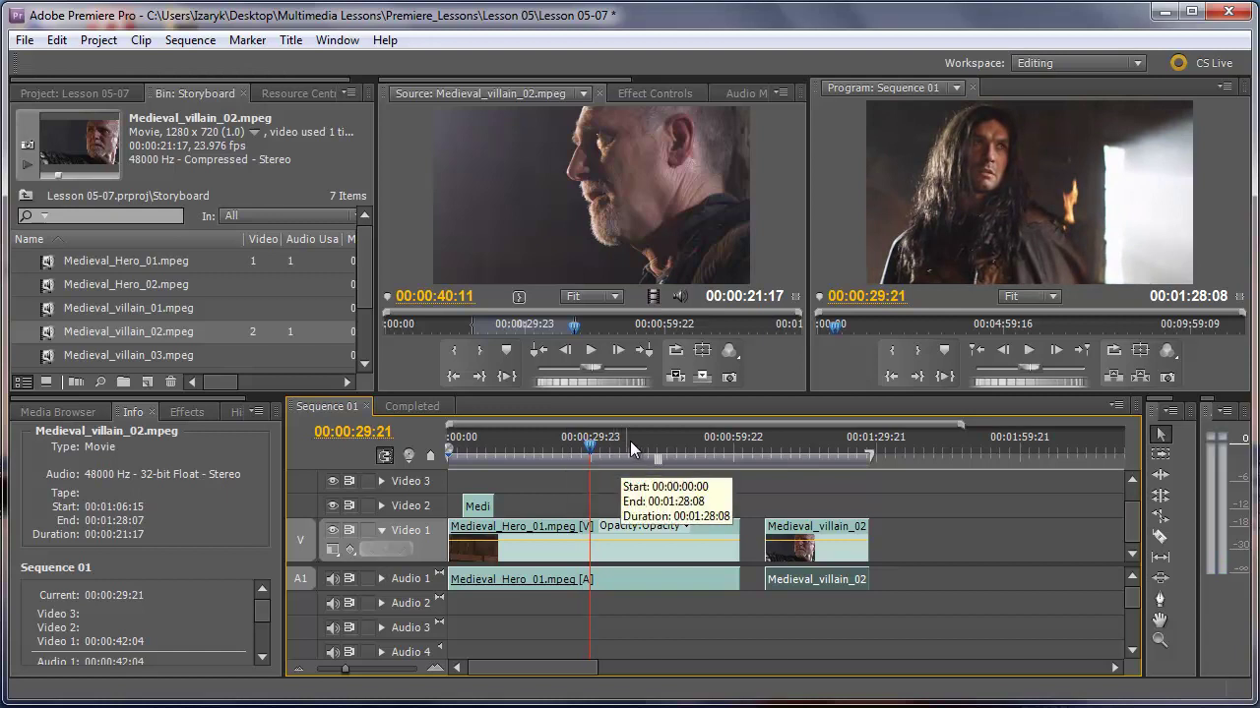
Step: Review the earlier hero footage and park the playhead frame-accurately at 00:00:17:05 as the cut point
left_click(505, 446)
key("space")
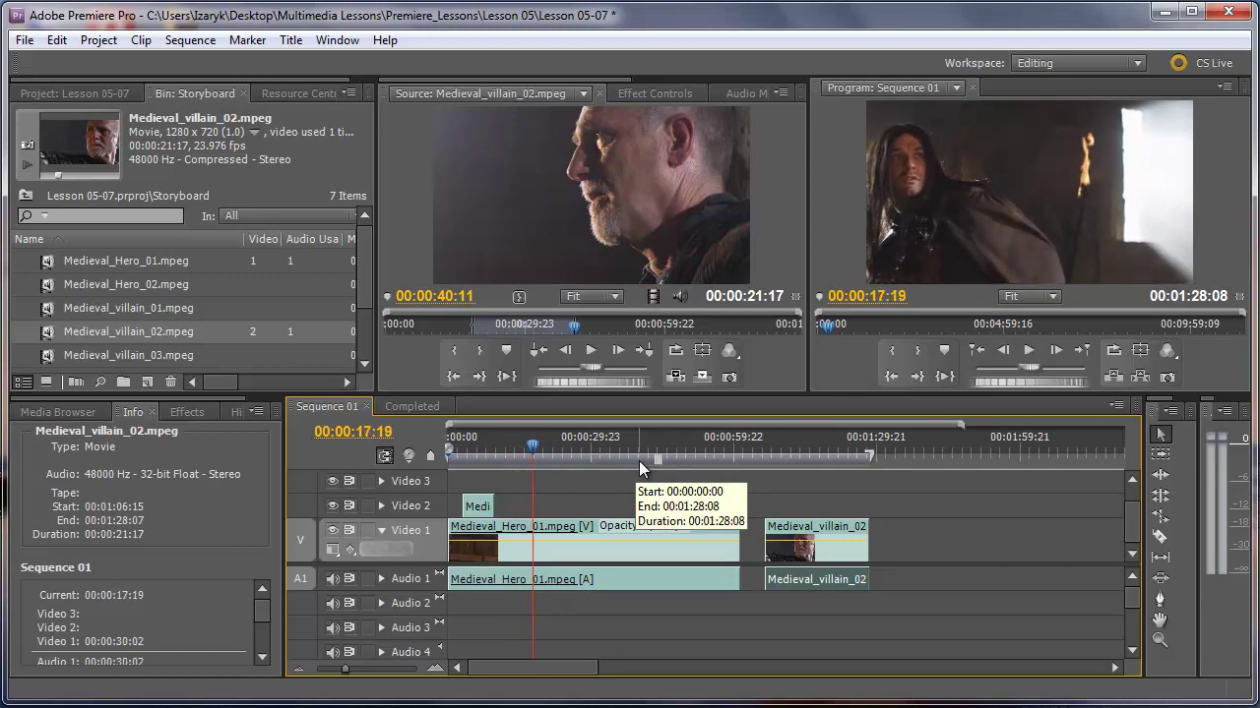
key("Left")
key("Left")
key("Left")
key("Left")
key("Left")
key("Left")
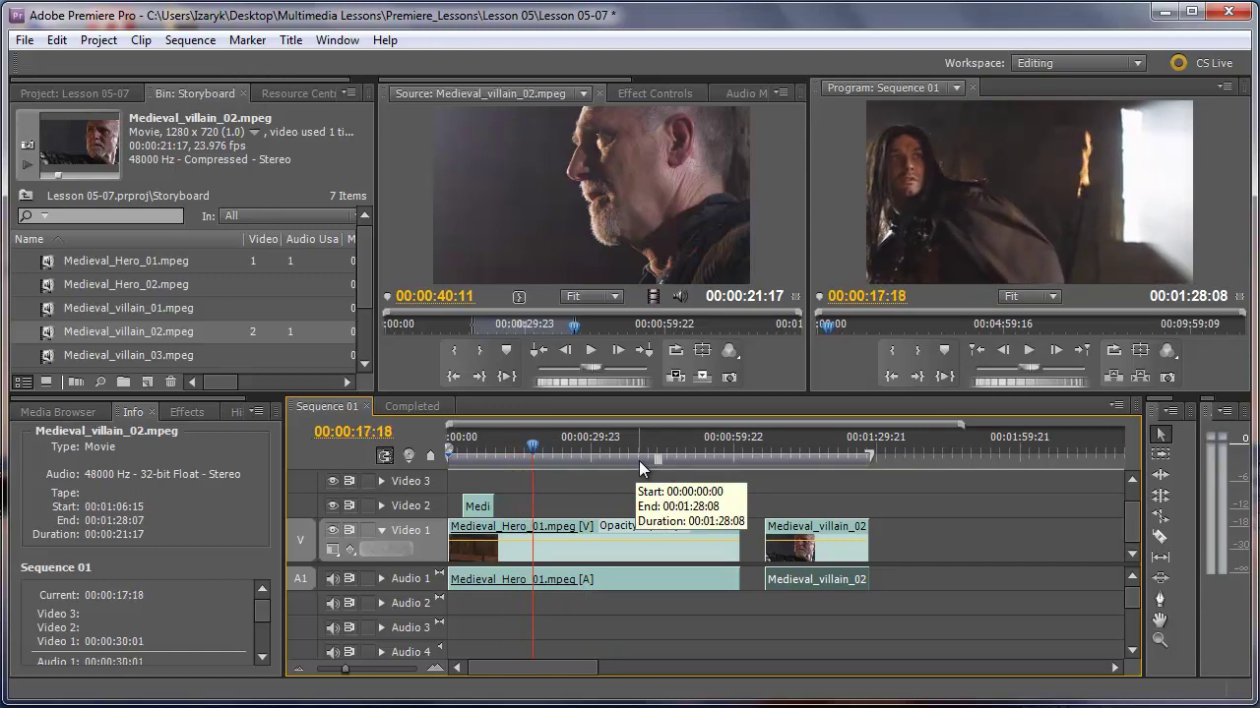
key("Left")
key("Left")
key("Left")
key("Left")
key("Left")
key("Left")
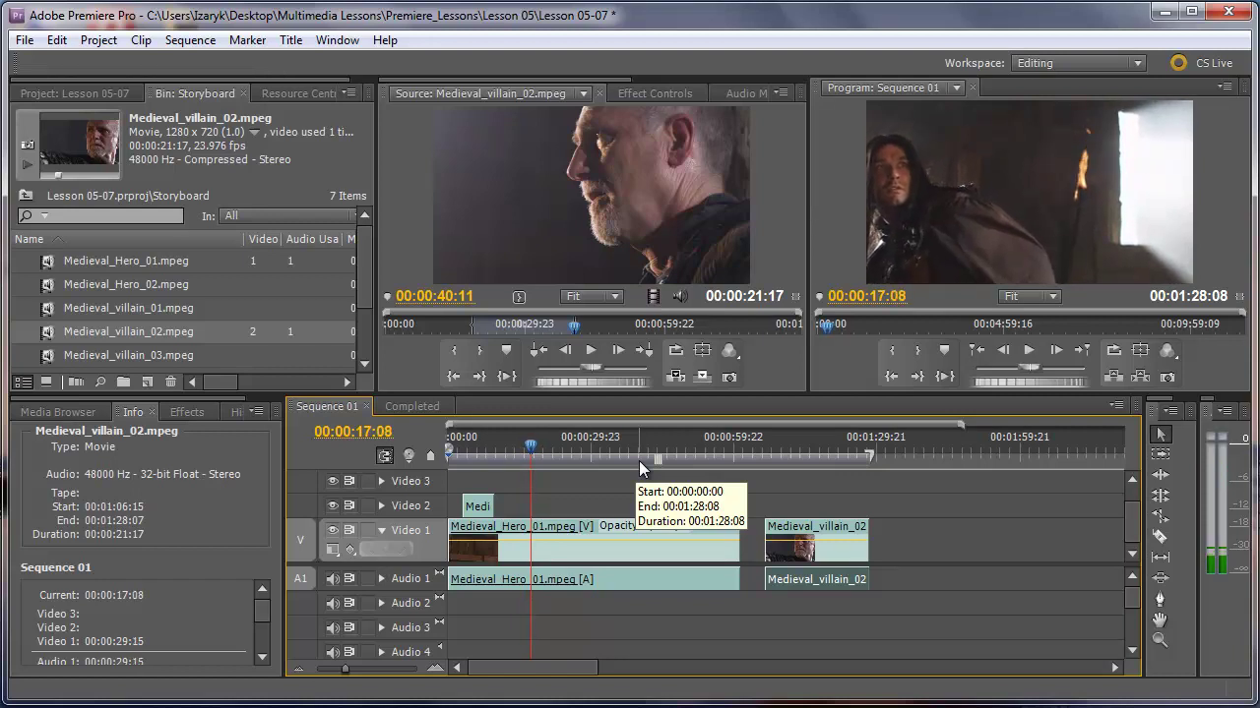
key("Left")
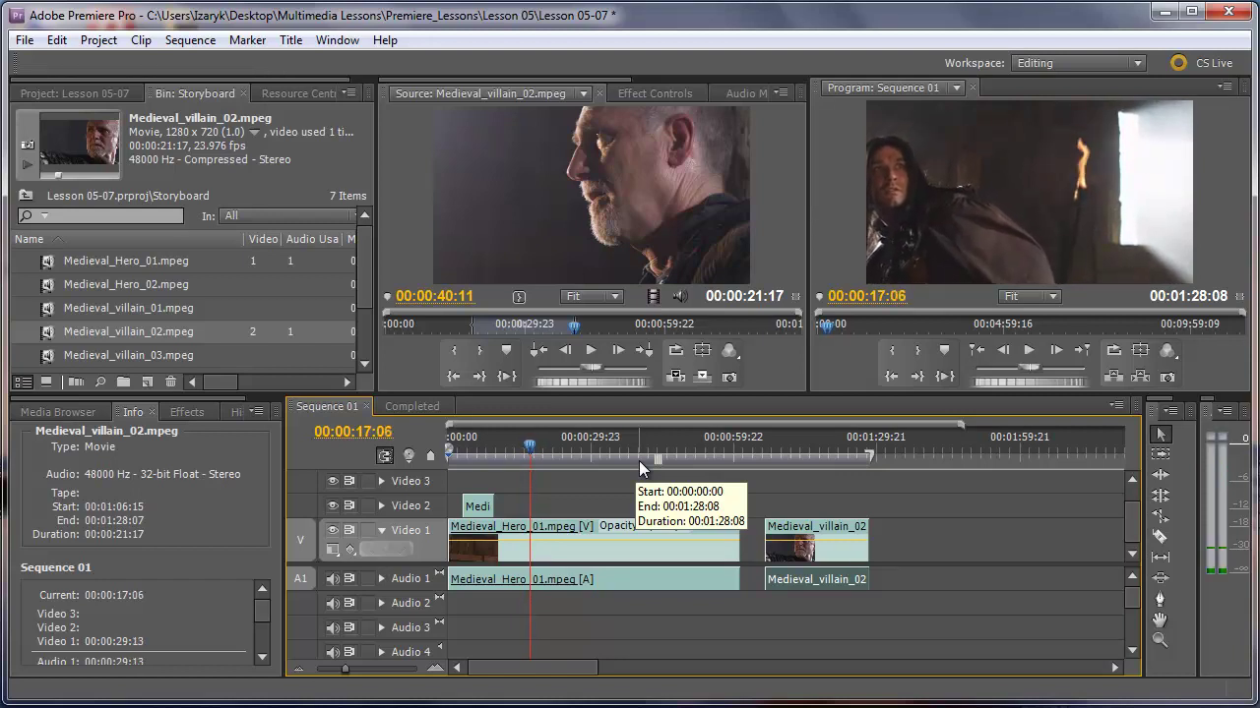
key("Left")
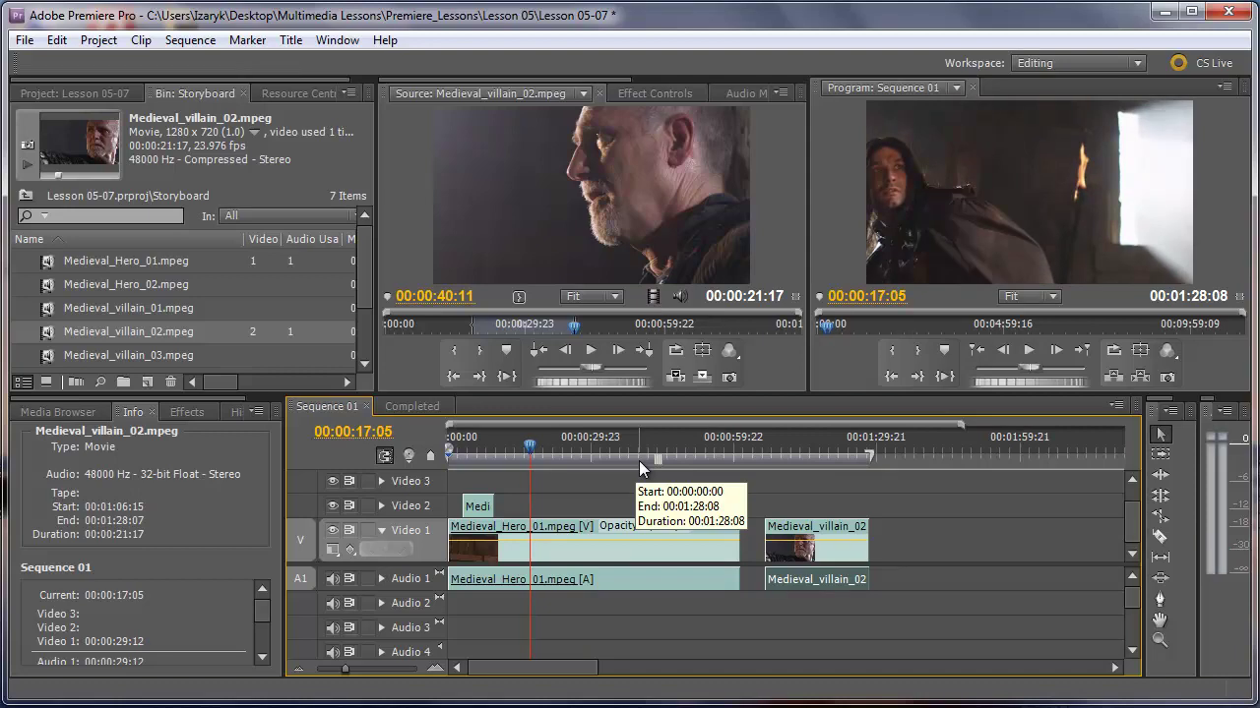
Step: Unlink the video and audio of the Medieval_Hero_01.mpeg clip on Video 1 and Audio 1
left_click(562, 544)
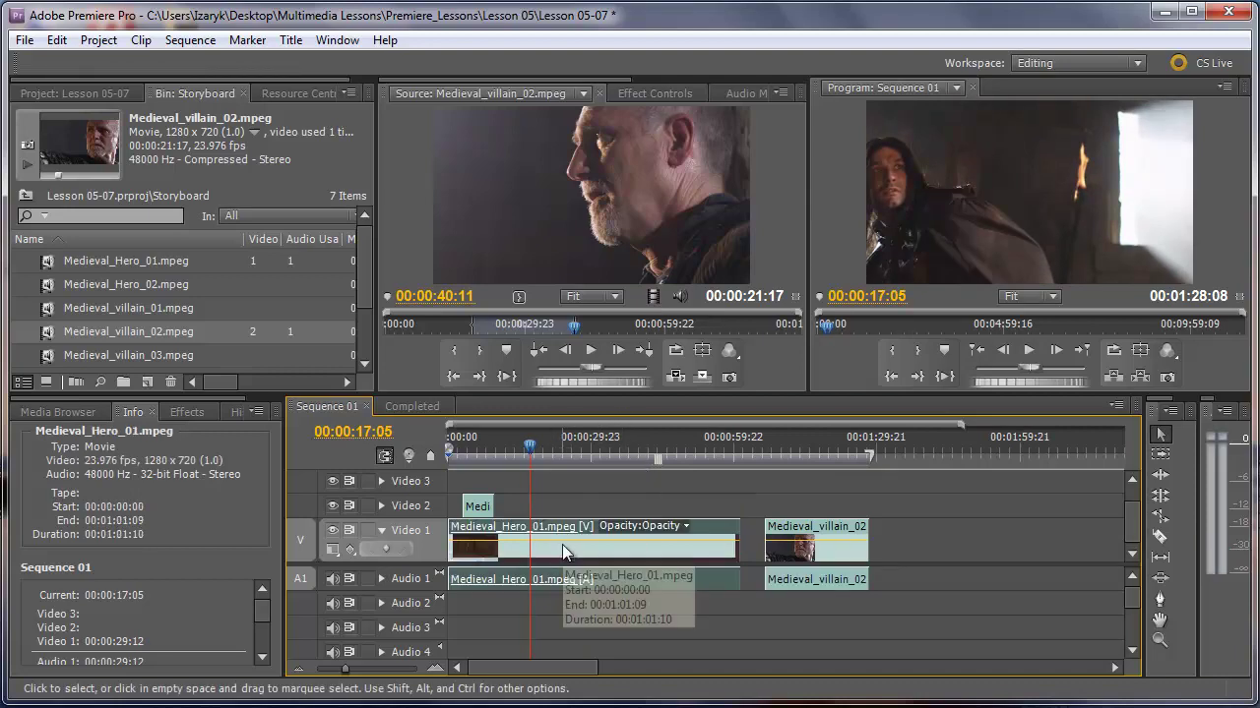
right_click(561, 546)
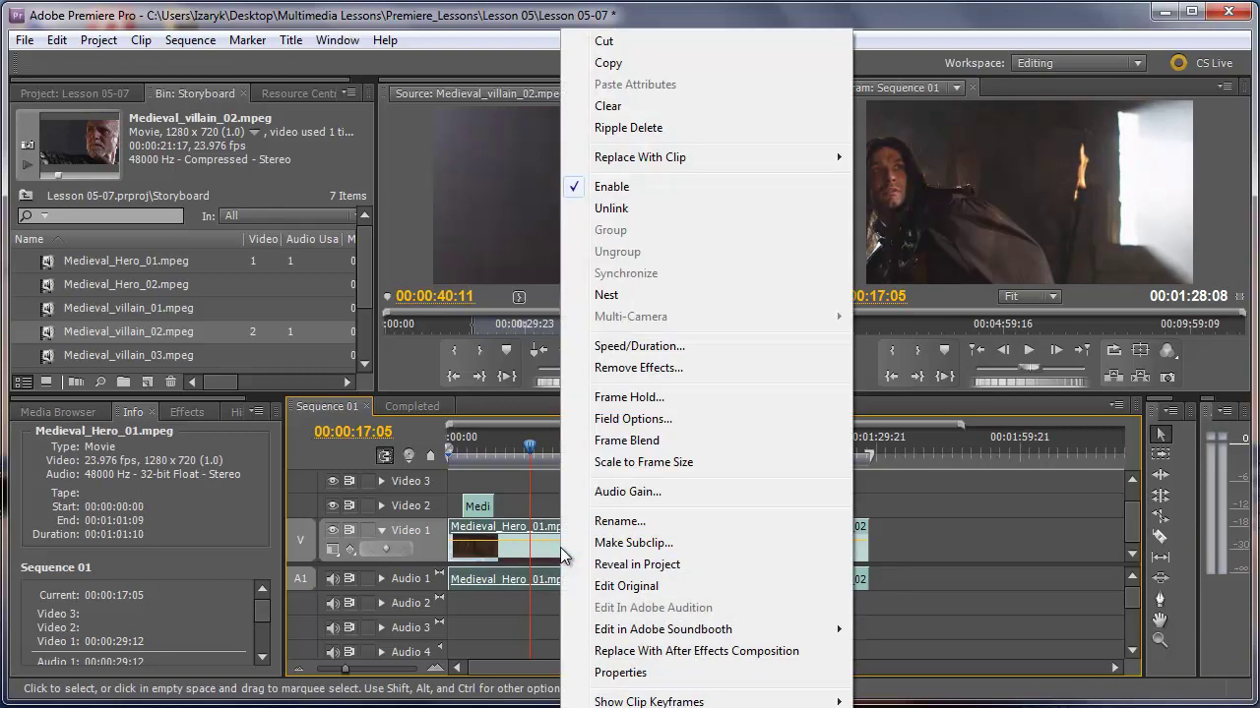
left_click(618, 209)
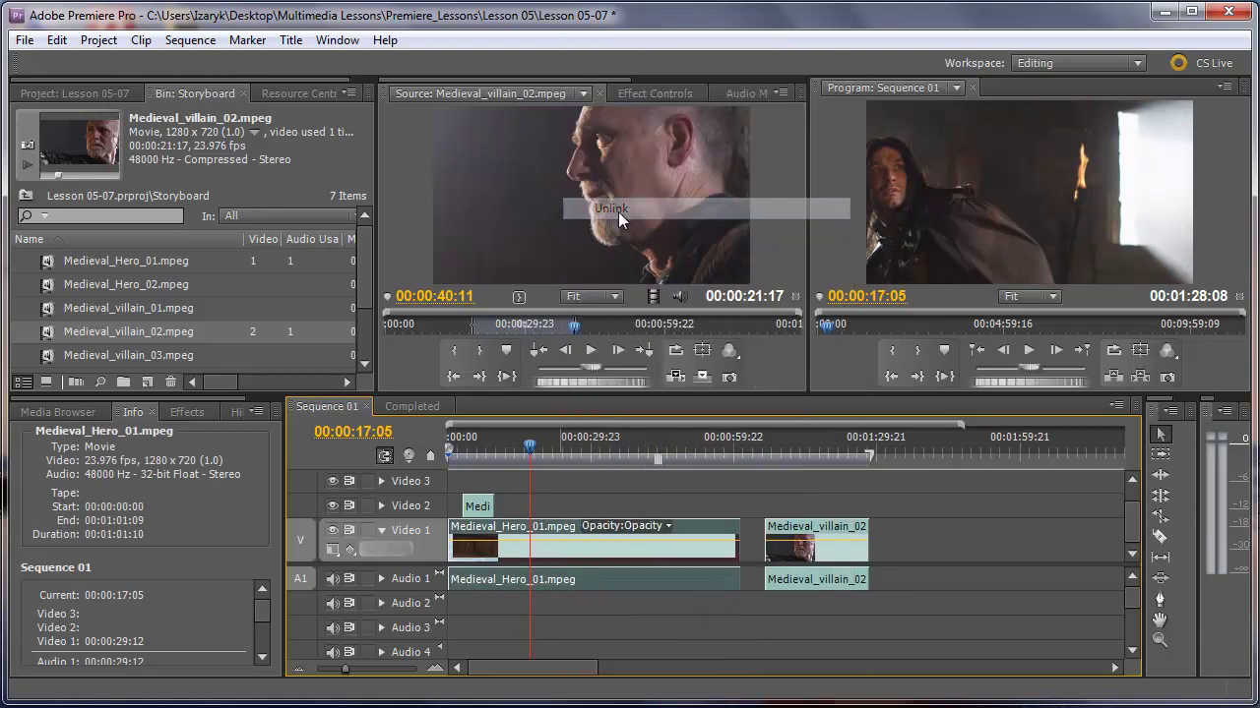
left_click(697, 480)
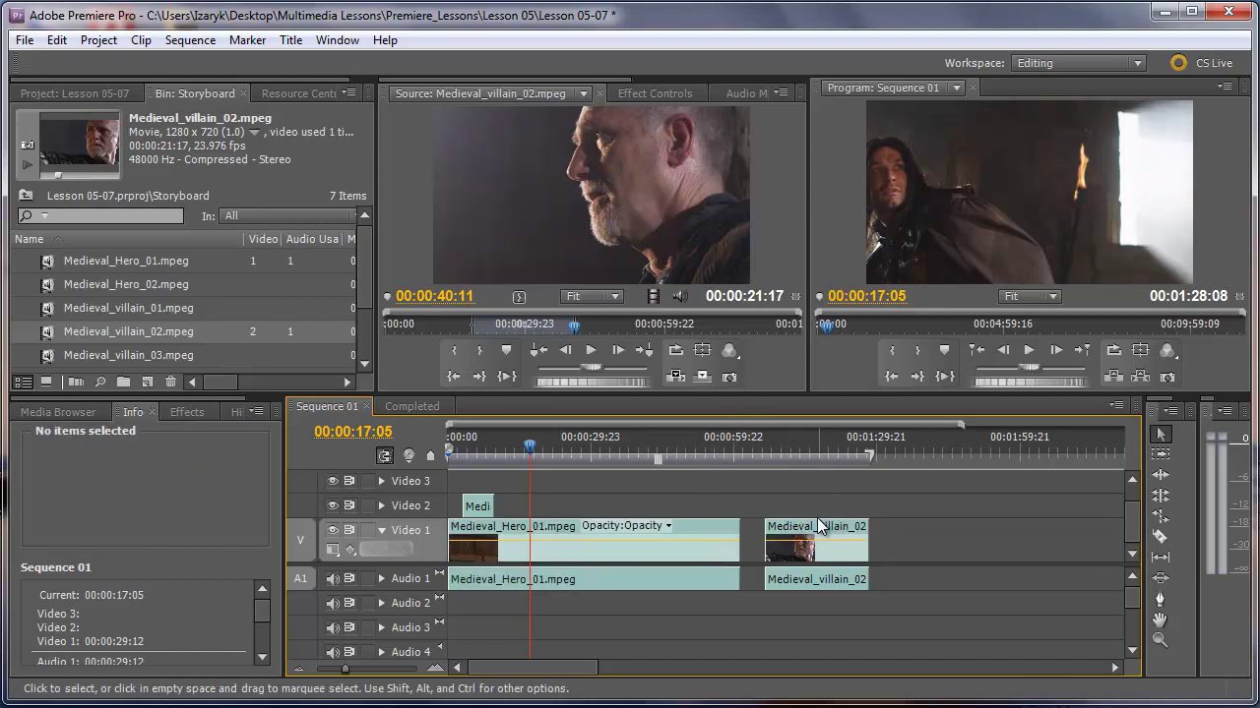
Step: Move the unlinked villain video to Video 2 and its audio to Audio 2, both starting at 00:00:17:05
left_click_drag(805, 528, 565, 514)
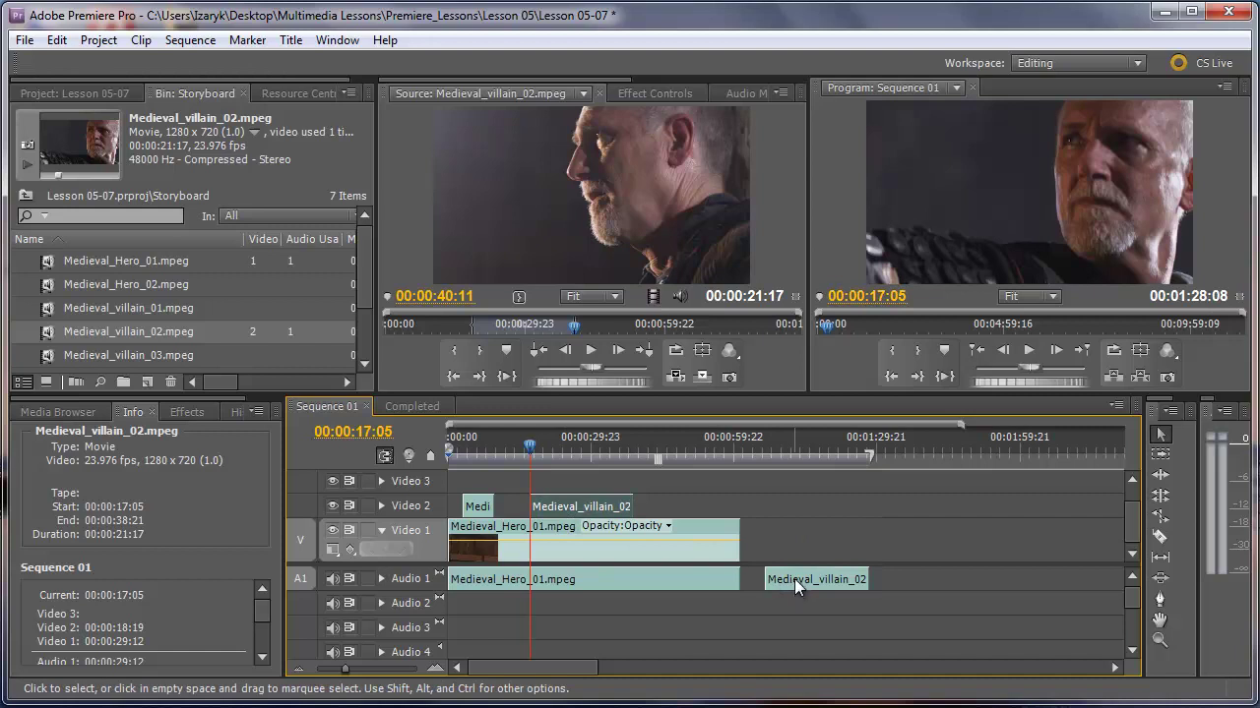
left_click_drag(794, 579, 558, 613)
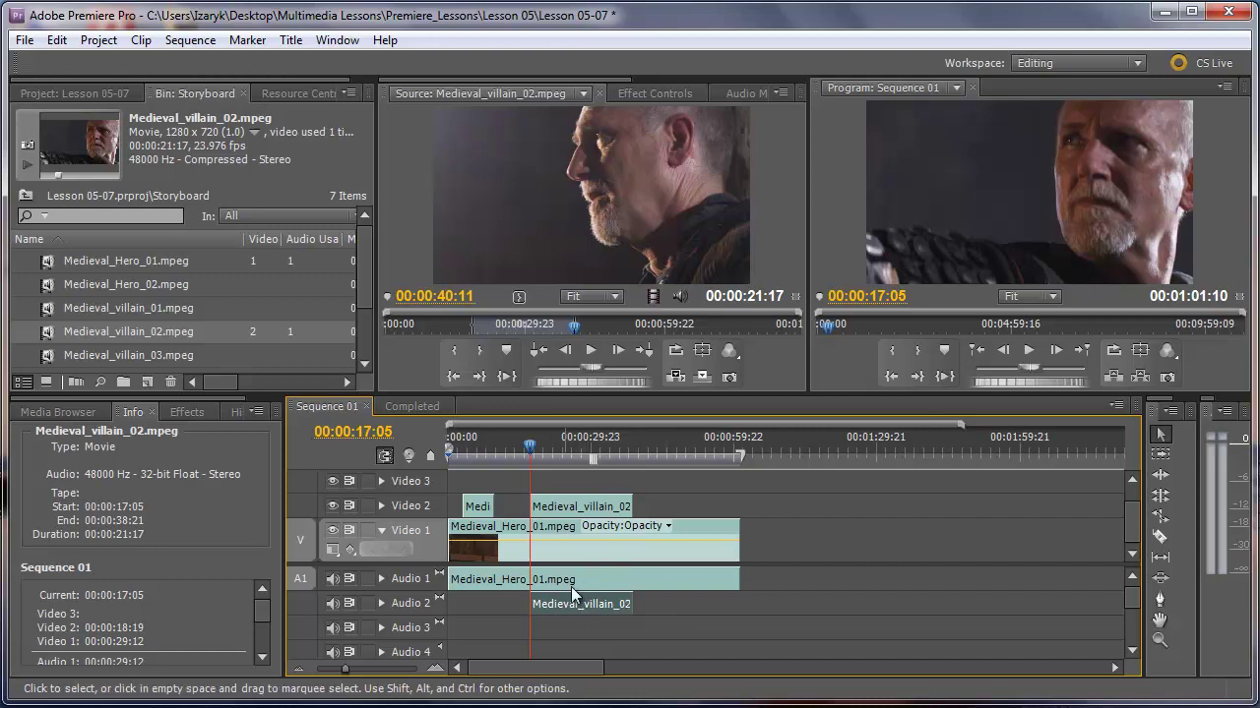
Step: Split the hero audio on Audio 1 at 00:00:17:05 with the Razor tool and return to the Selection tool
left_click(694, 581)
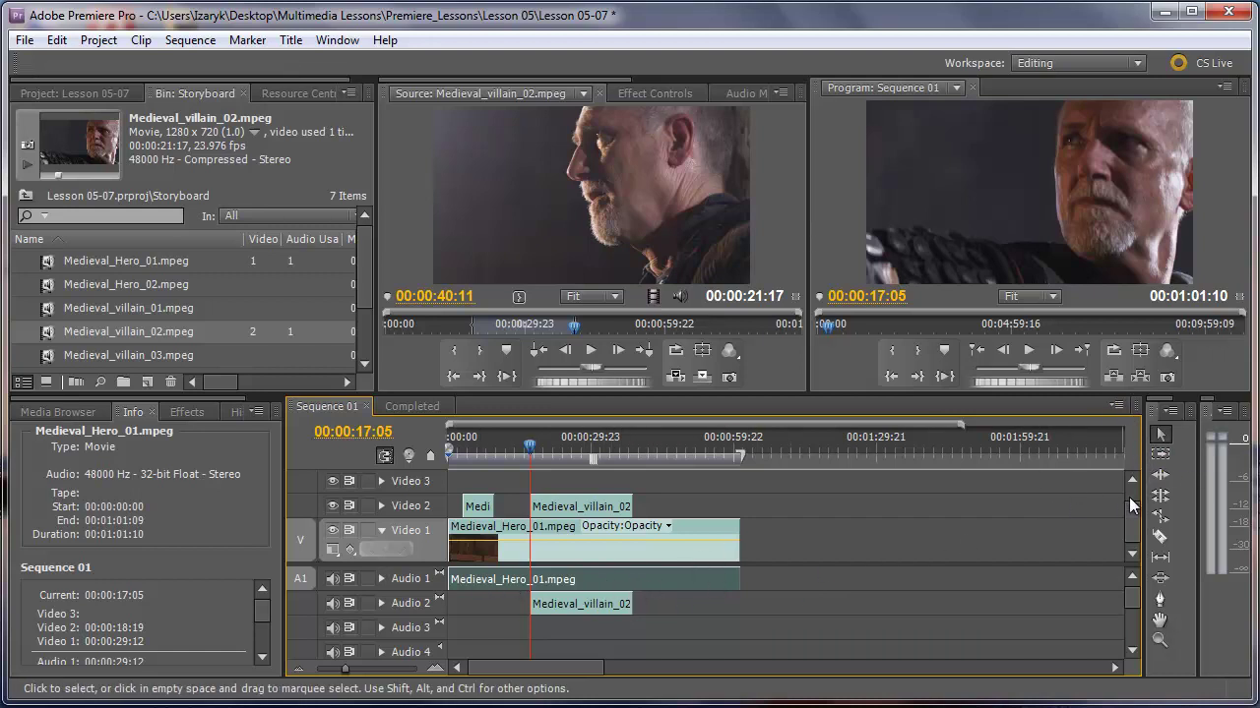
left_click(1161, 539)
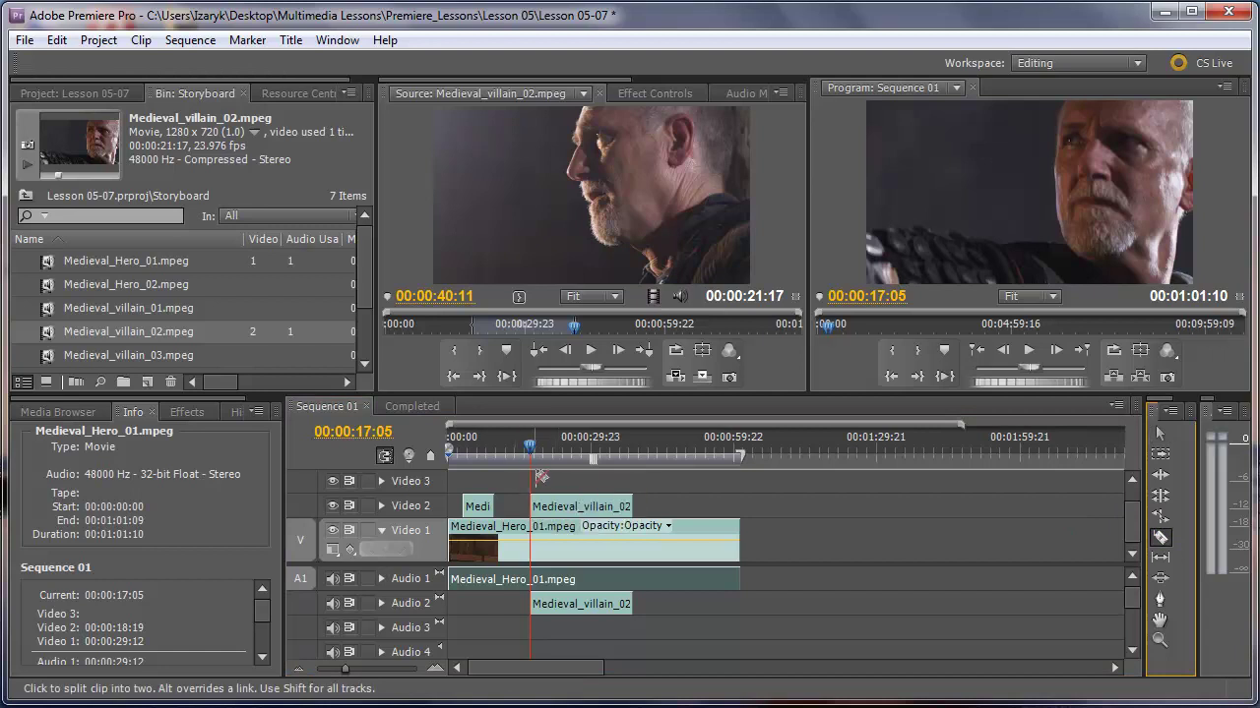
left_click(533, 580)
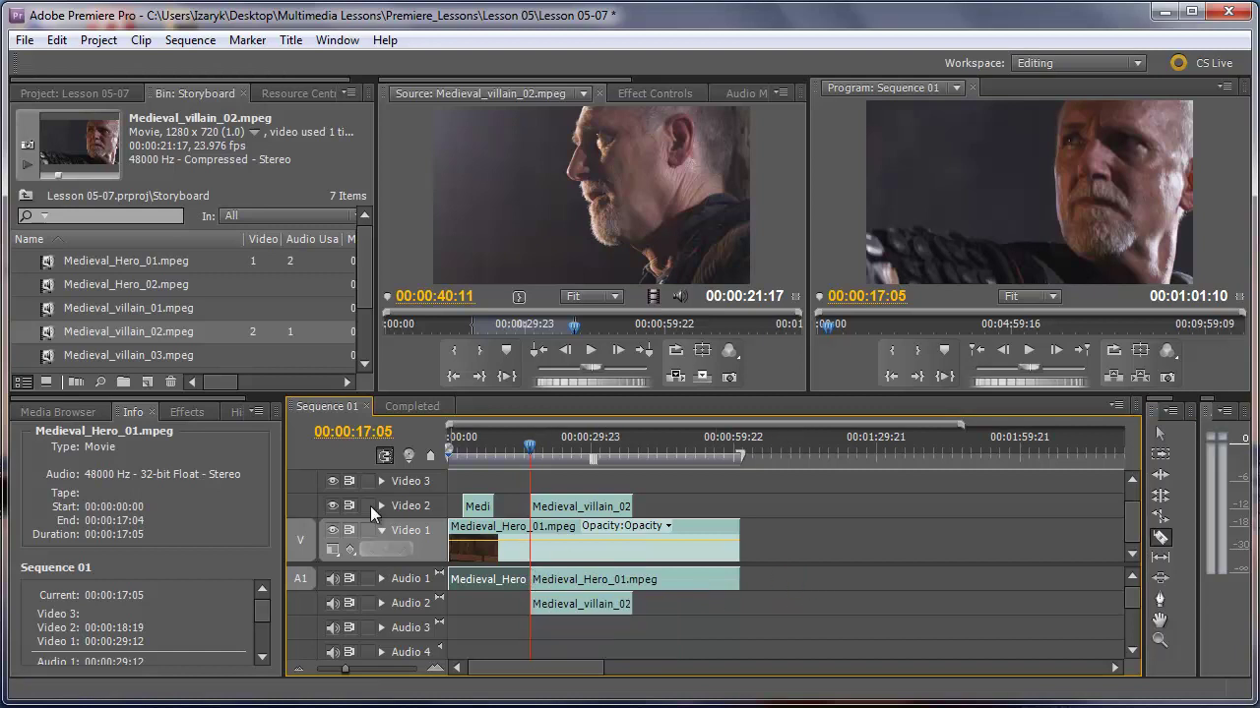
left_click(1160, 434)
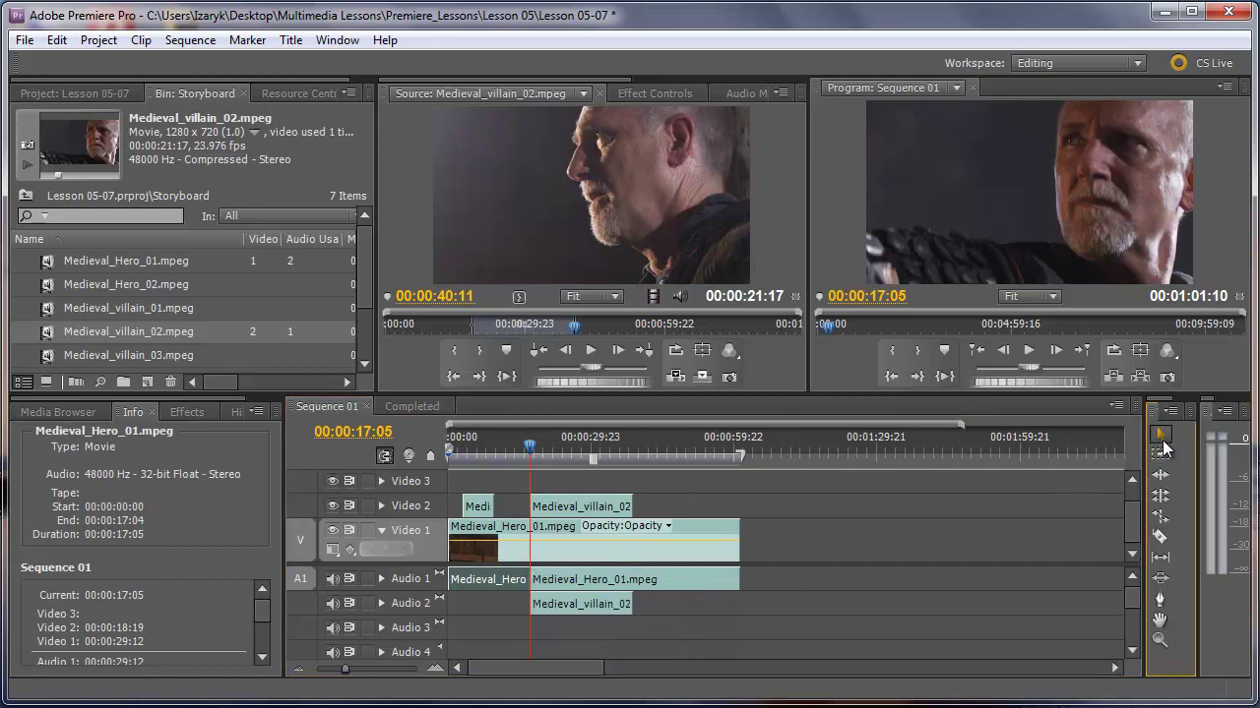
left_click(814, 589)
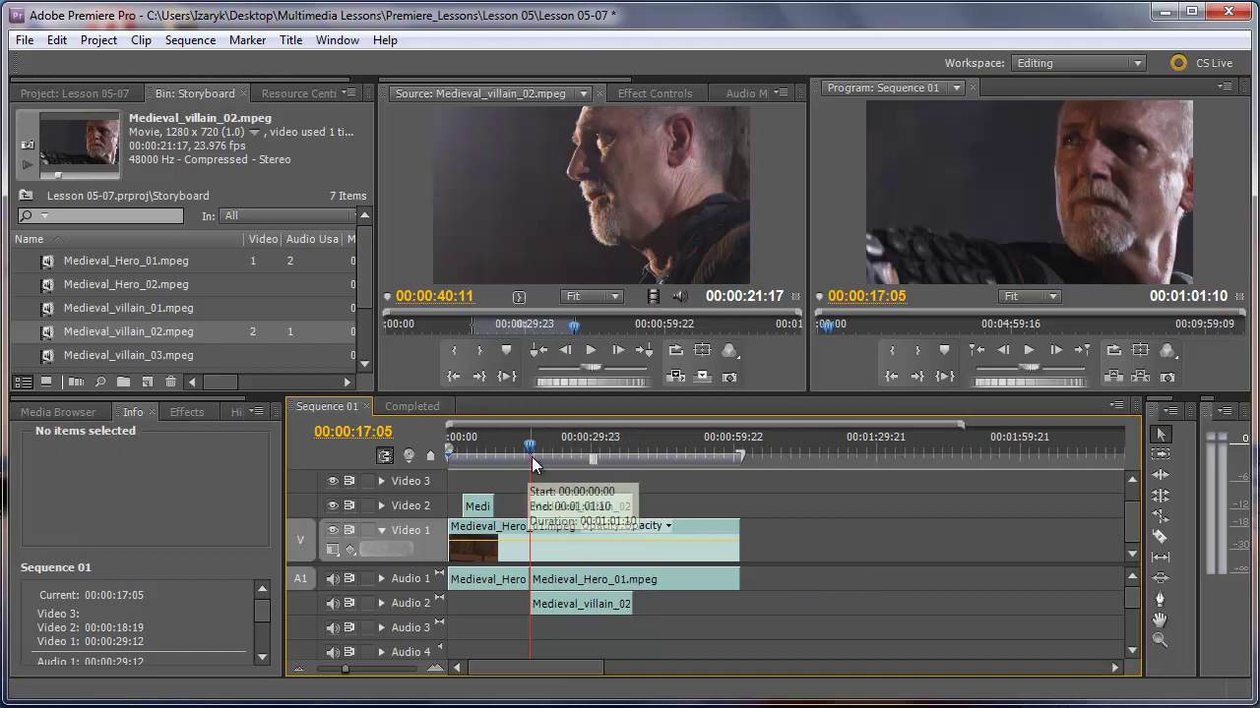
Step: Play Sequence 01 from 00:00:14:16 across the cut into the second villain clip
left_click_drag(530, 456, 519, 458)
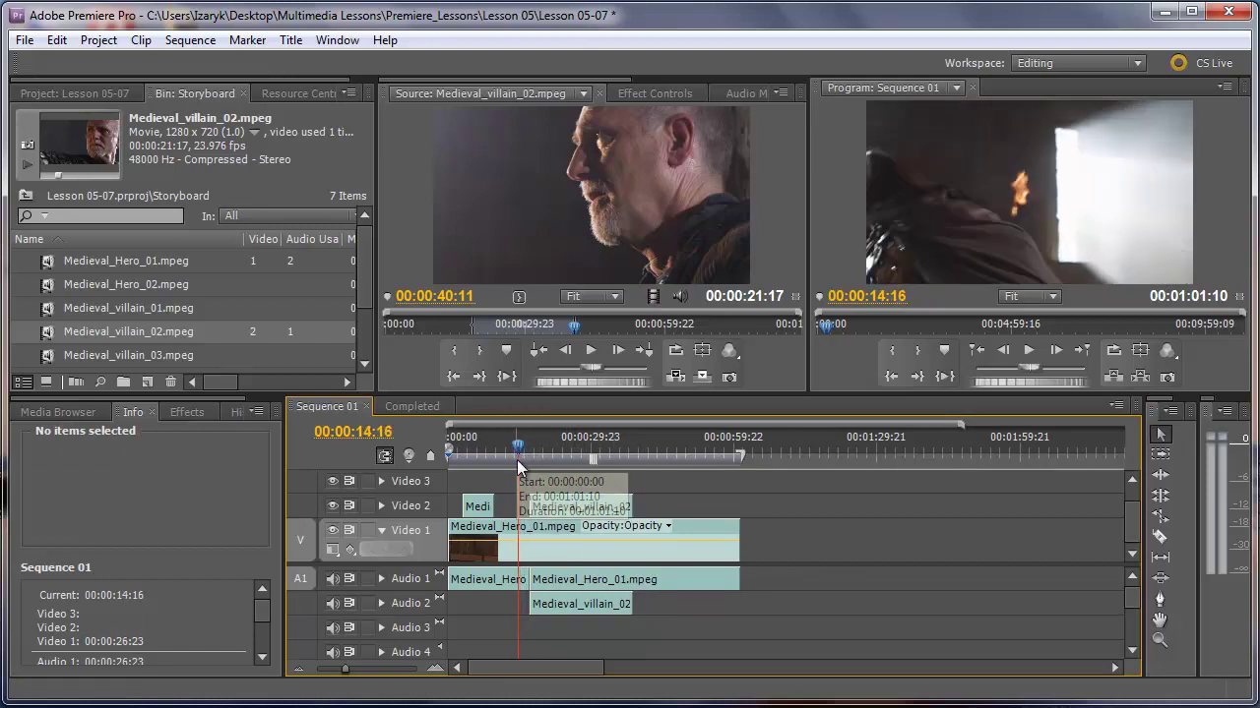
key("space")
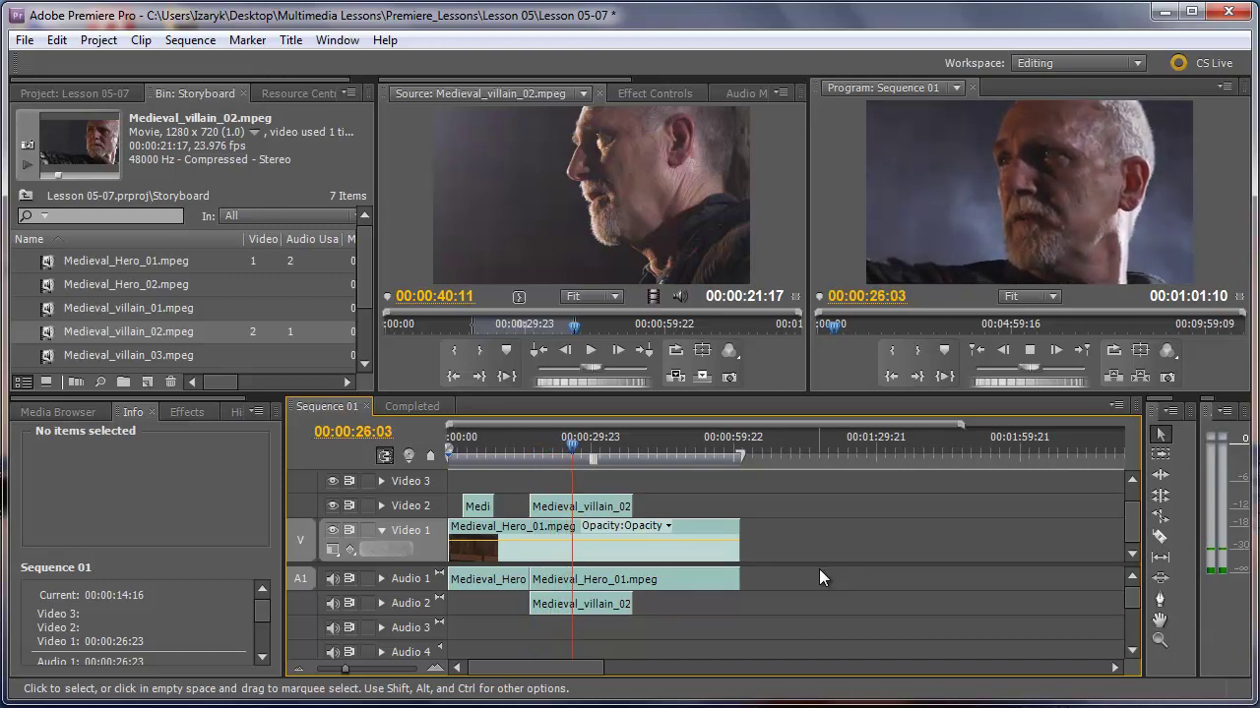
key("space")
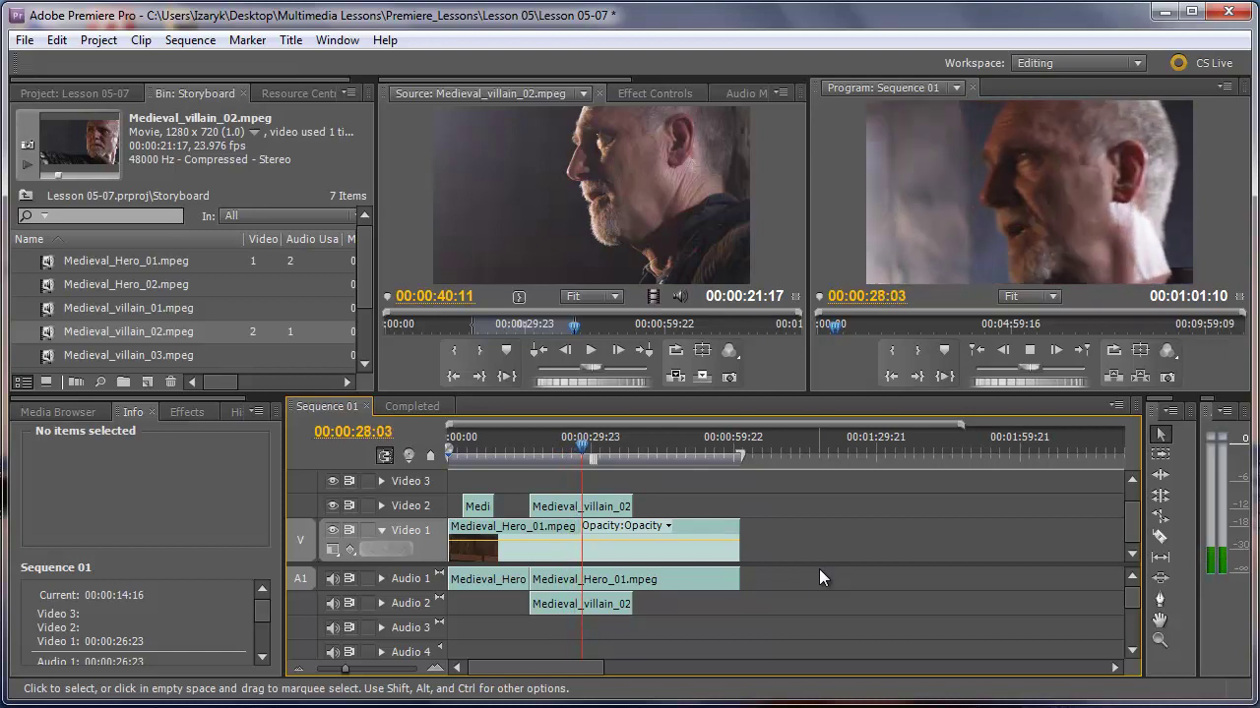
Step: Delete the hero audio segment after 00:00:17:05 on Audio 1 and move the playhead to 00:00:13:15
left_click(659, 578)
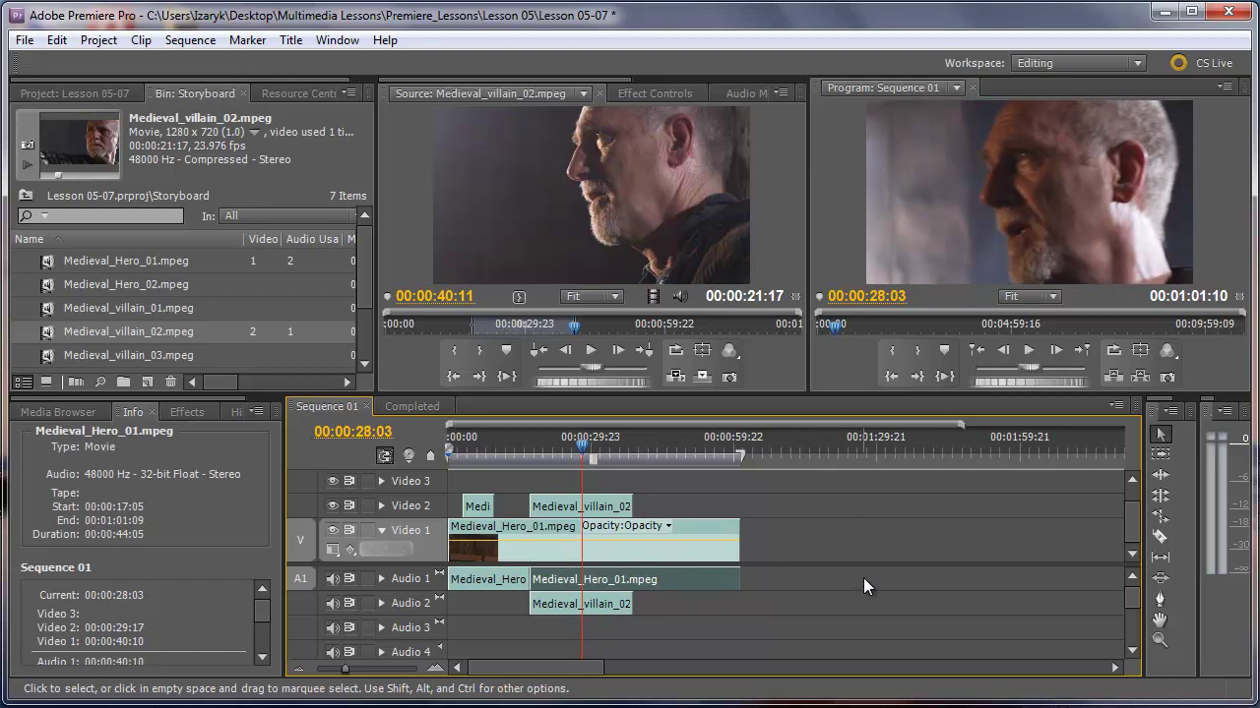
key("Delete")
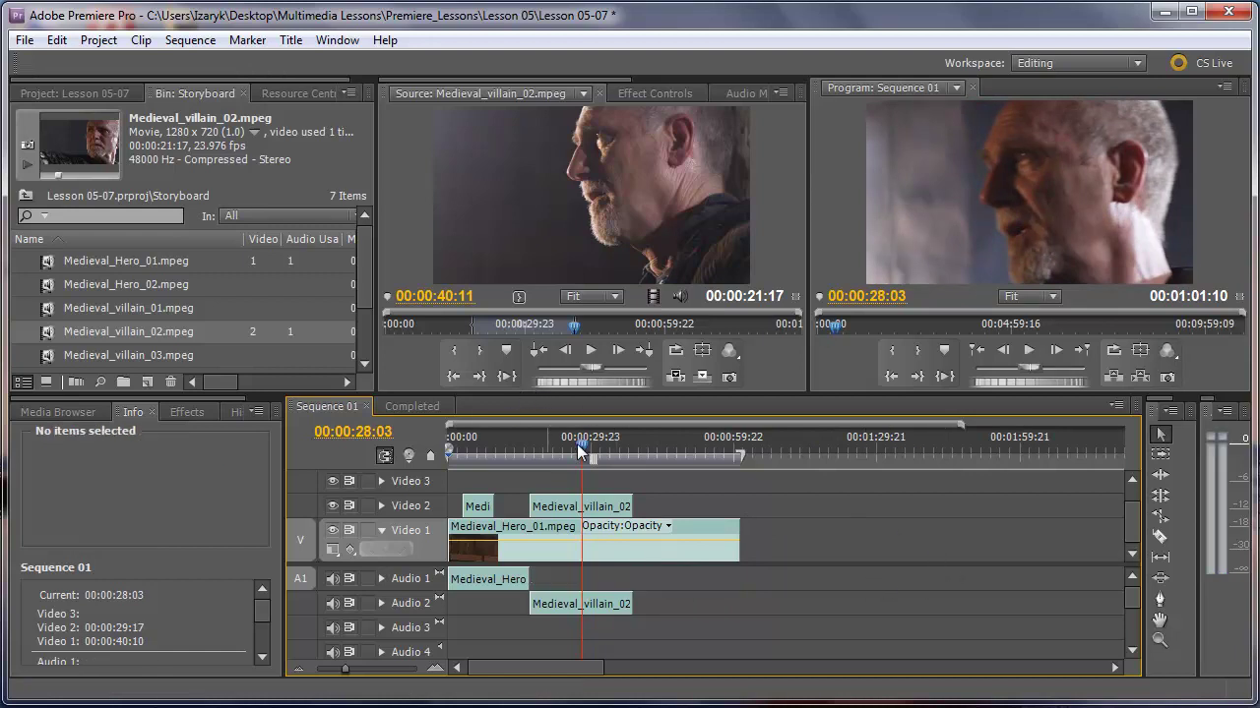
left_click_drag(582, 453, 513, 453)
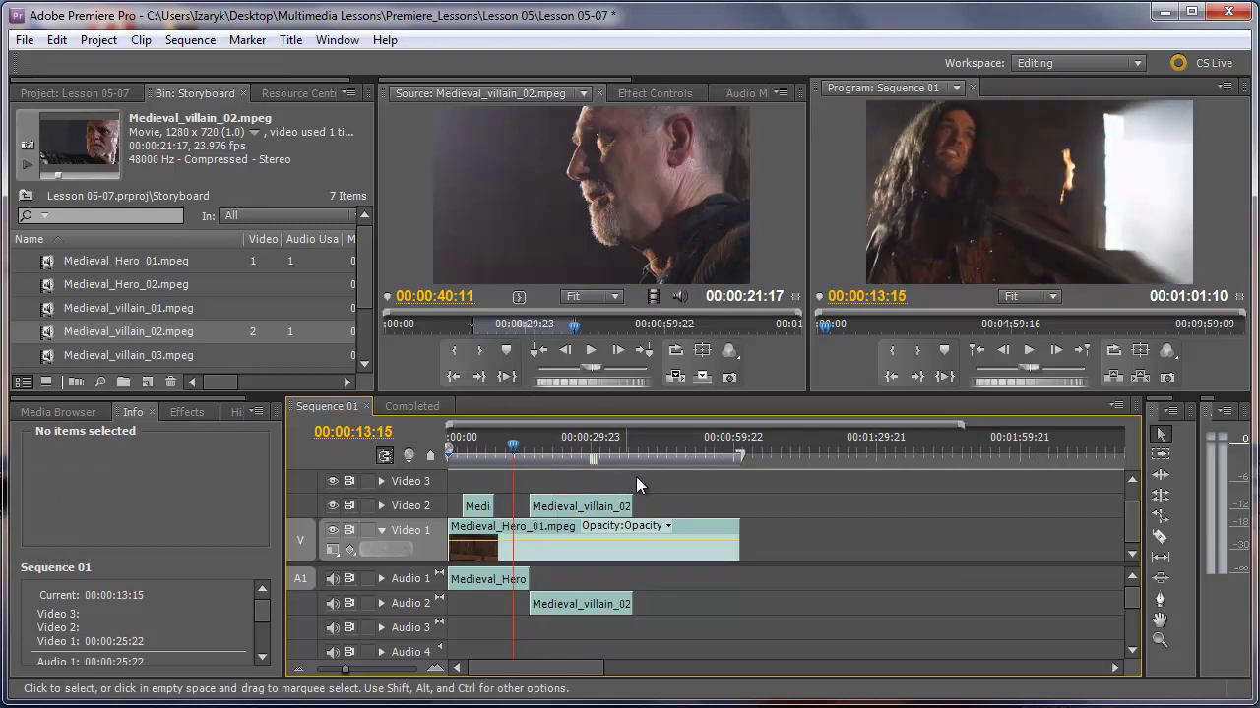
Step: Play the sequence from 00:00:13:15 across the villain cut and move the villain audio from Audio 2 to Audio 1 at 00:00:17:05
key("space")
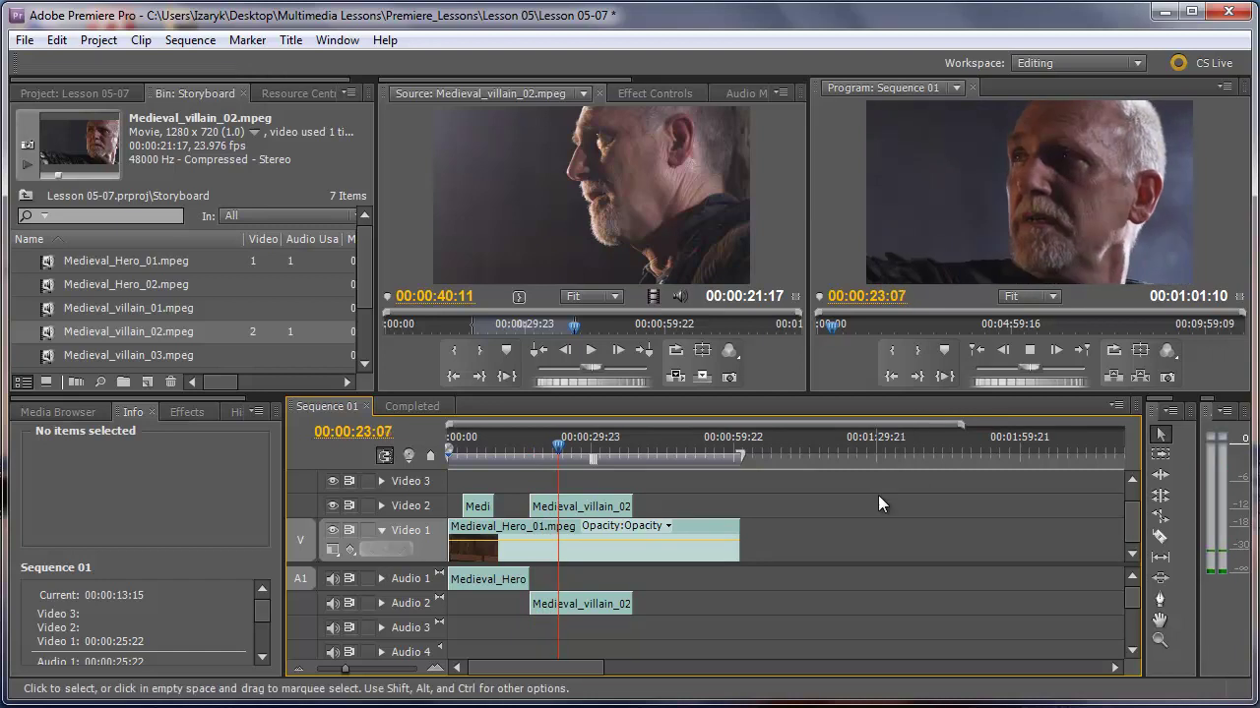
key("space")
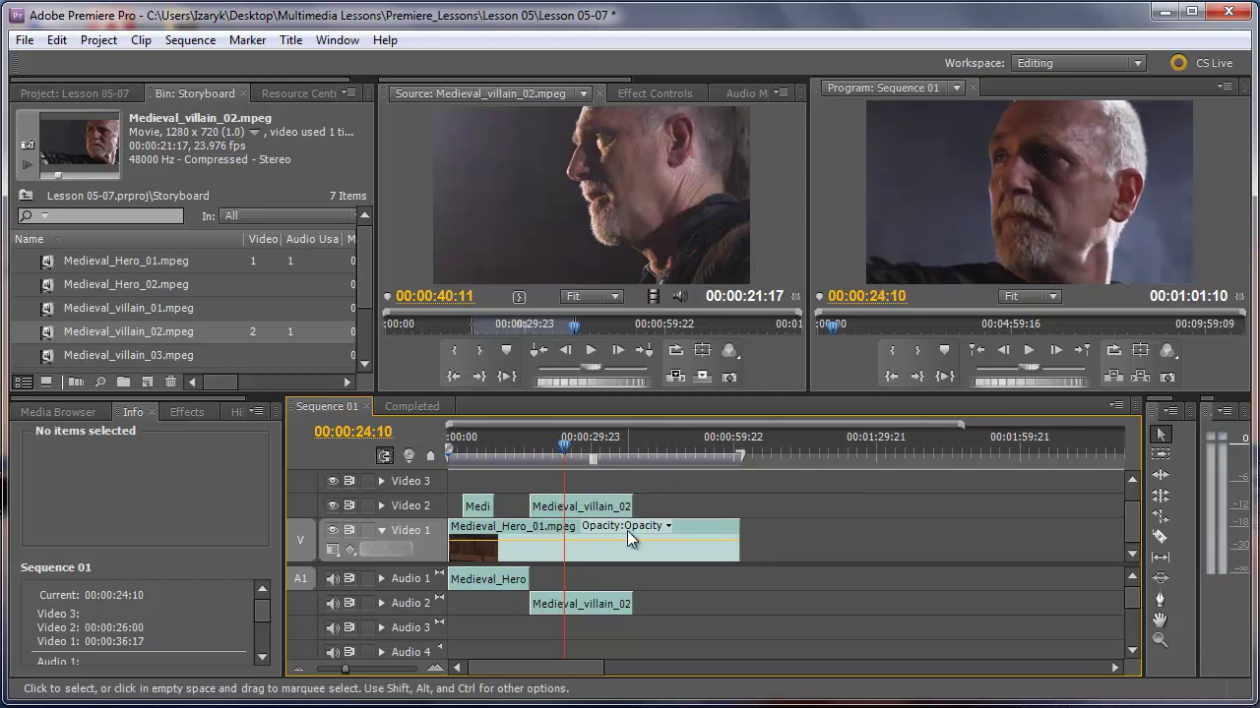
left_click_drag(587, 601, 588, 577)
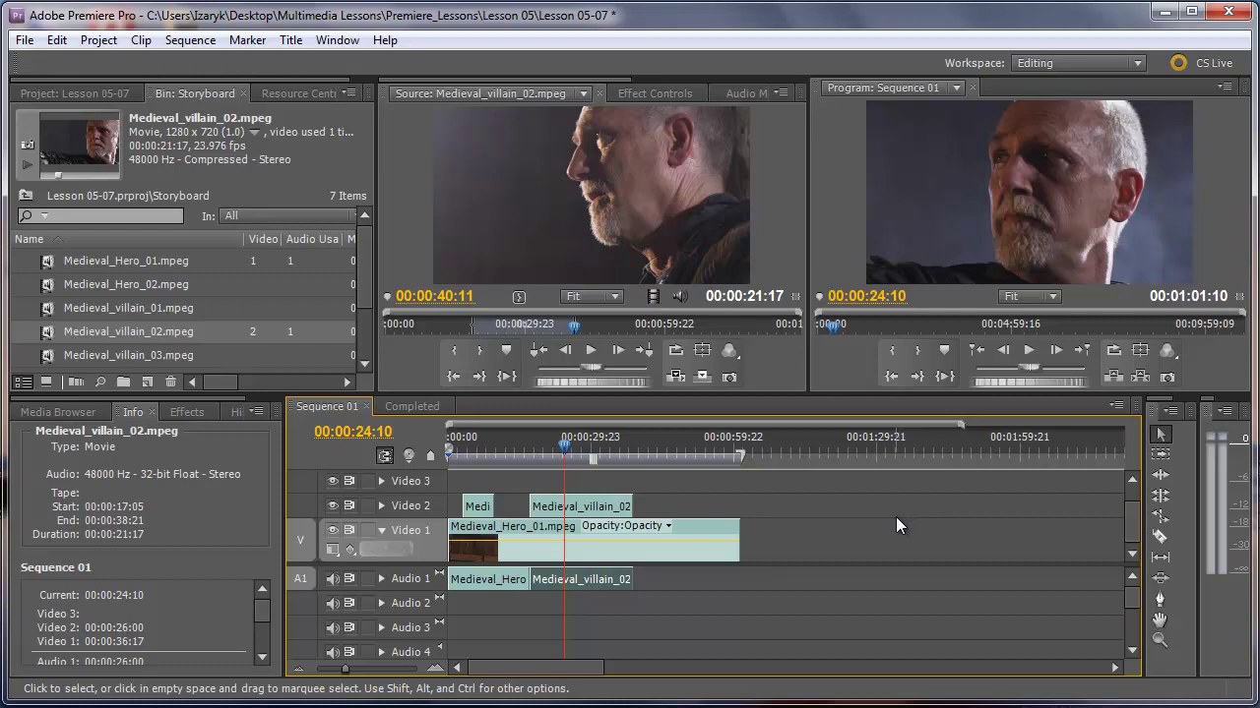
Step: Play the sequence from 00:00:21:21 to 00:00:30:20 to review the second villain shot with its audio
left_click_drag(565, 448, 552, 444)
key("space")
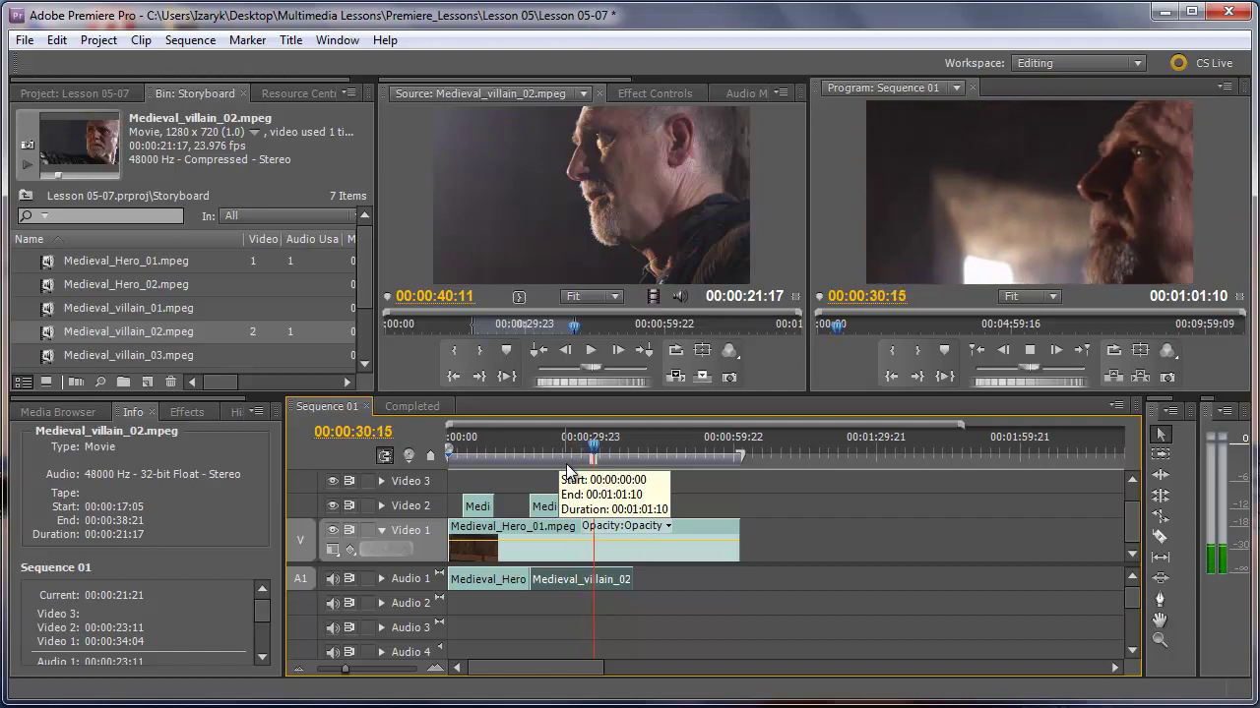
key("space")
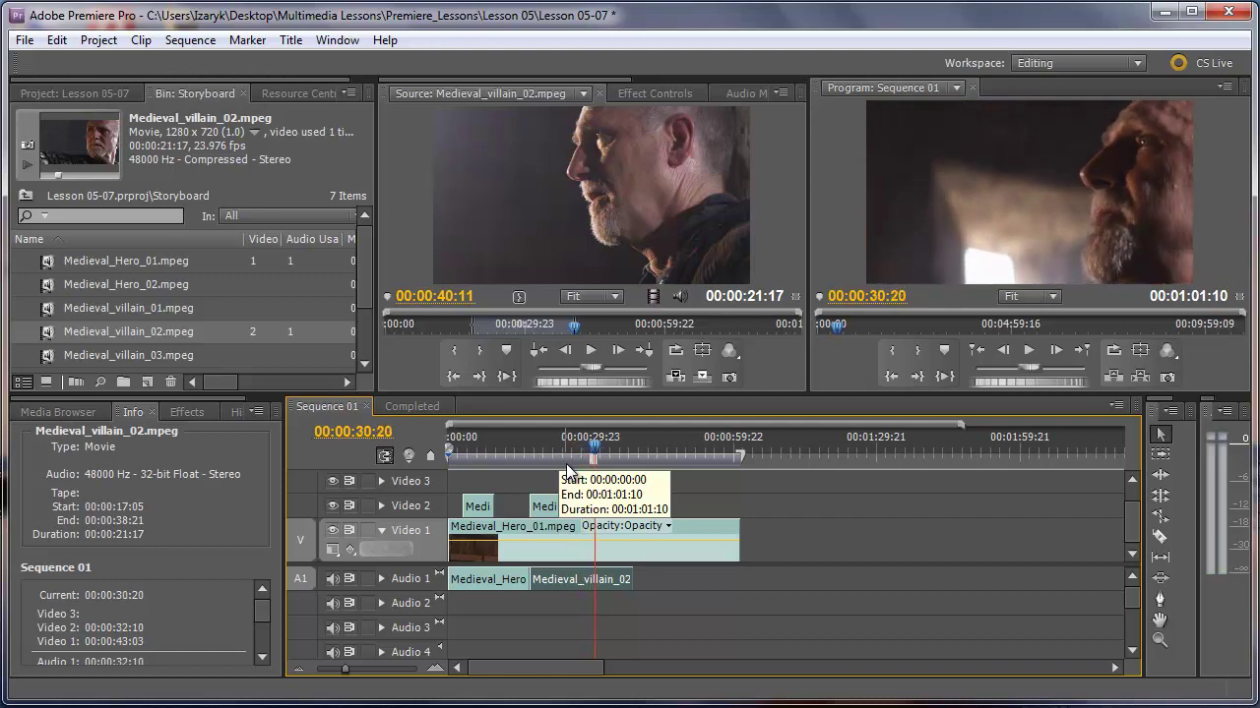
Step: Hide Video 2 and play the hero footage from 00:00:18:09 to 00:00:24:20 to look for a reaction shot
left_click(333, 506)
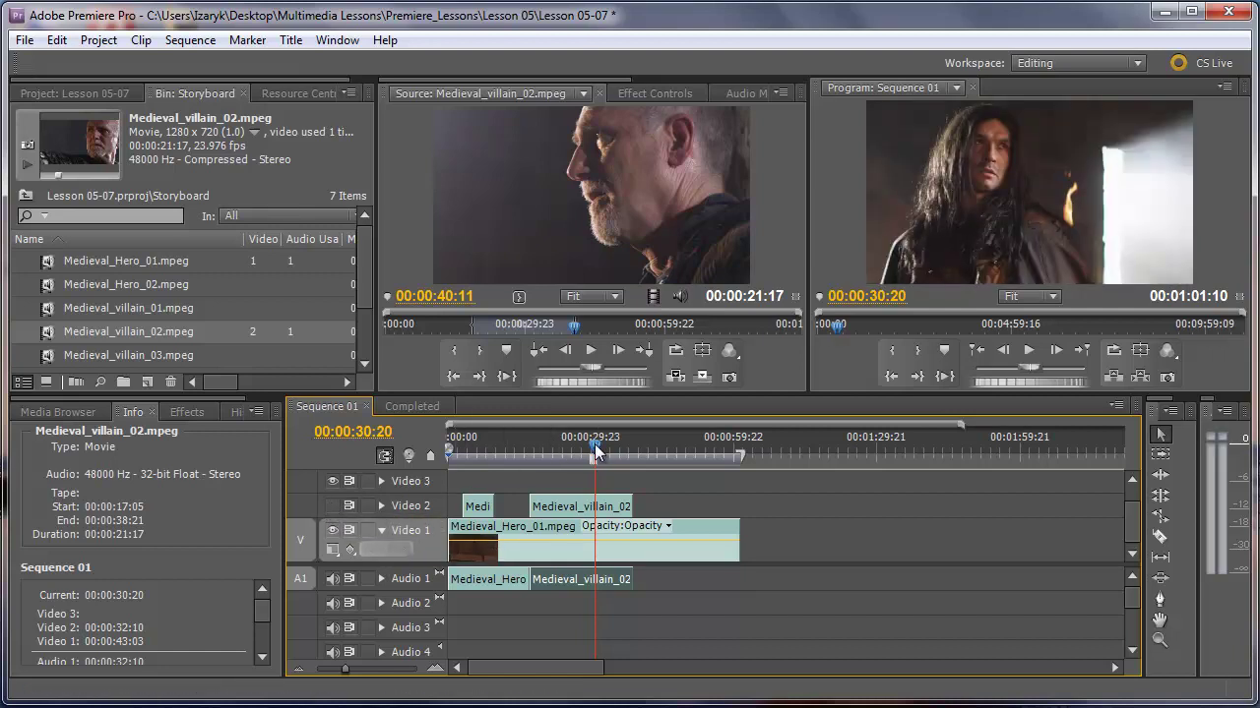
left_click_drag(595, 451, 535, 451)
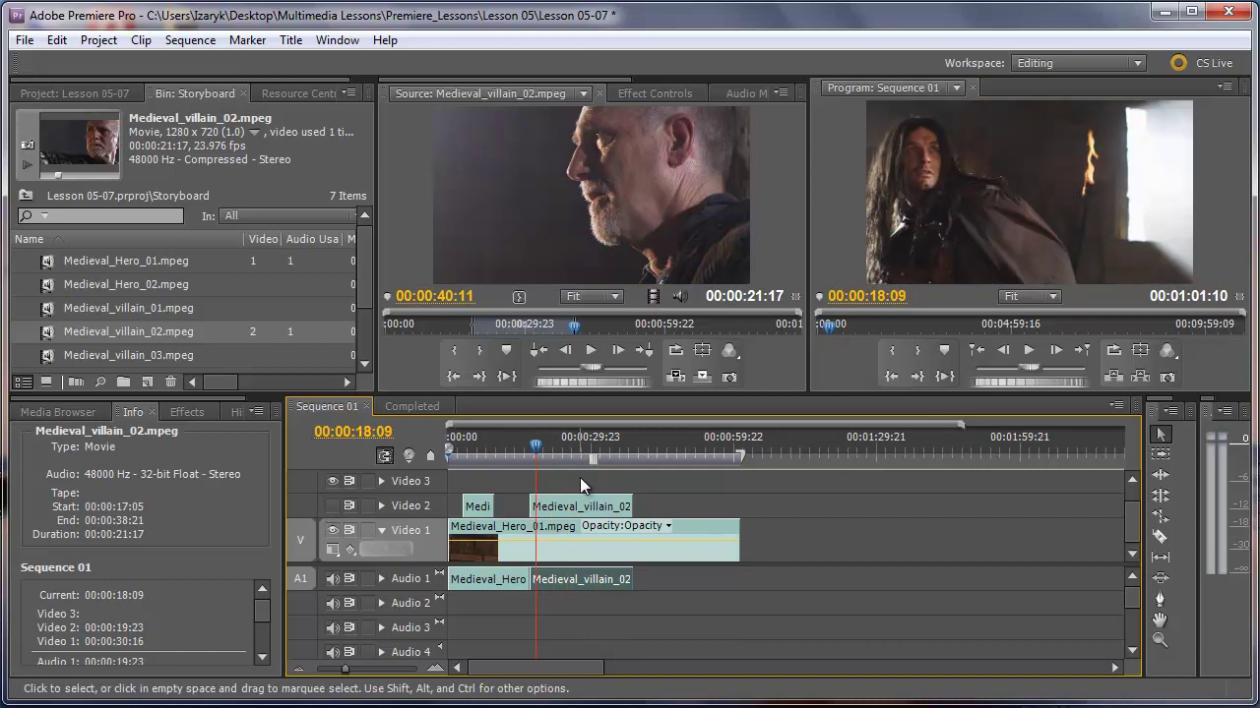
key("space")
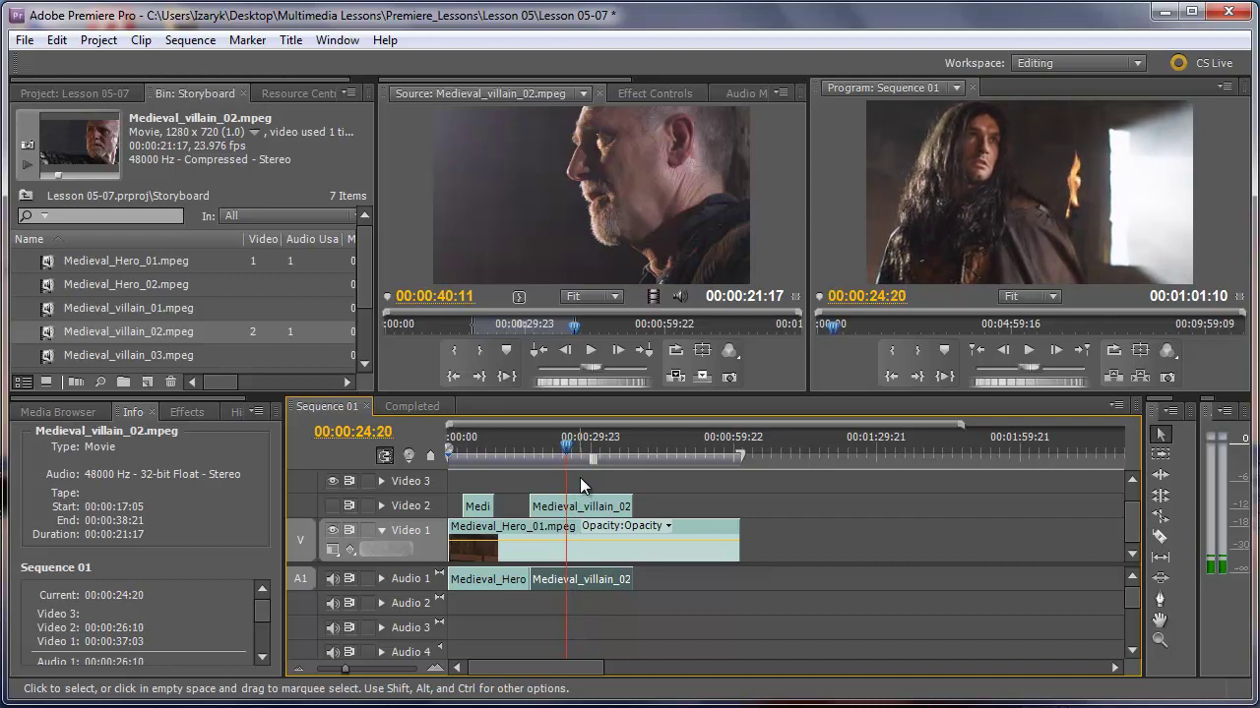
Step: Advance the playhead frame by frame to 00:00:25:10 and split the villain clip on Video 2 there with the Razor tool
key("Right")
key("Right")
key("Right")
key("Right")
key("Right")
key("Right")
key("Right")
key("Right")
key("Right")
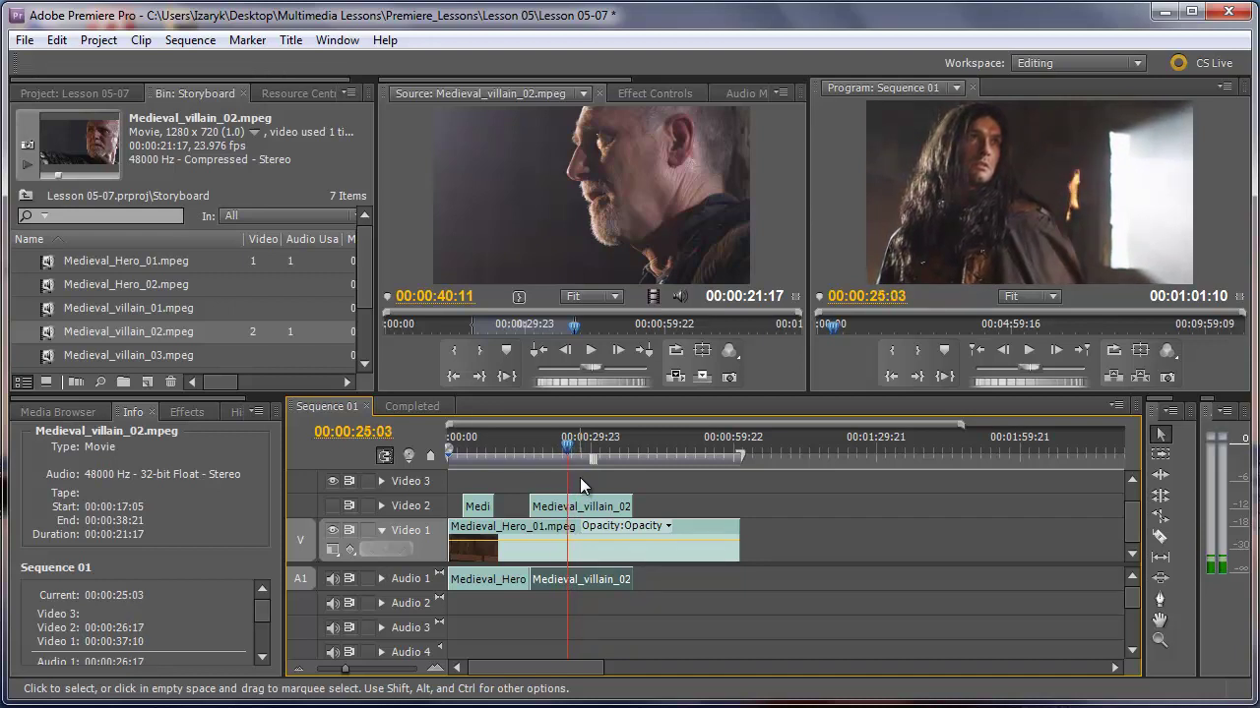
key("Right")
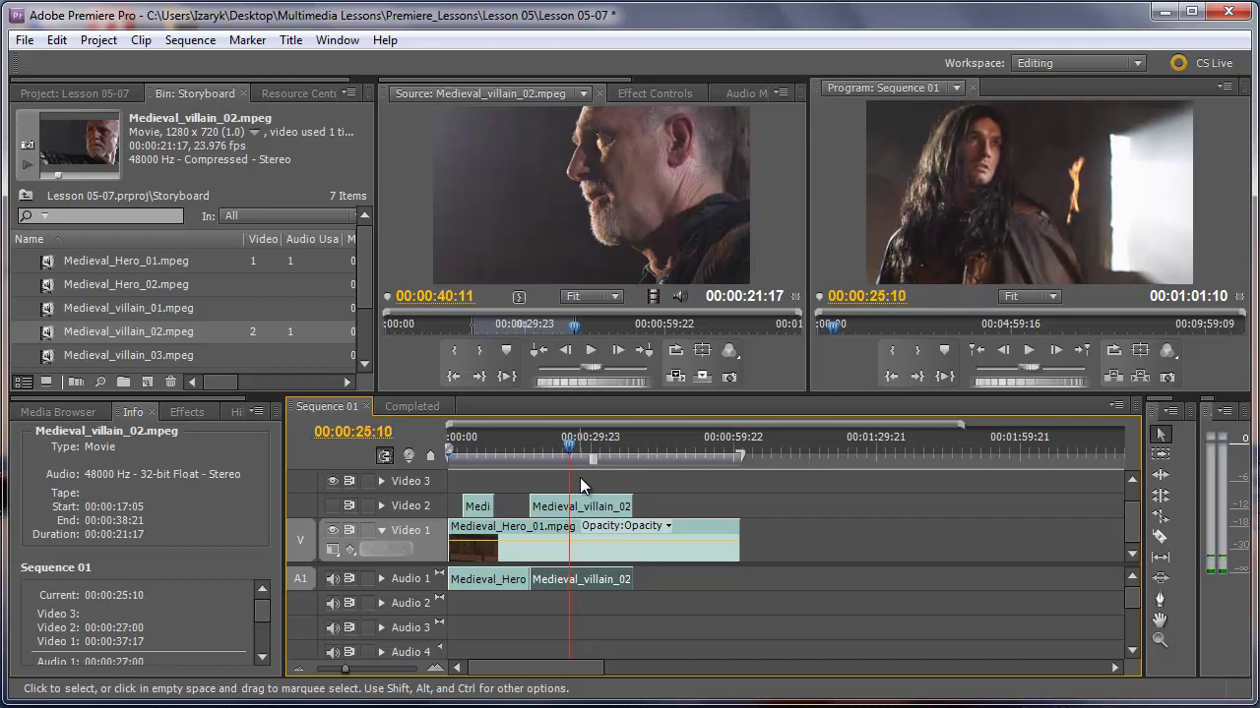
left_click(1161, 536)
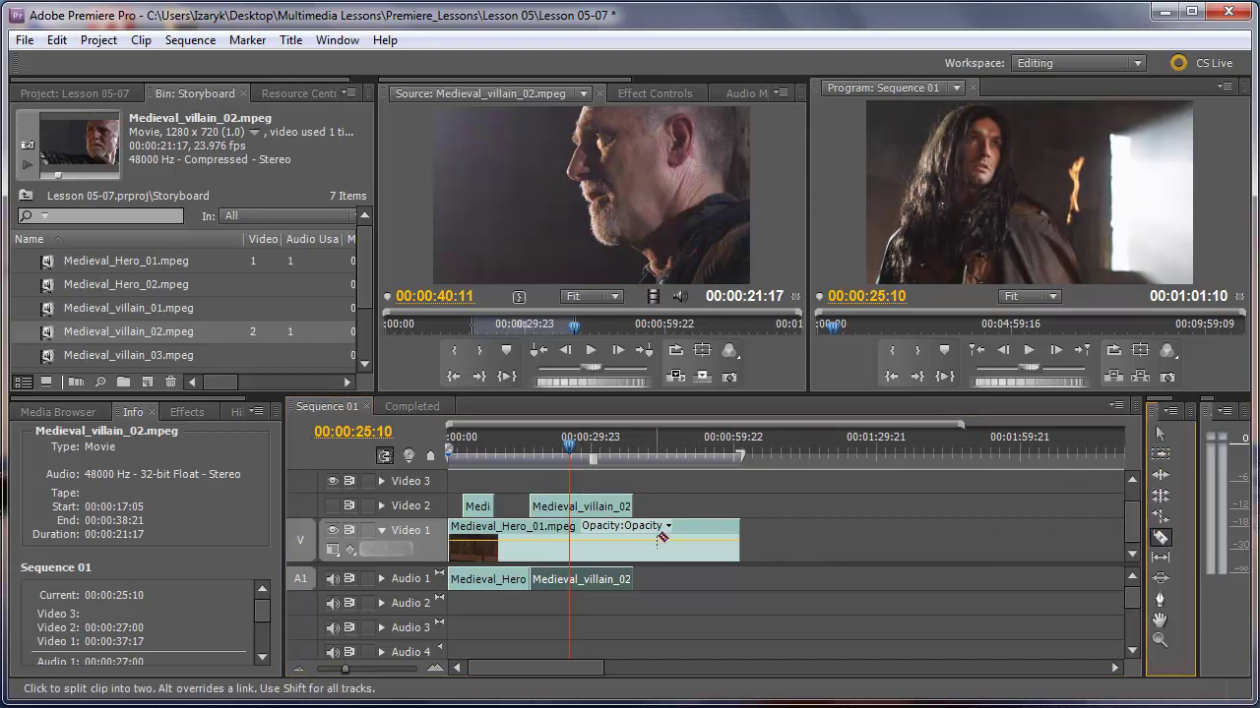
left_click(570, 502)
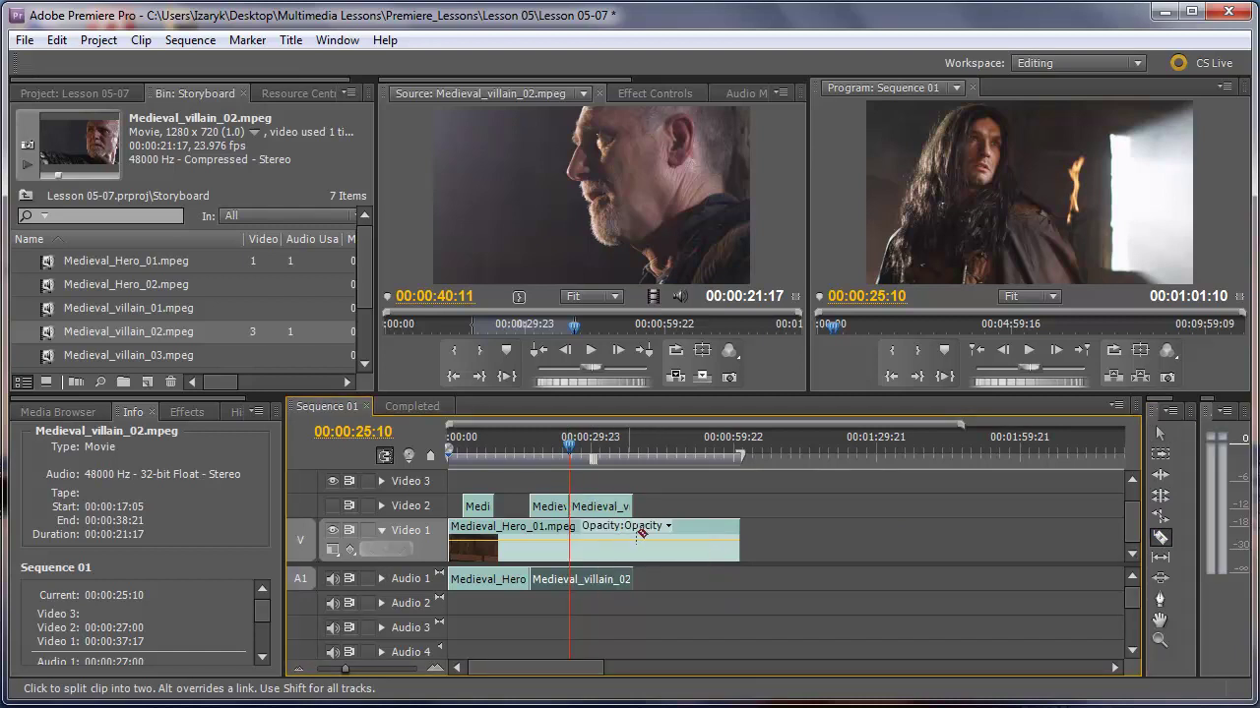
Step: Split the villain clip on Video 2 again at 00:00:28:01 and return to the Selection tool
left_click(573, 449)
left_click_drag(572, 452, 581, 452)
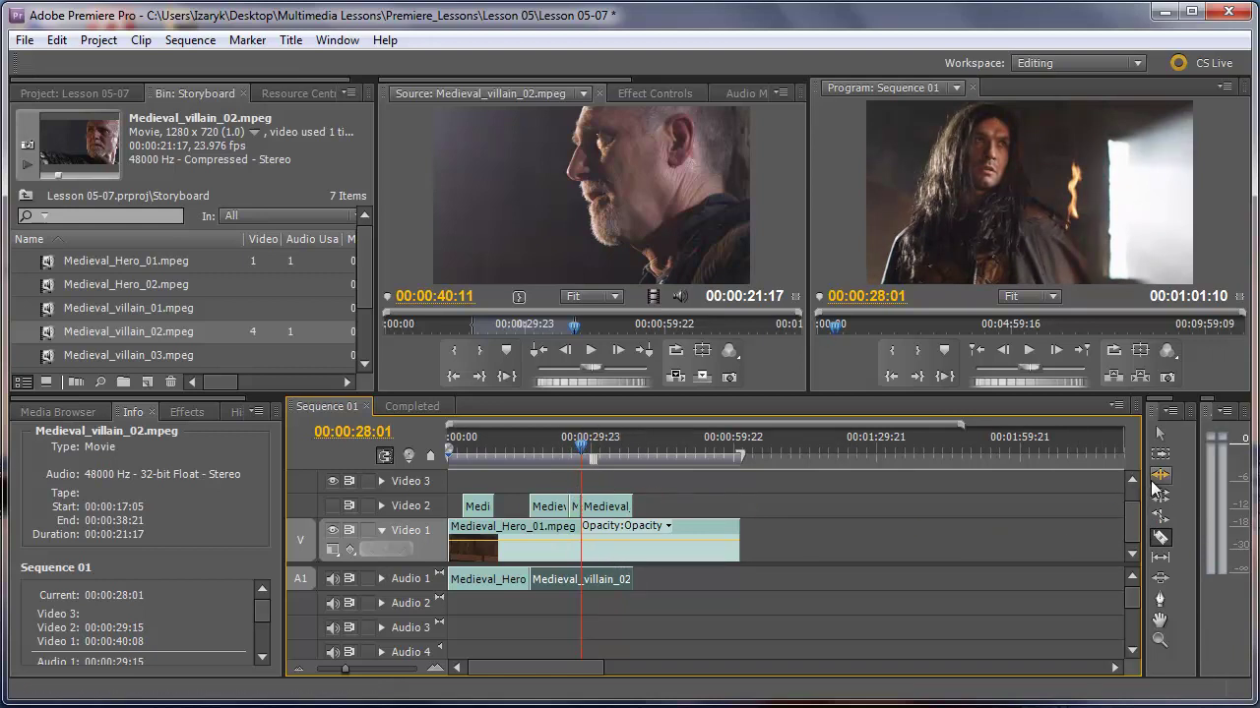
left_click(1159, 434)
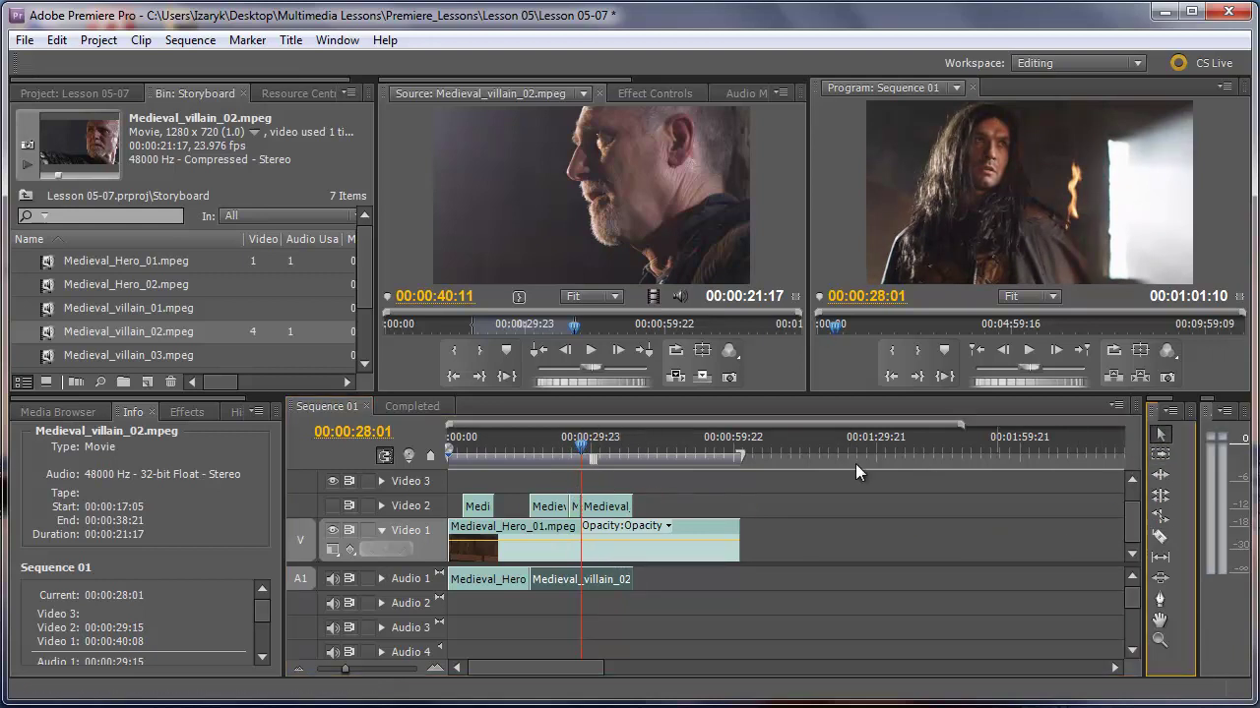
Step: Delete the short villain segment between 00:00:25:10 and 00:00:28:00 on Video 2 and make the track visible again
left_click(577, 507)
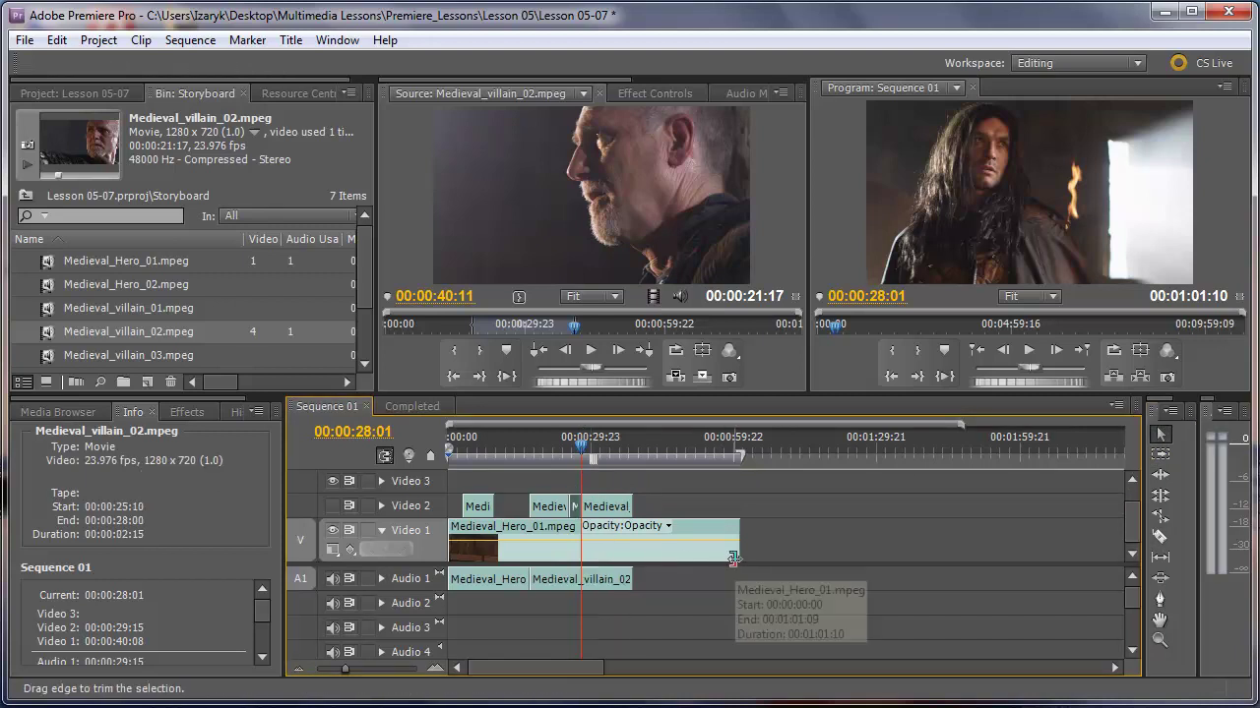
key("Delete")
left_click(341, 506)
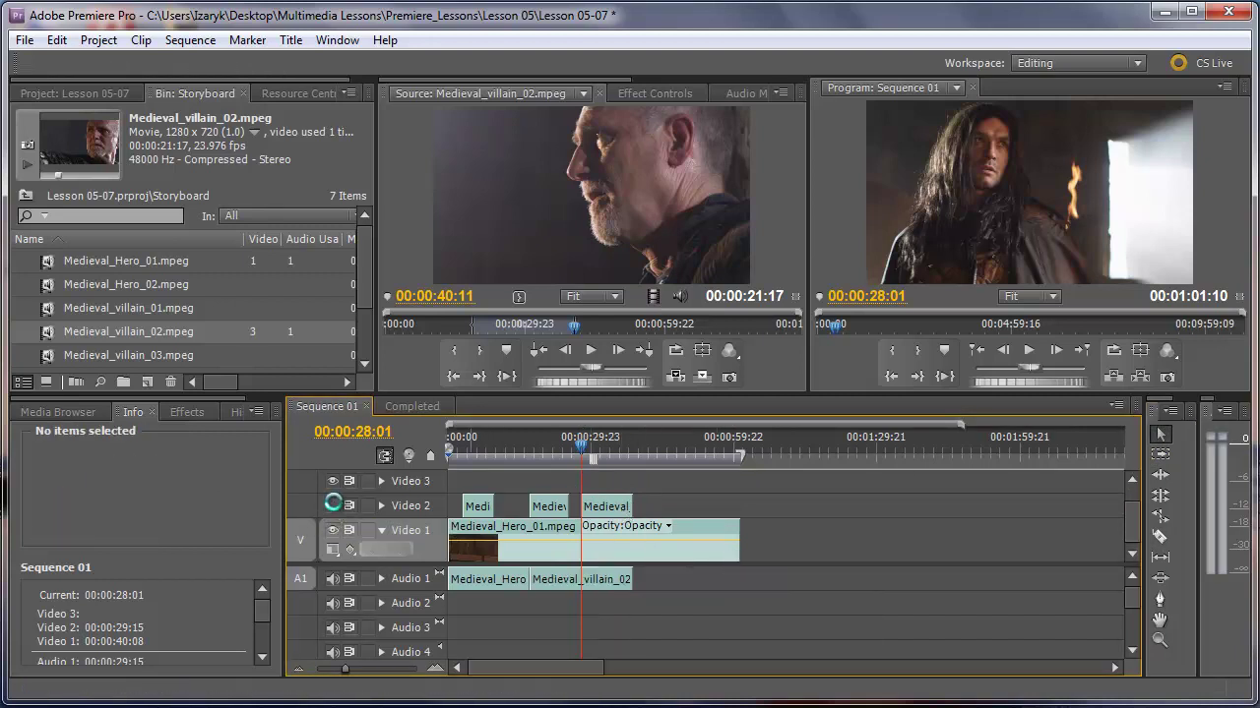
Step: Review the edit, split the hero video on Video 1 at 00:00:40:07, and delete the segment after the split
left_click_drag(582, 449, 553, 445)
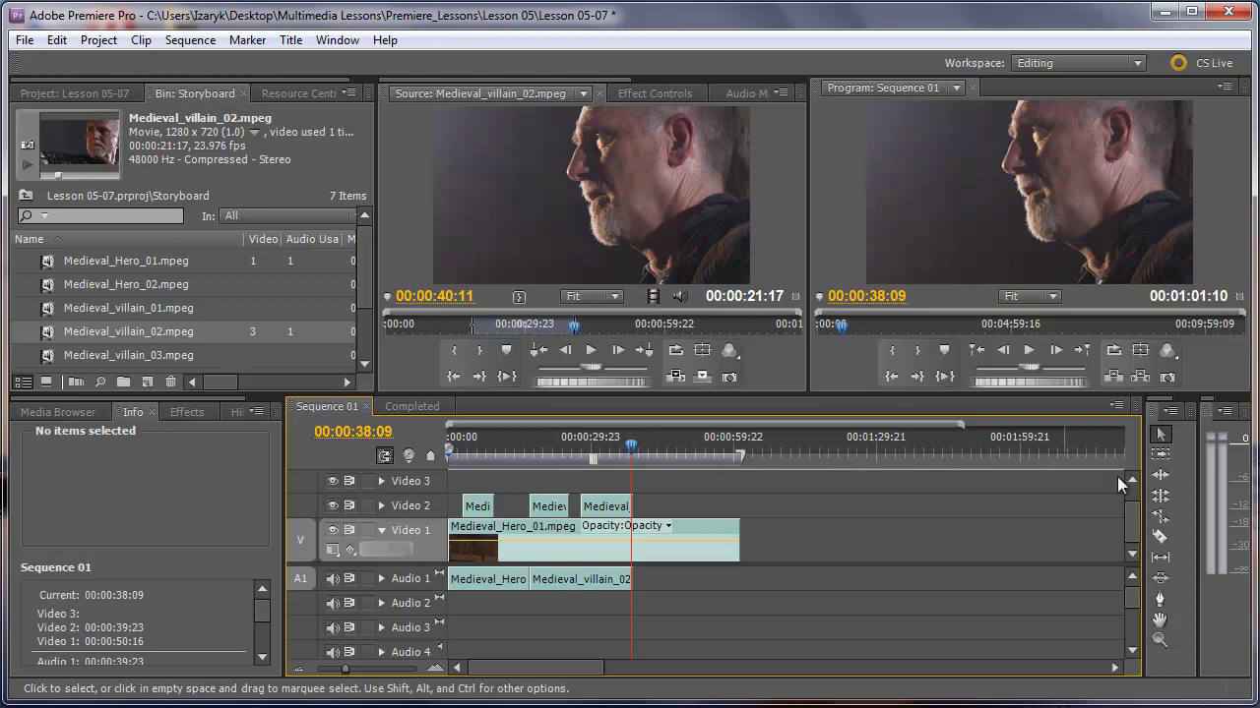
left_click(1161, 539)
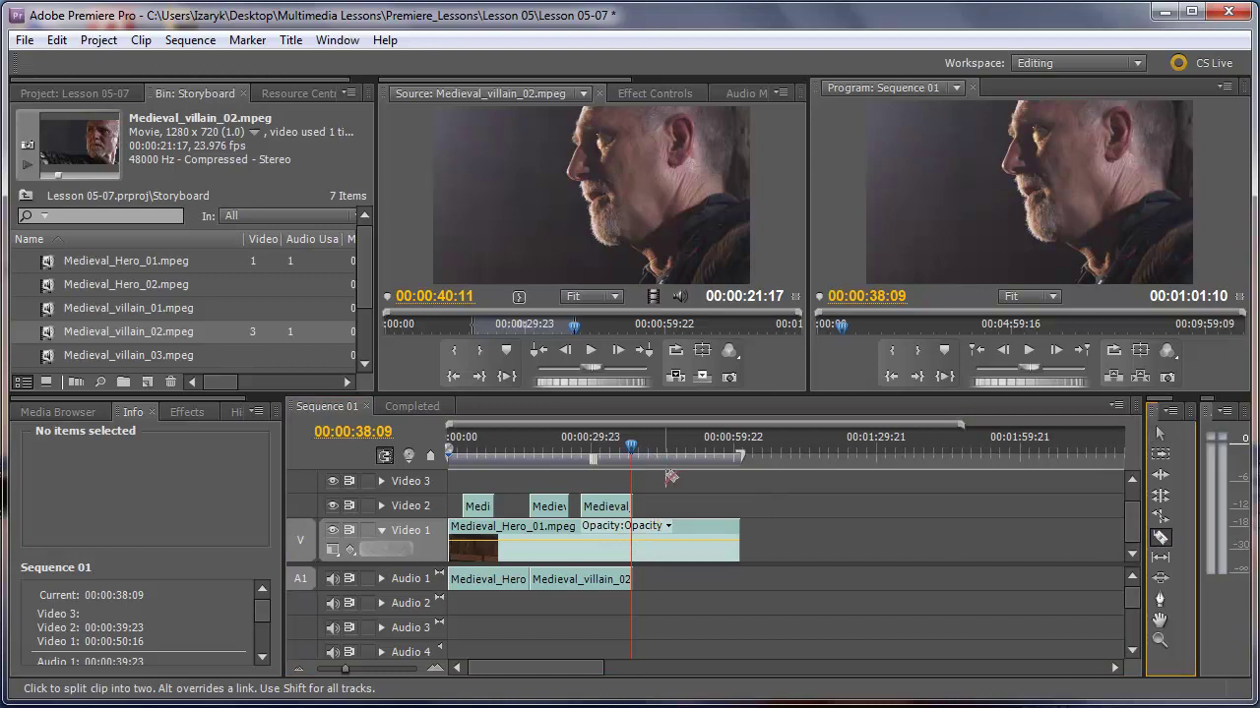
key("space")
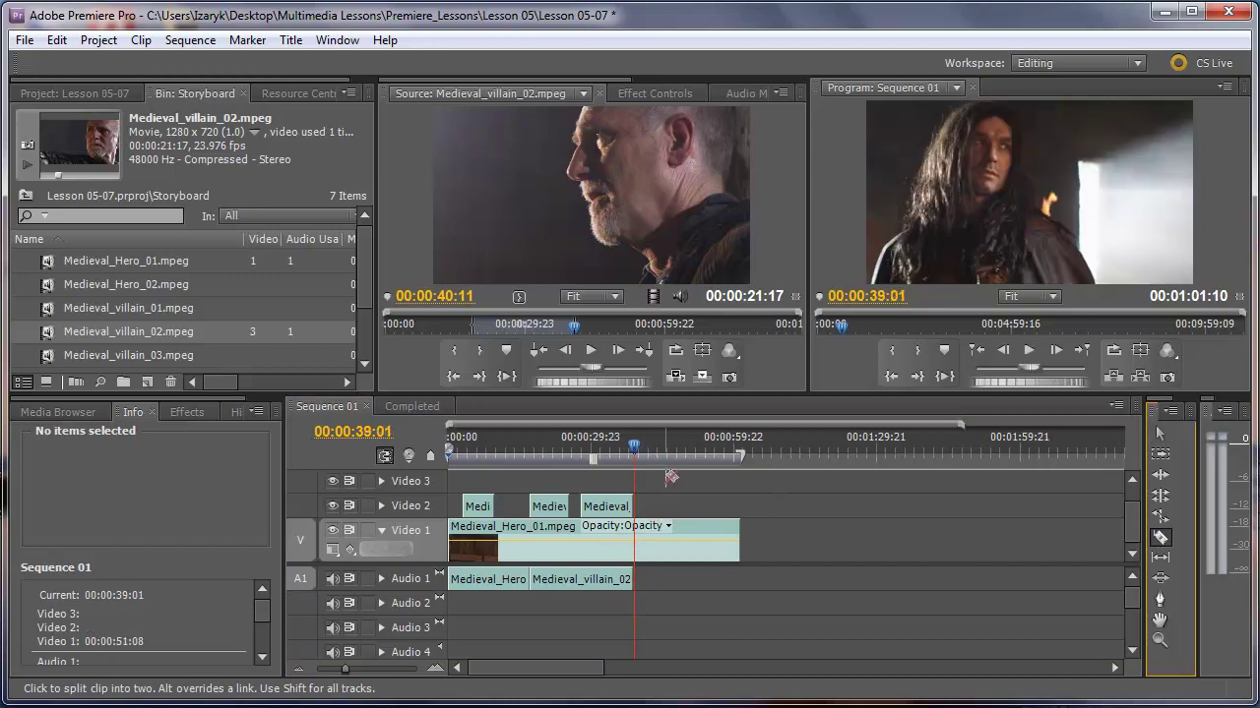
key("space")
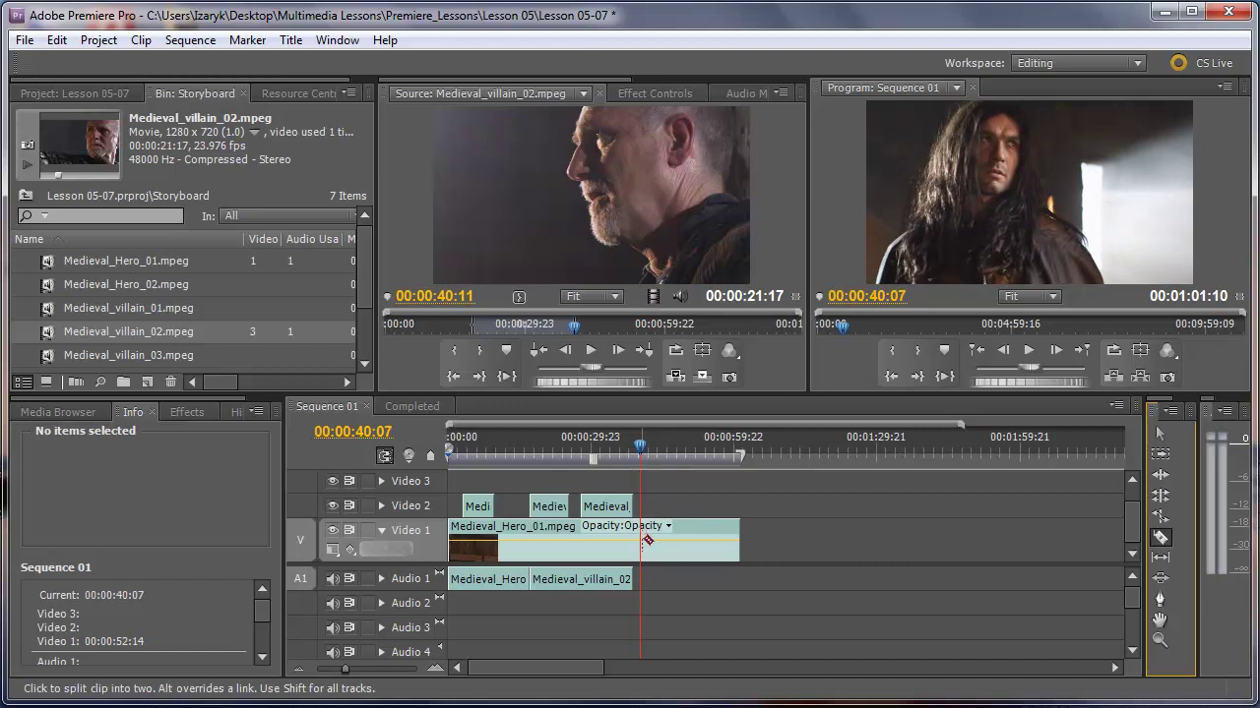
left_click(648, 540)
key("v")
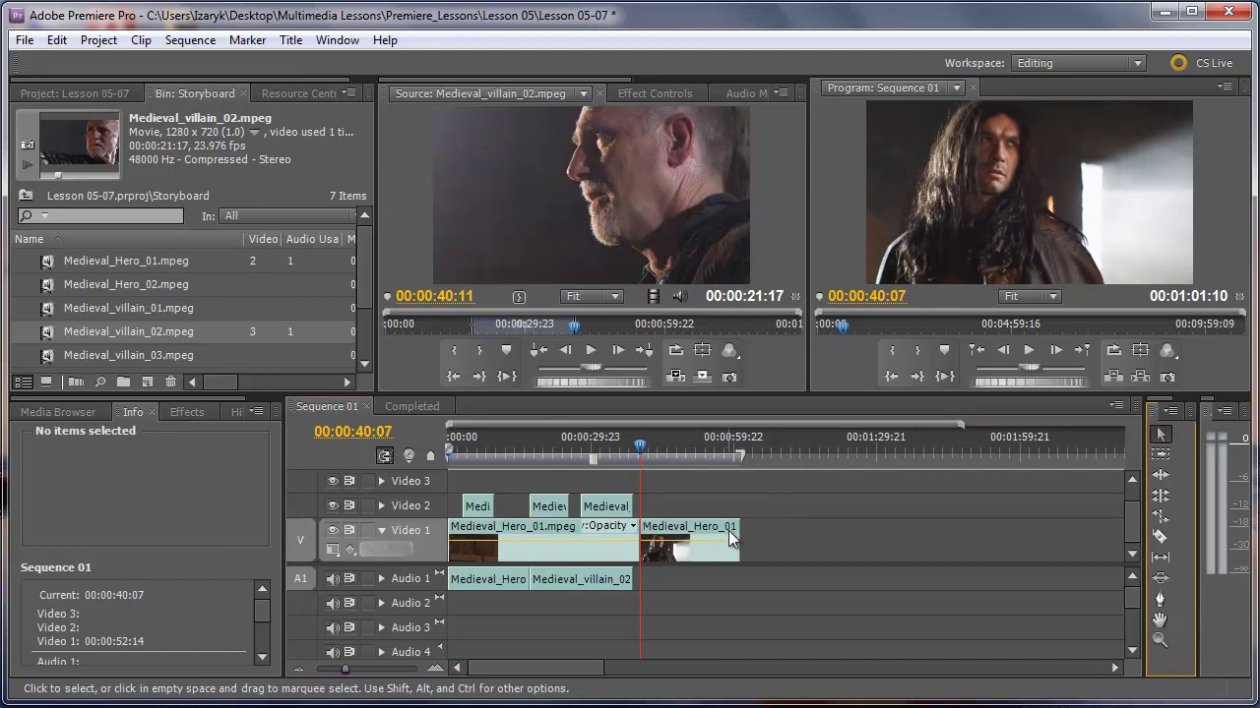
left_click(728, 532)
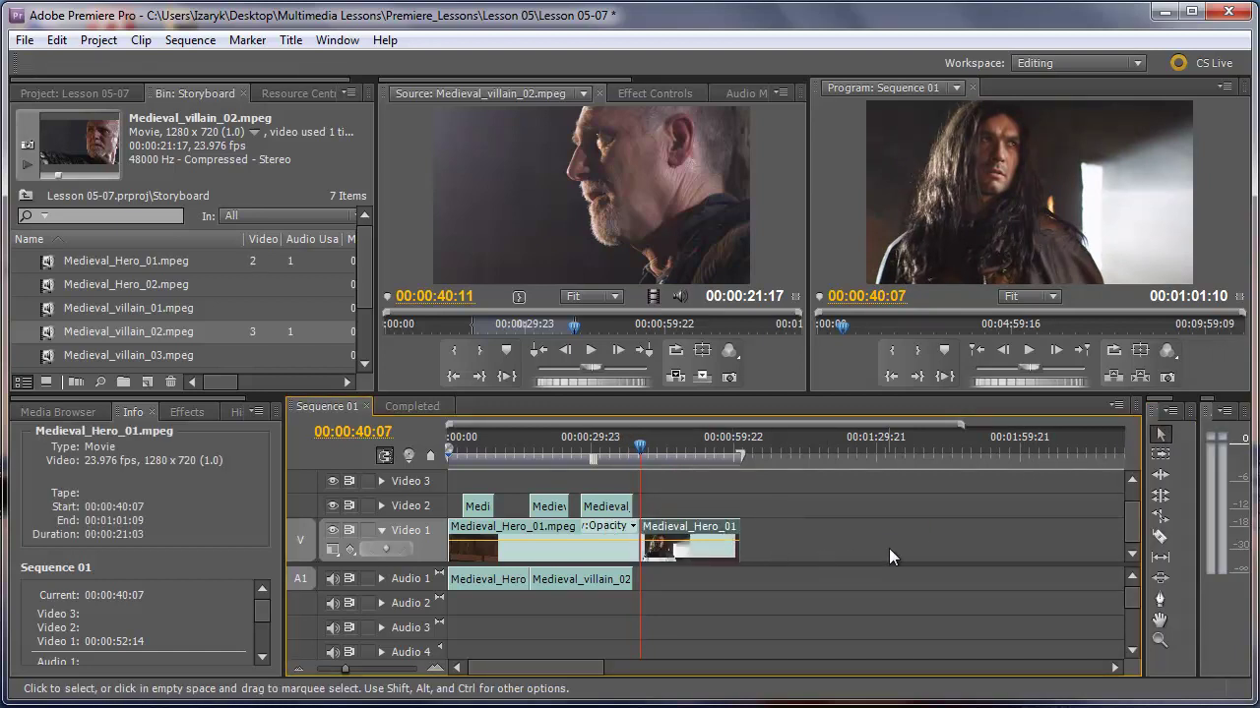
key("Delete")
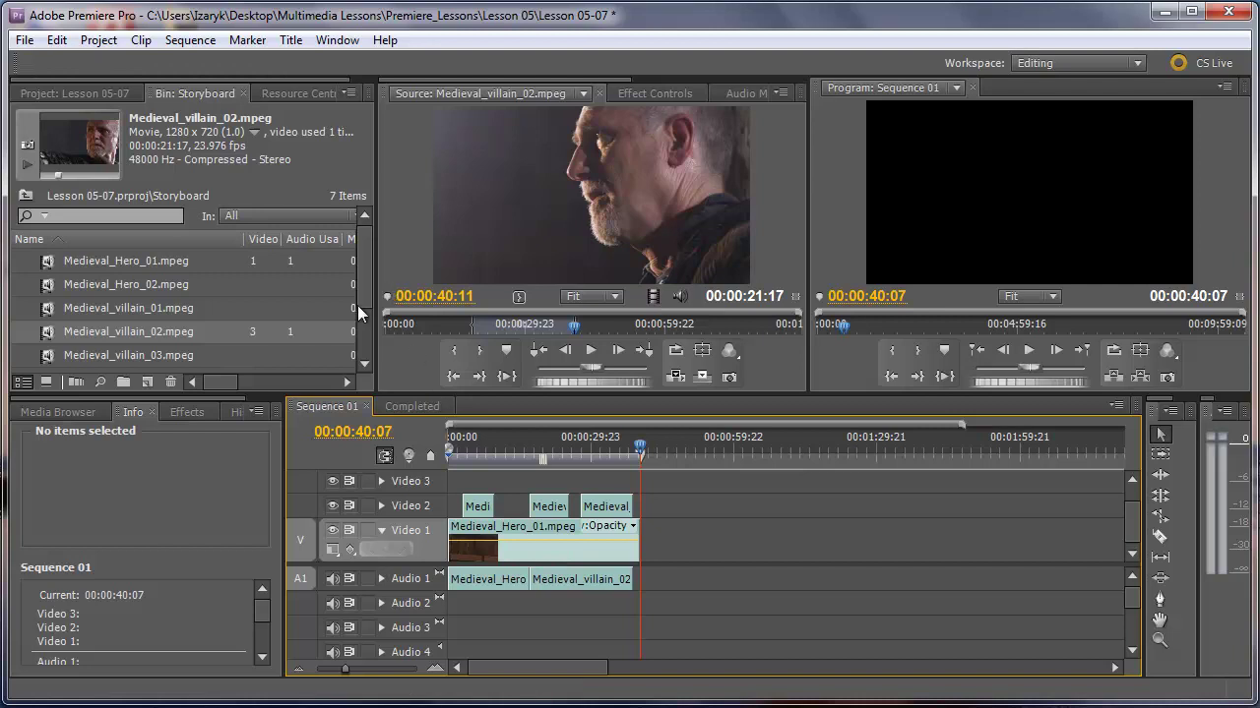
Step: Close the Storyboard bin and open Medieval_Axe.mp3 from the project's audio bin in the Source monitor
left_click(367, 269)
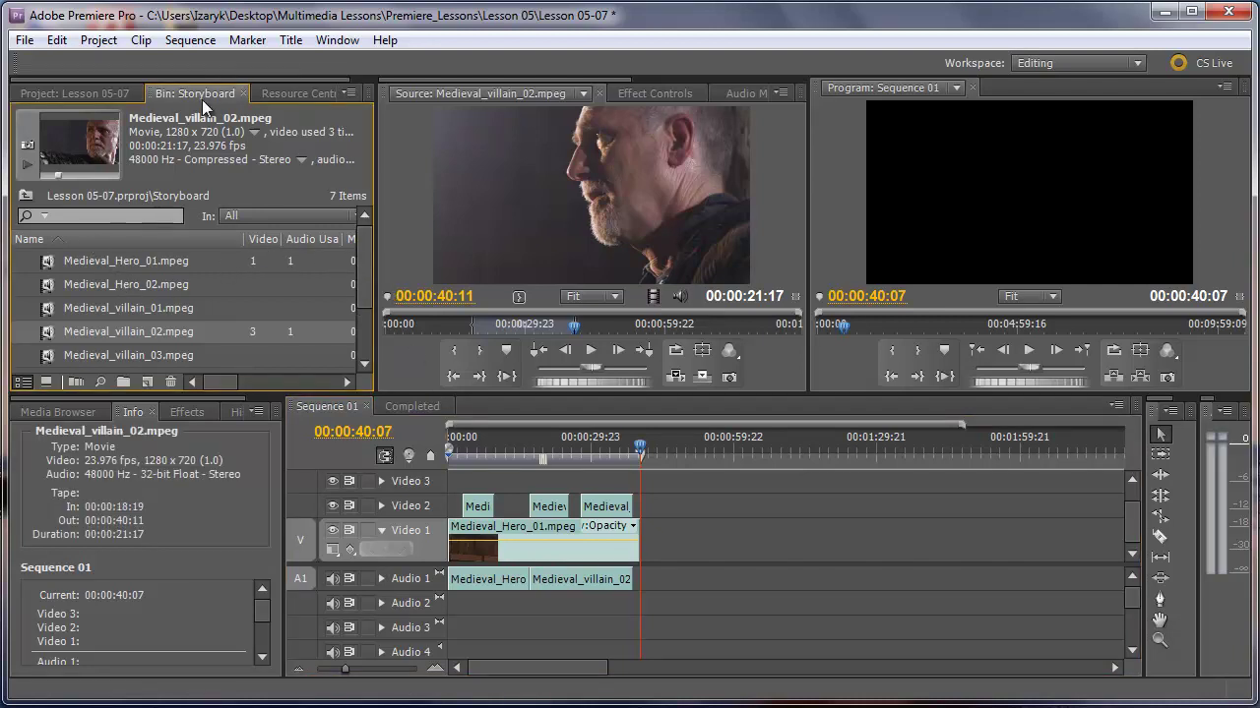
left_click(242, 94)
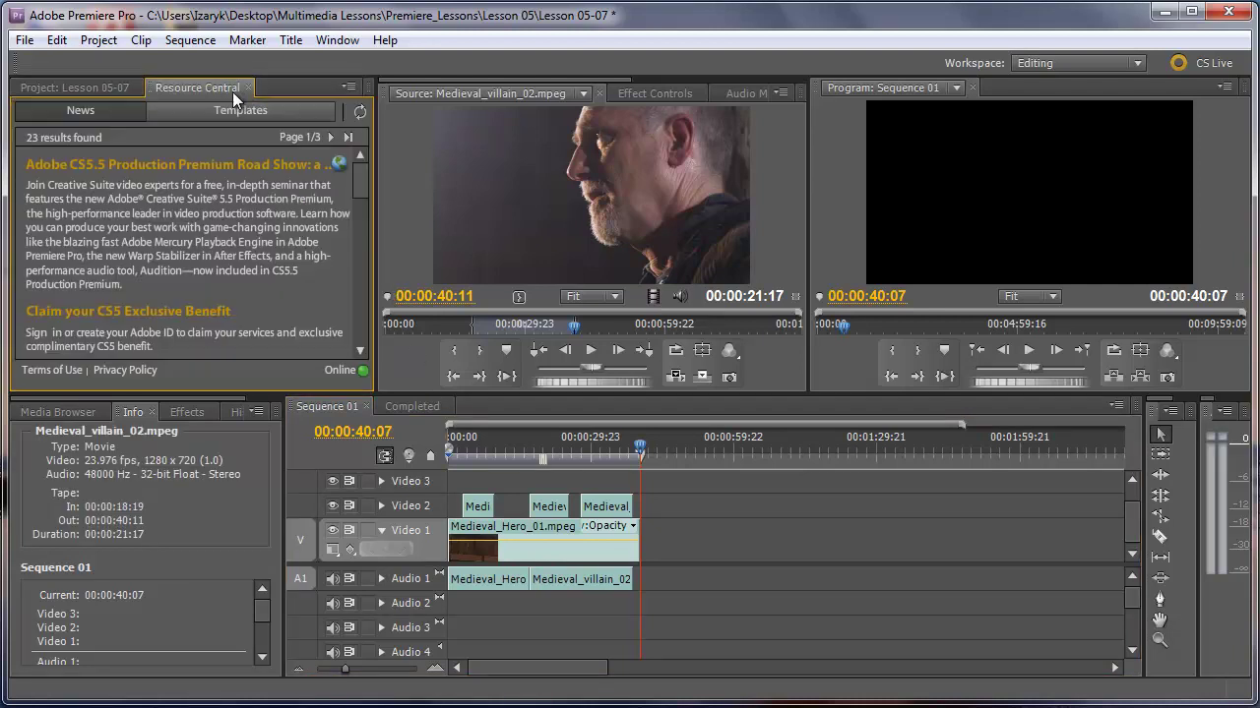
left_click(96, 86)
left_click(22, 255)
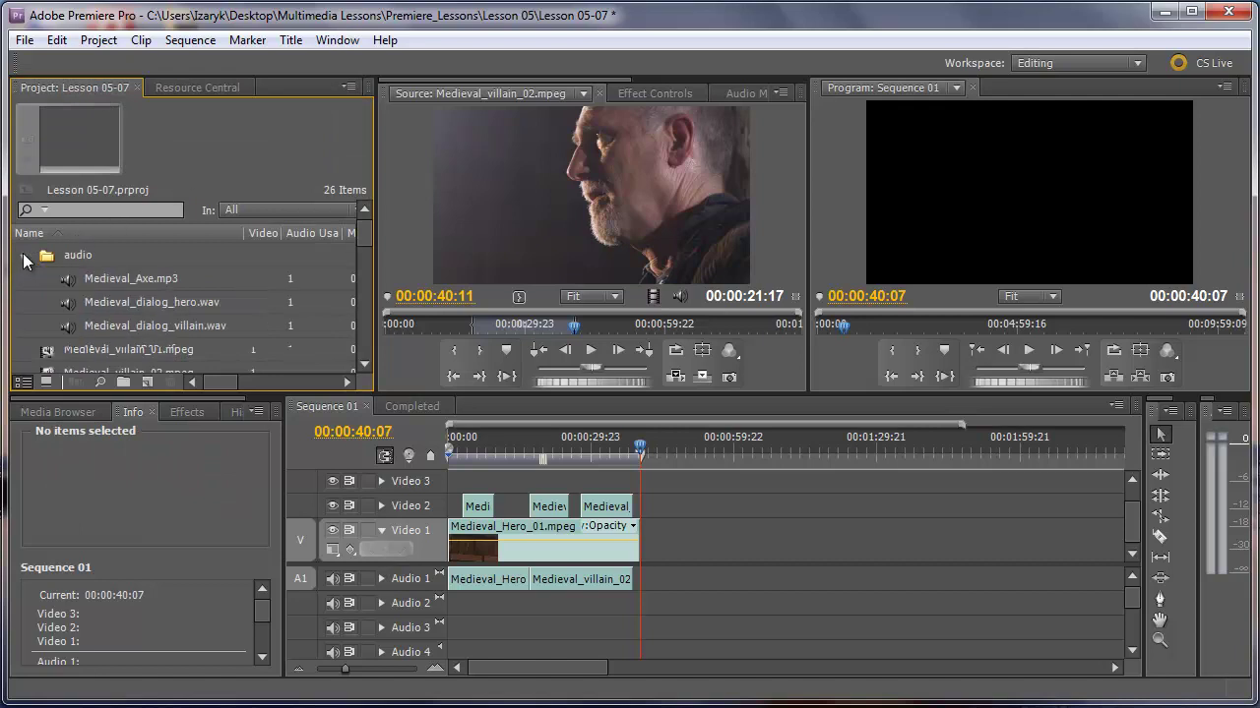
double_click(68, 282)
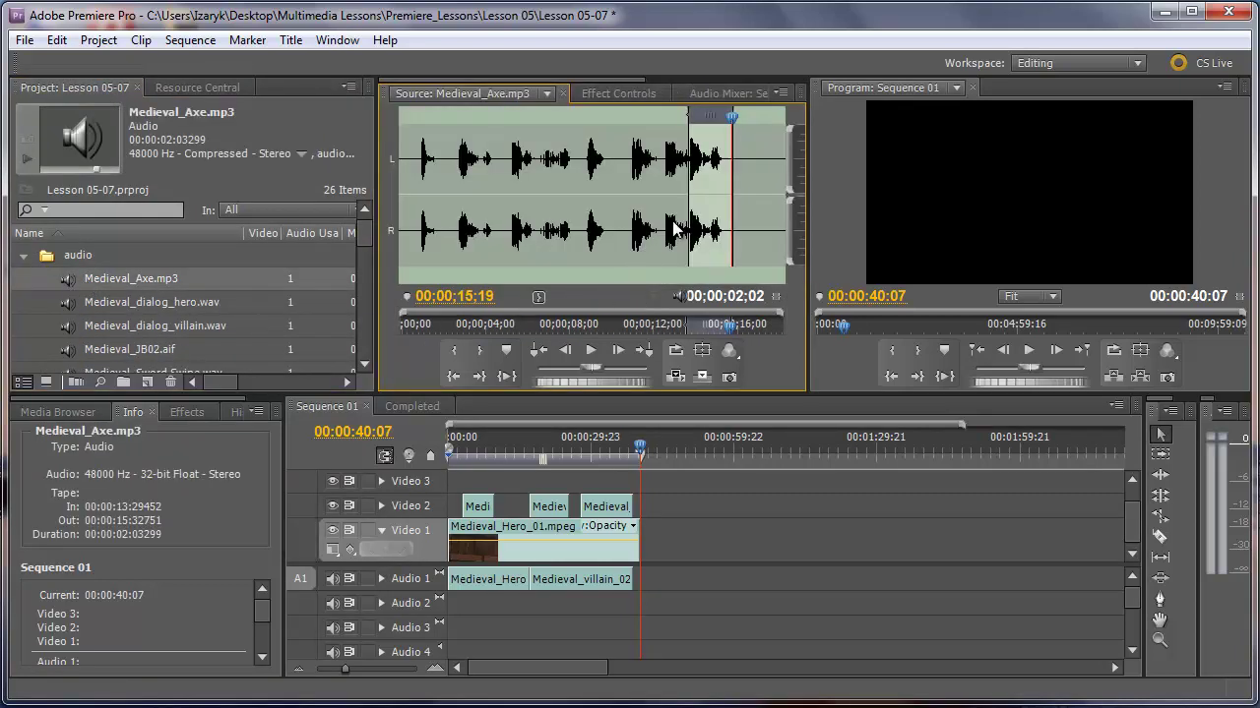
Step: Preview the marked range of the axe sound and place it on Audio 2 beneath the start of the first villain shot
left_click(590, 351)
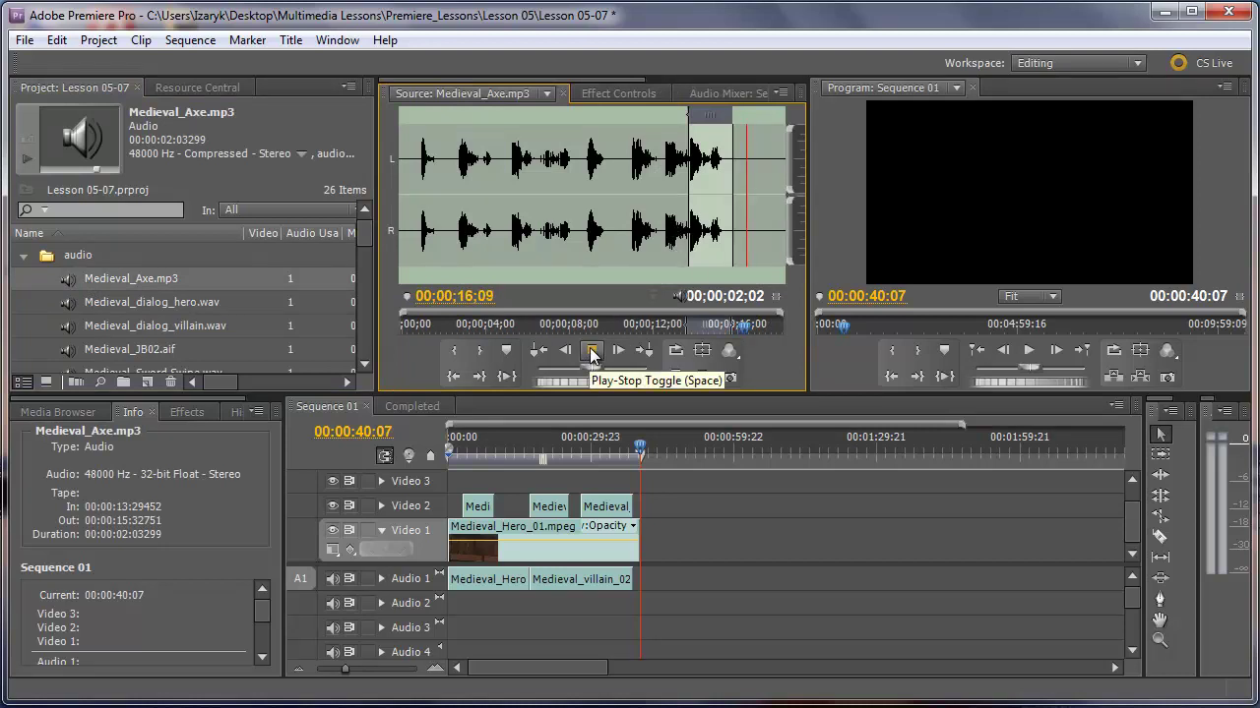
left_click_drag(753, 121, 689, 128)
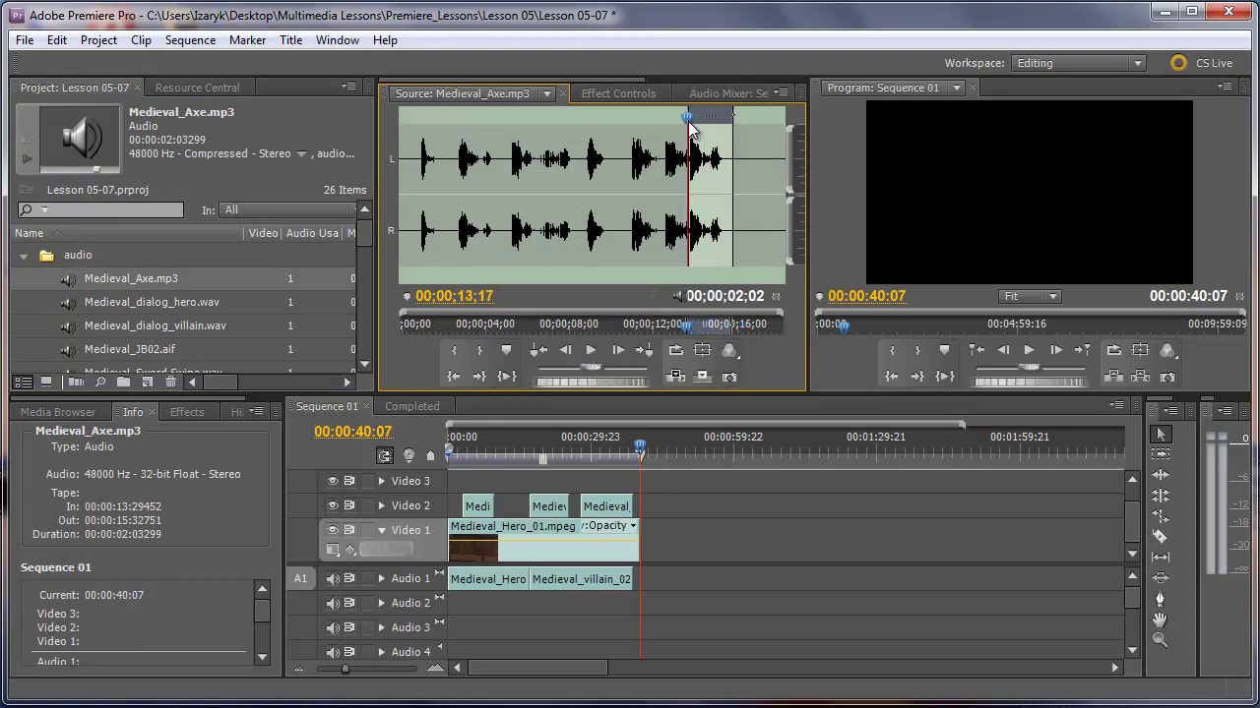
left_click(590, 355)
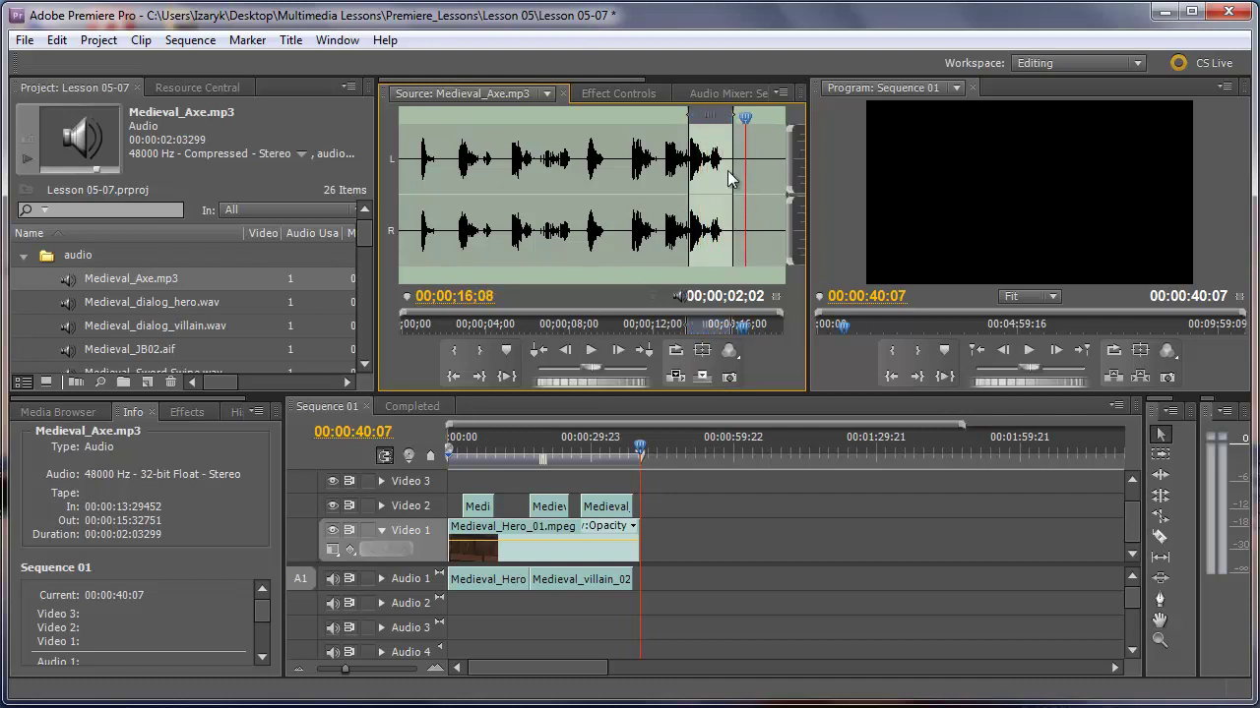
left_click_drag(705, 172, 472, 608)
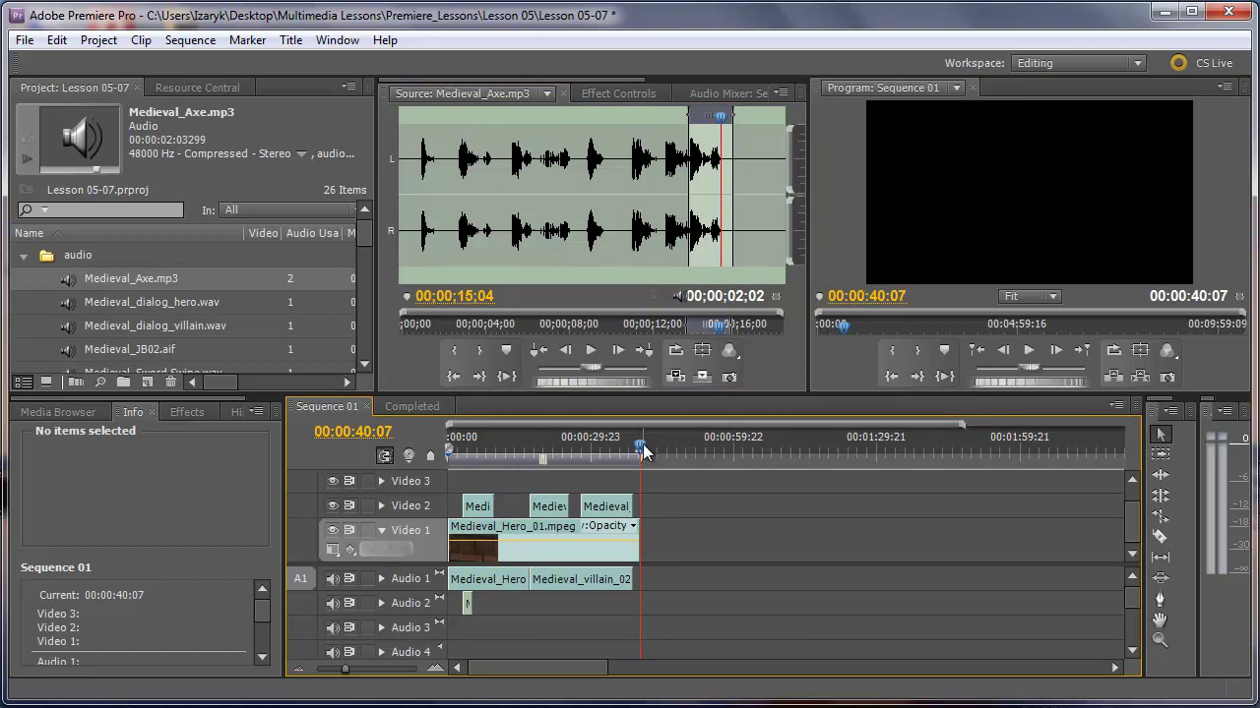
Step: Play the sequence from the beginning to 00:00:00:22 and move the axe sound on Audio 2 to start at 00:00:01:03
left_click_drag(644, 450, 443, 459)
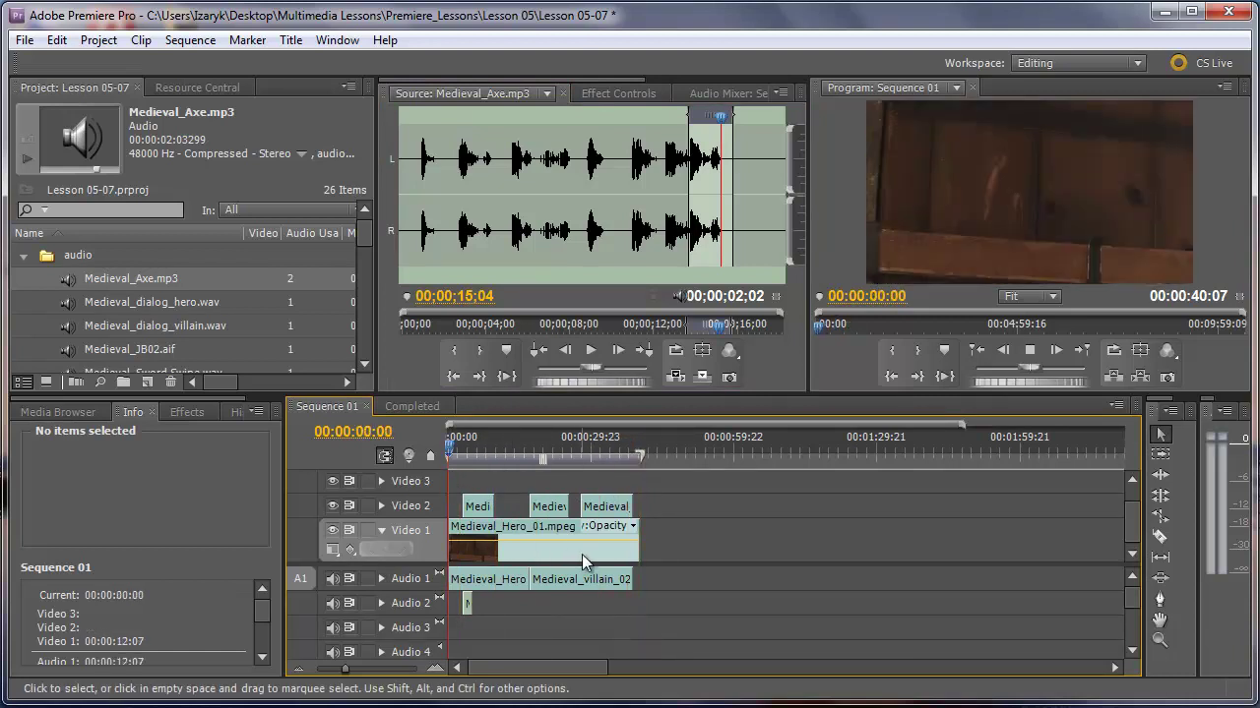
key("space")
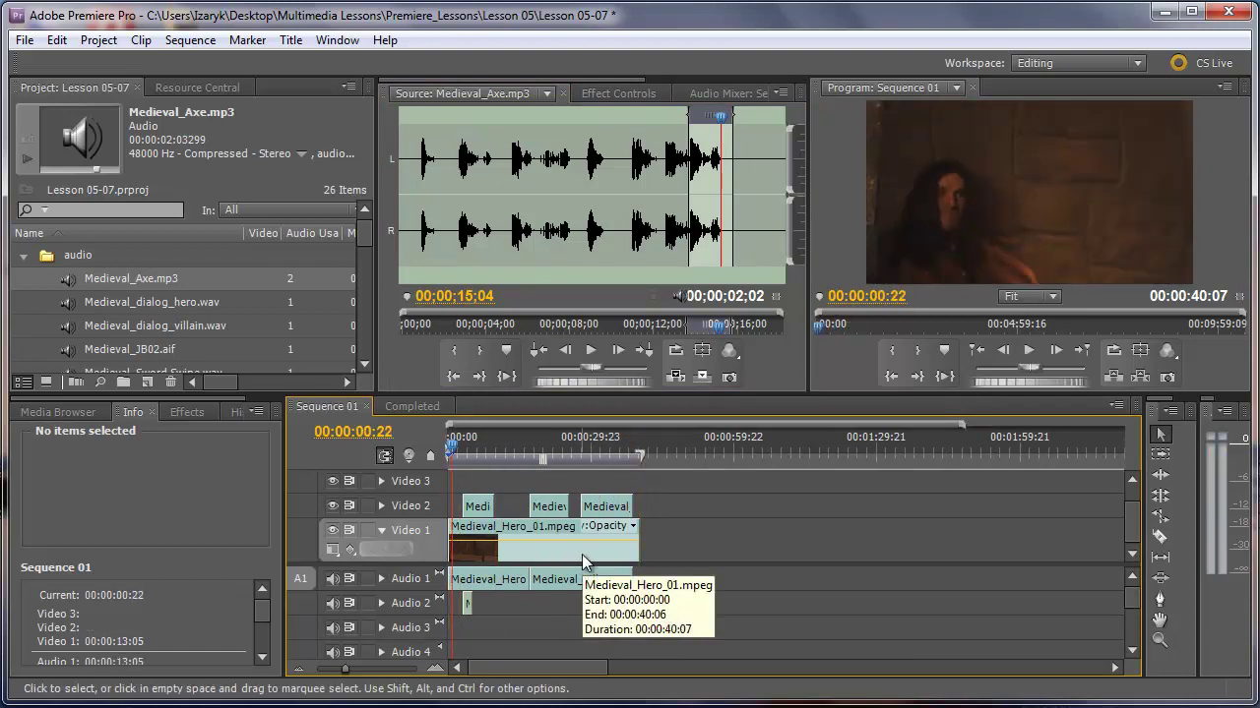
left_click_drag(468, 603, 456, 604)
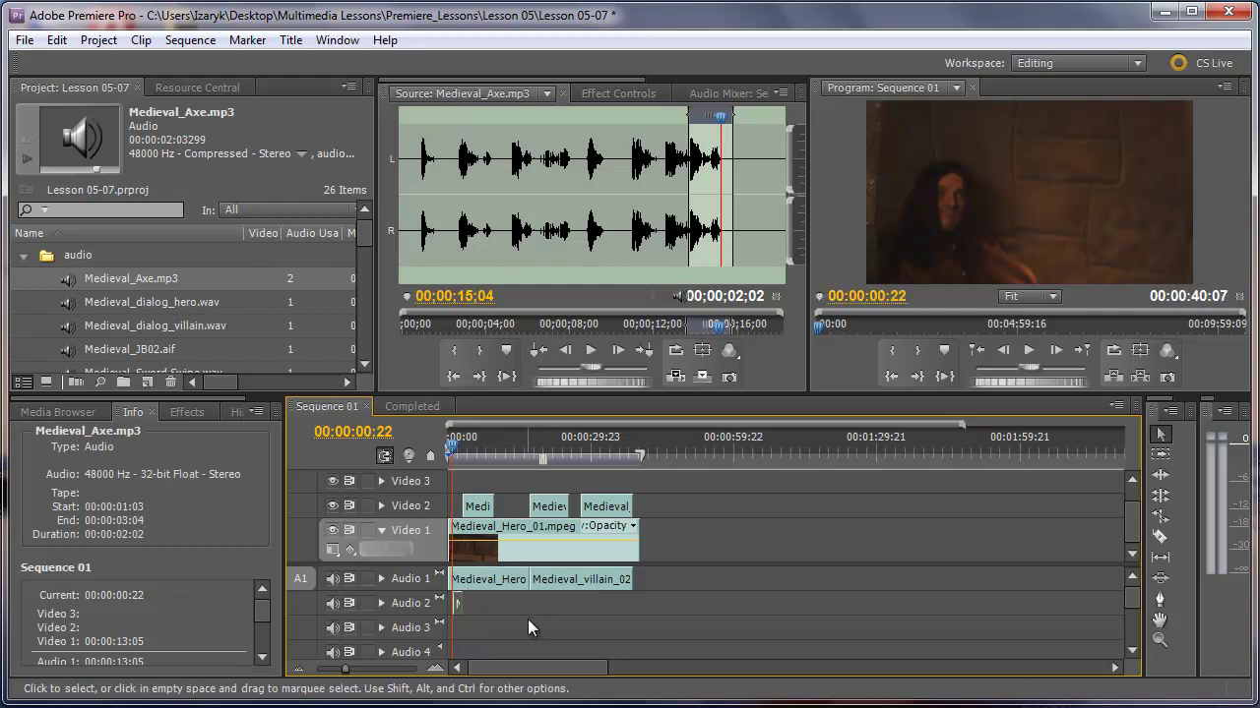
Step: Play the opening of the sequence to check the axe sound's timing against the hero footage
key("Left")
key("Left")
key("Left")
key("Left")
key("j")
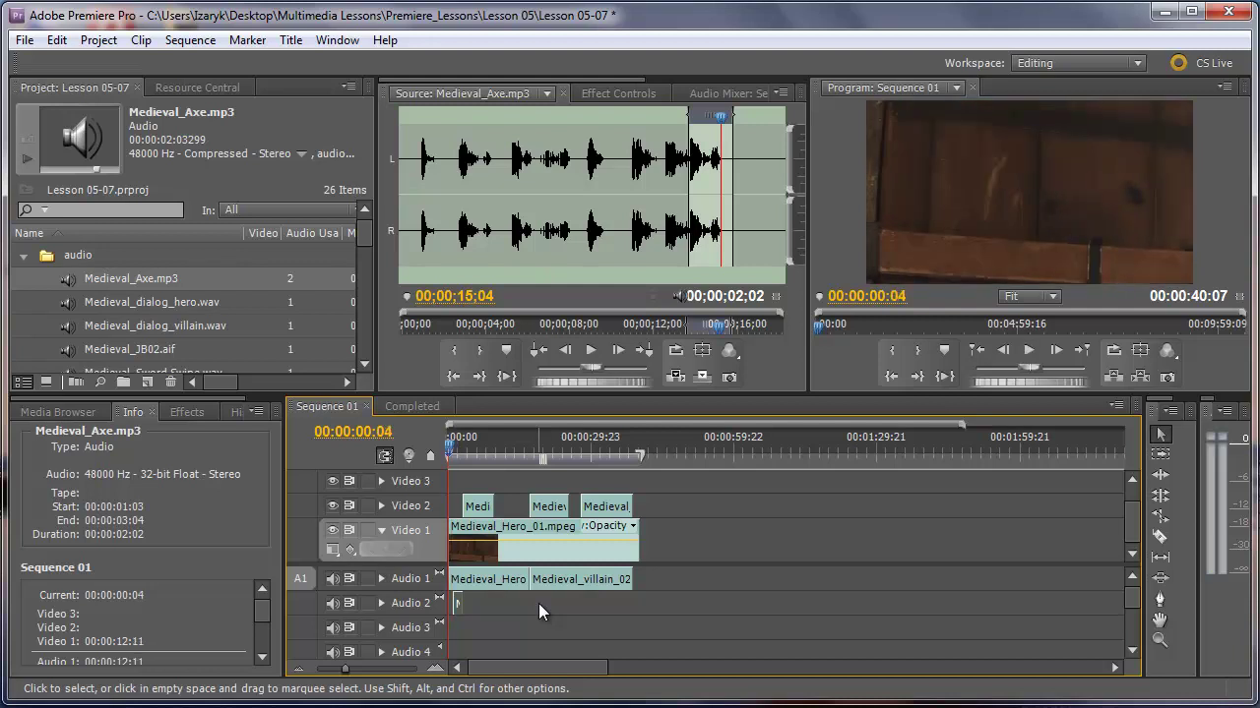
key("space")
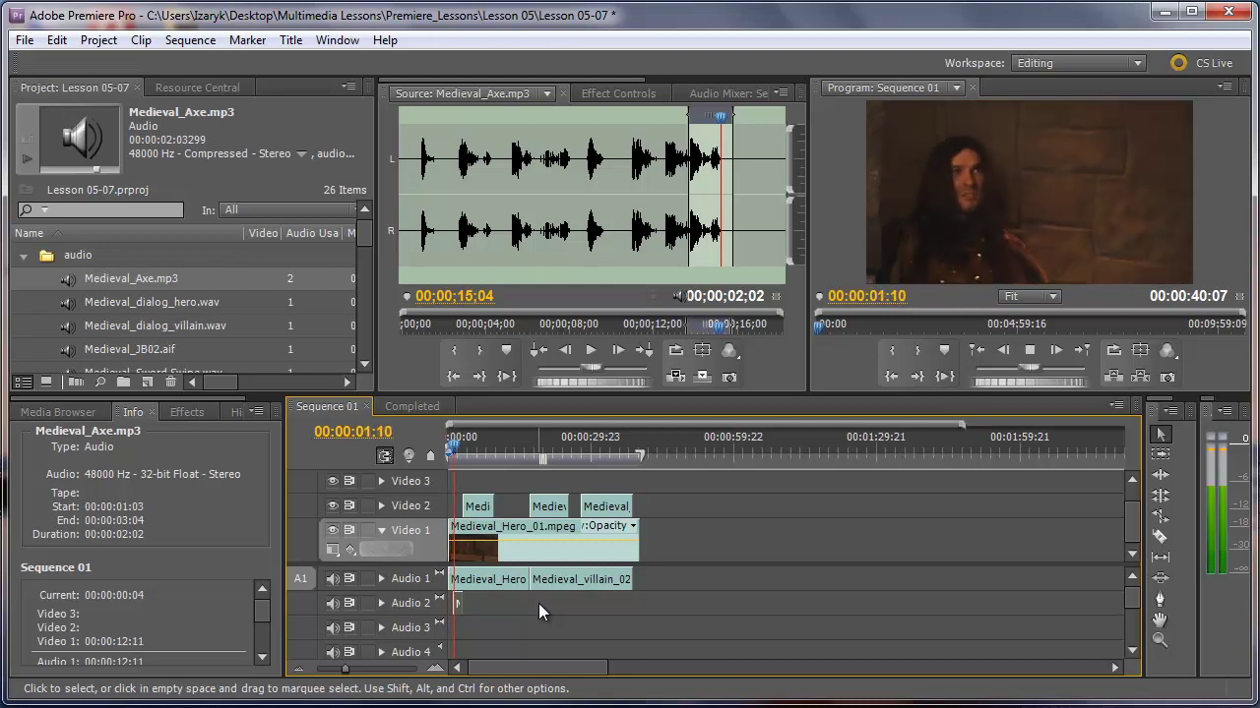
left_click(468, 458)
left_click(498, 457)
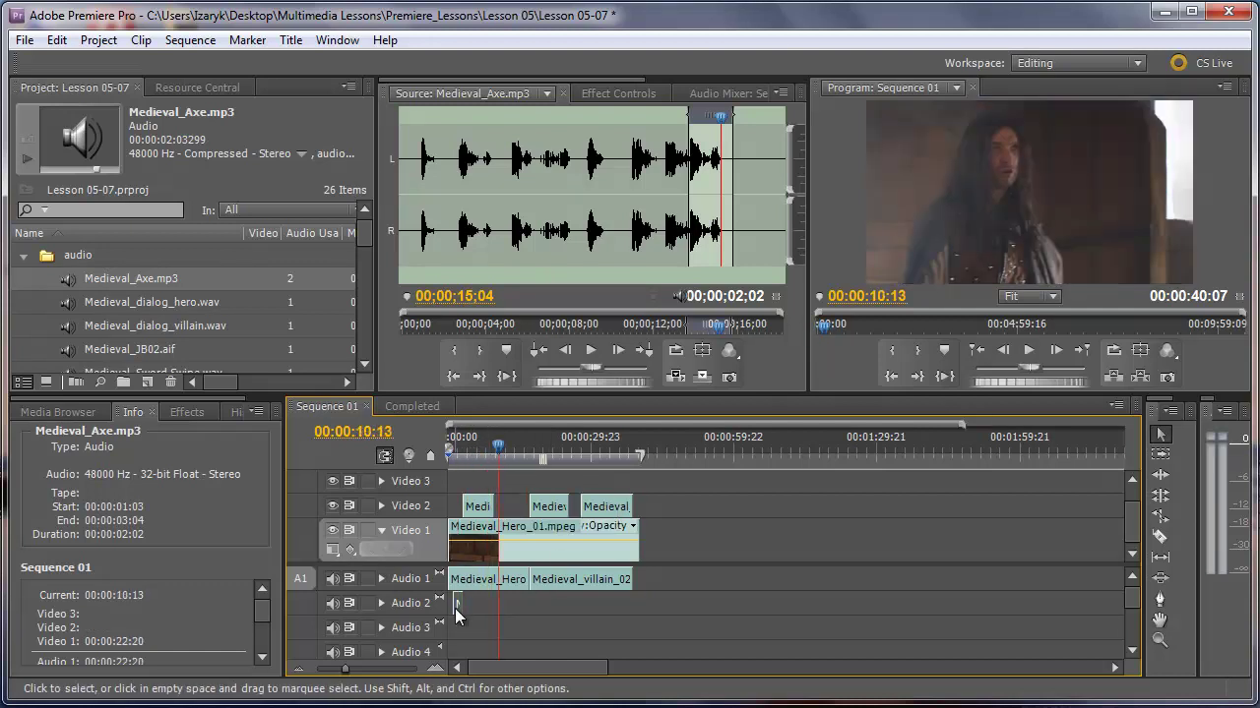
Step: Move the axe sound on Audio 2 to start at 00:00:00:00 and play the sequence from the beginning
left_click_drag(455, 608, 450, 614)
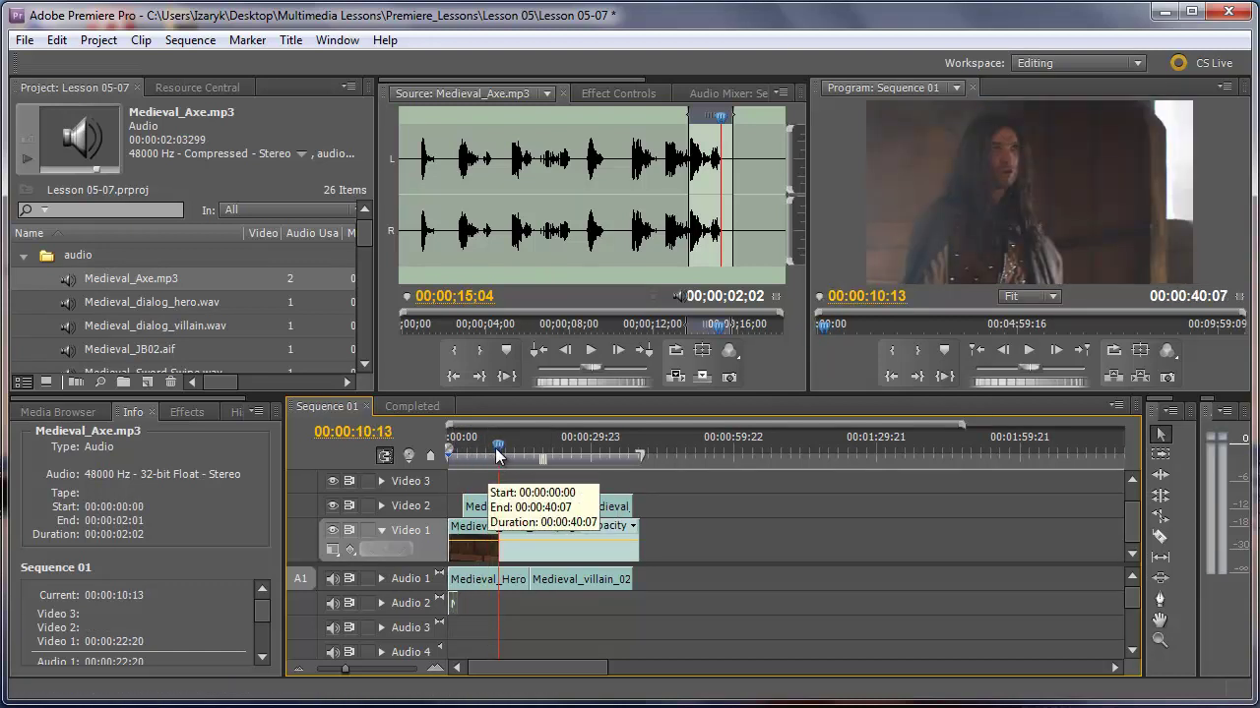
key("Home")
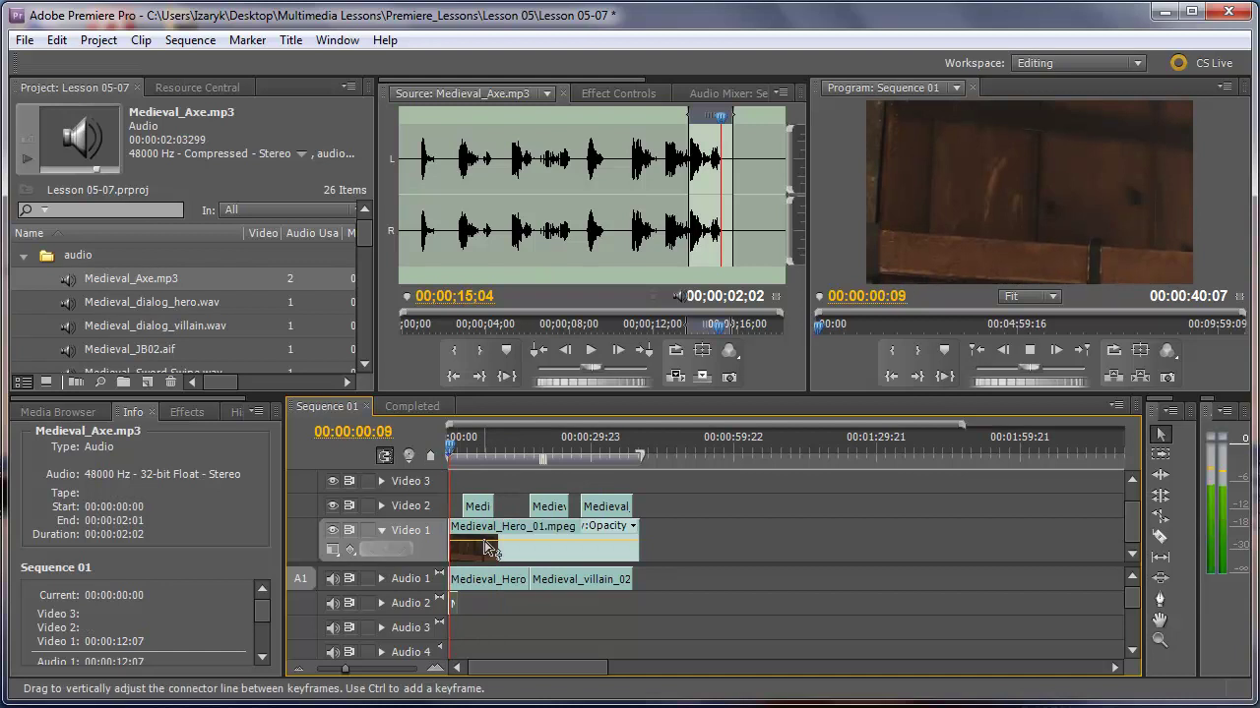
key("space")
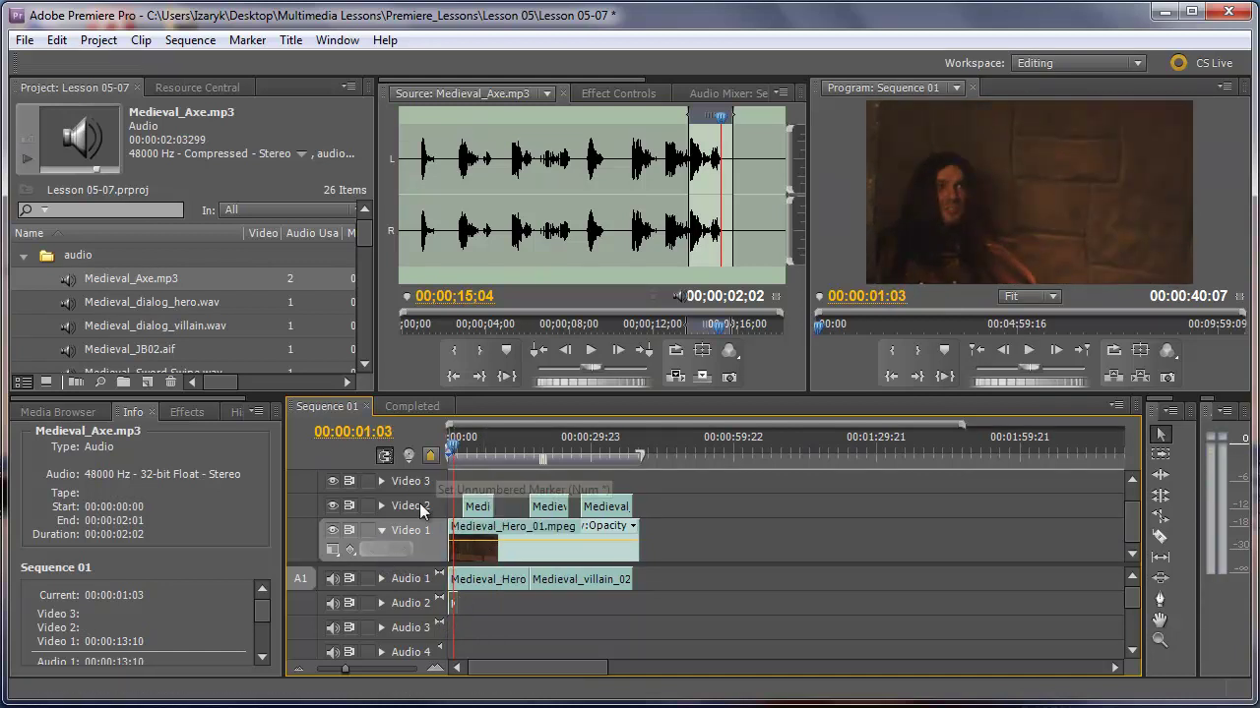
Step: Place the playhead at 00:00:00:11 and move the axe sound on Audio 2 to start there
left_click_drag(346, 670, 375, 675)
left_click_drag(544, 455, 484, 445)
left_click_drag(506, 605, 544, 604)
Step: Play the opening seconds of the sequence repeatedly to check the axe sound's new timing
key("Left")
key("Left")
key("Left")
key("Left")
key("Left")
key("Left")
key("Left")
key("Left")
key("Left")
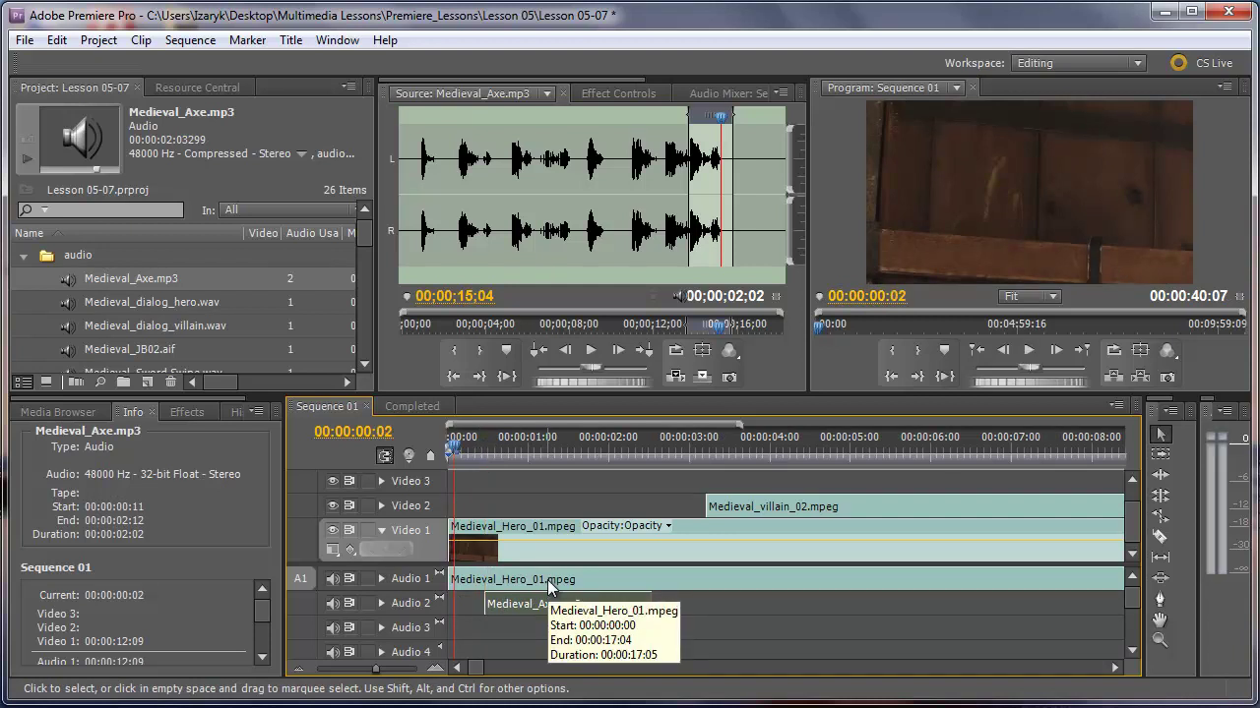
key("space")
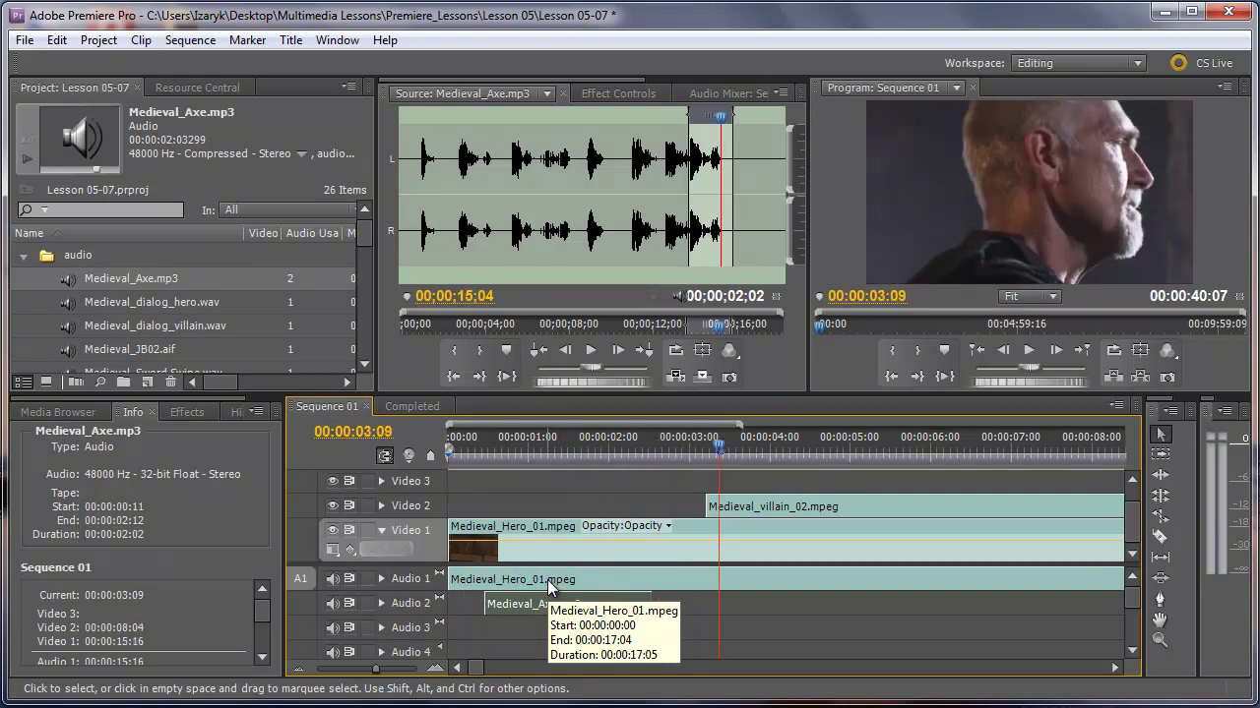
key("Home")
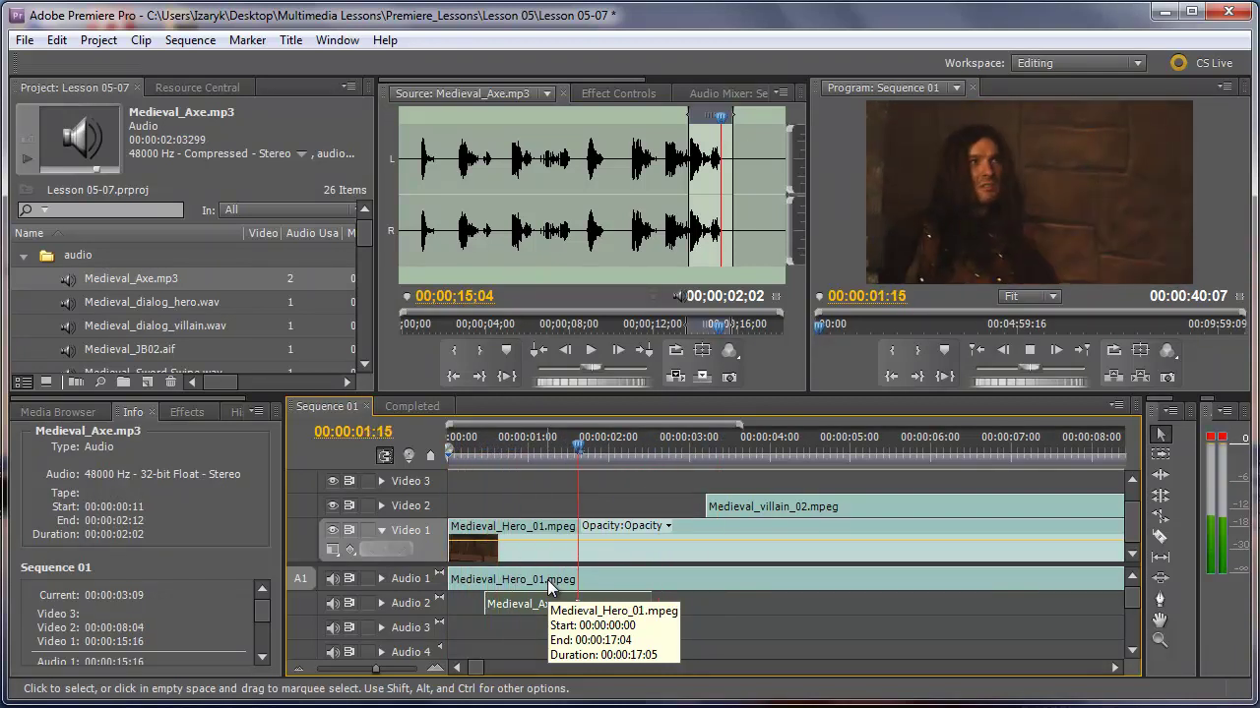
key("space")
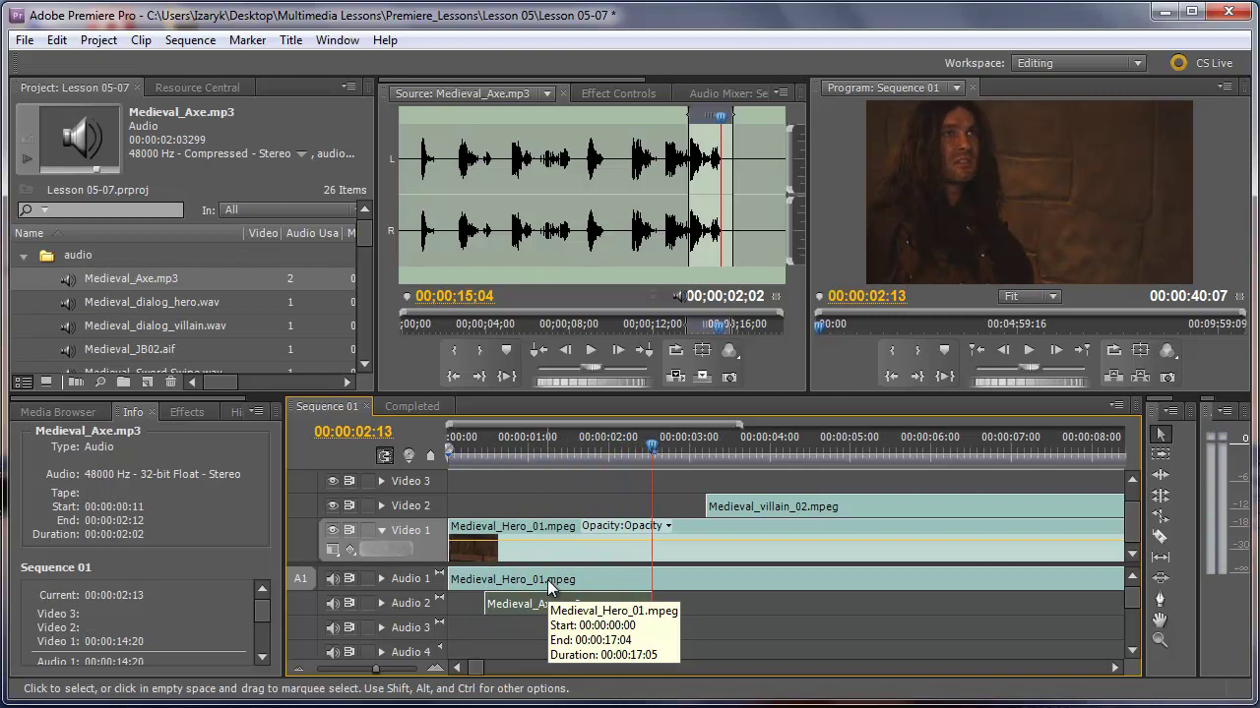